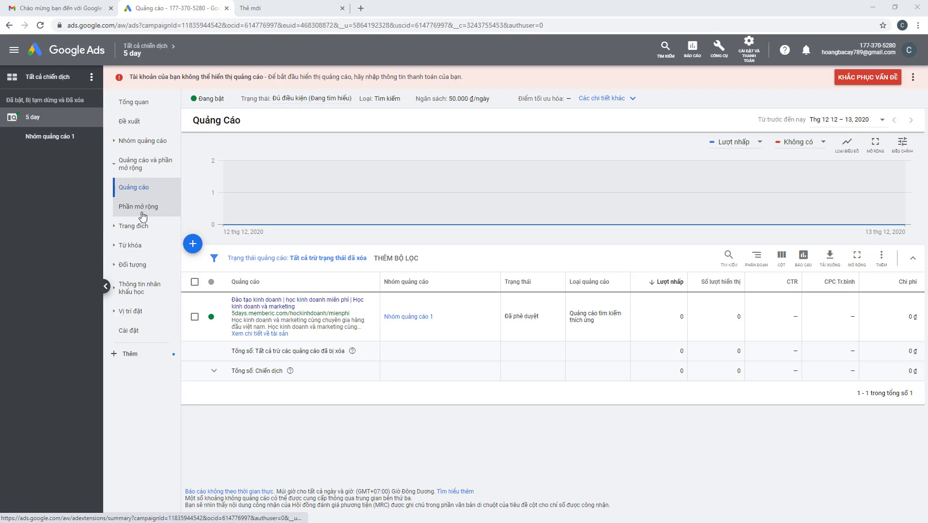
Switch from the Google Ads campaign ads page to the blank new tab
{"action": "mouse_move", "coordinate": [299, 211]}
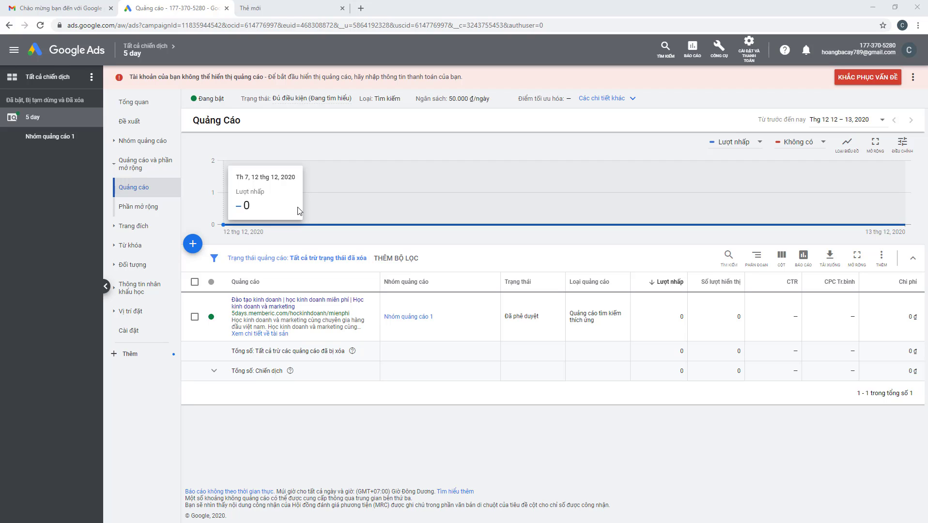
{"action": "left_click", "coordinate": [289, 7]}
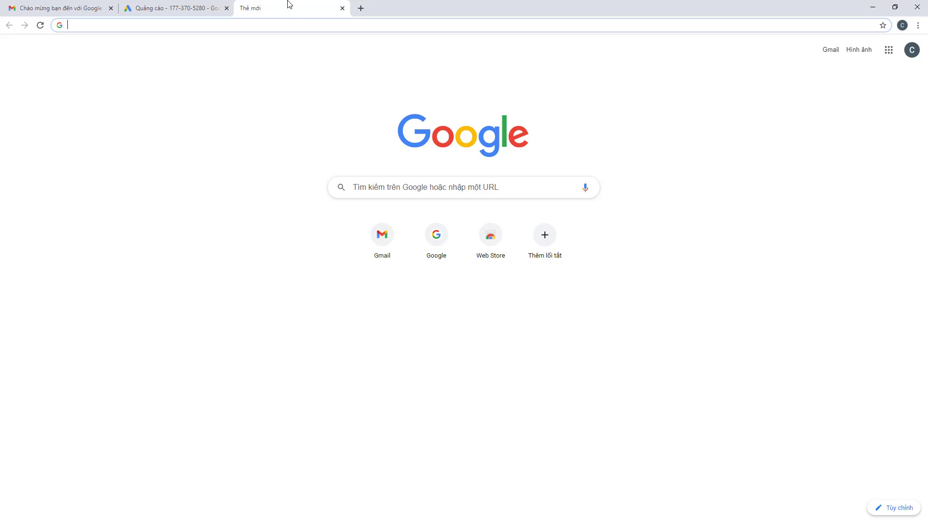
Search Google for 'google analytics' from the address bar
{"action": "left_click", "coordinate": [289, 26]}
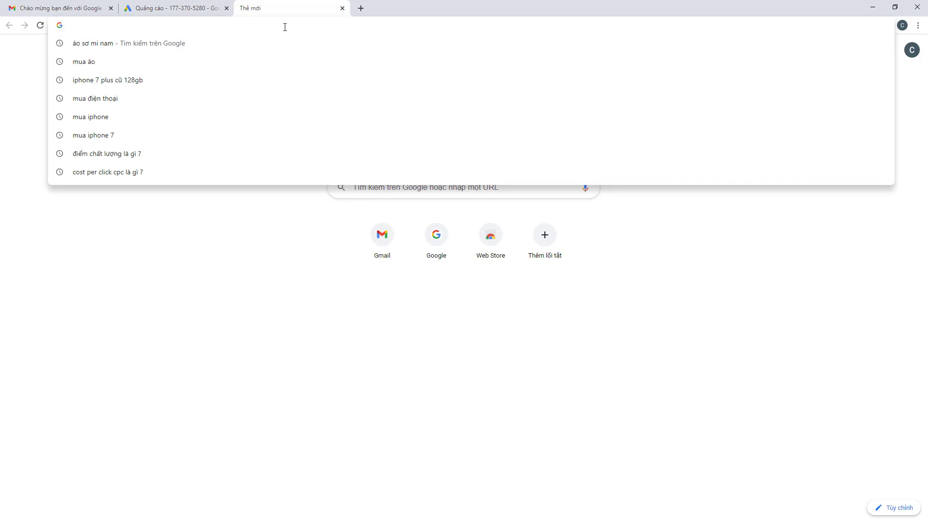
{"action": "type", "text": "go"}
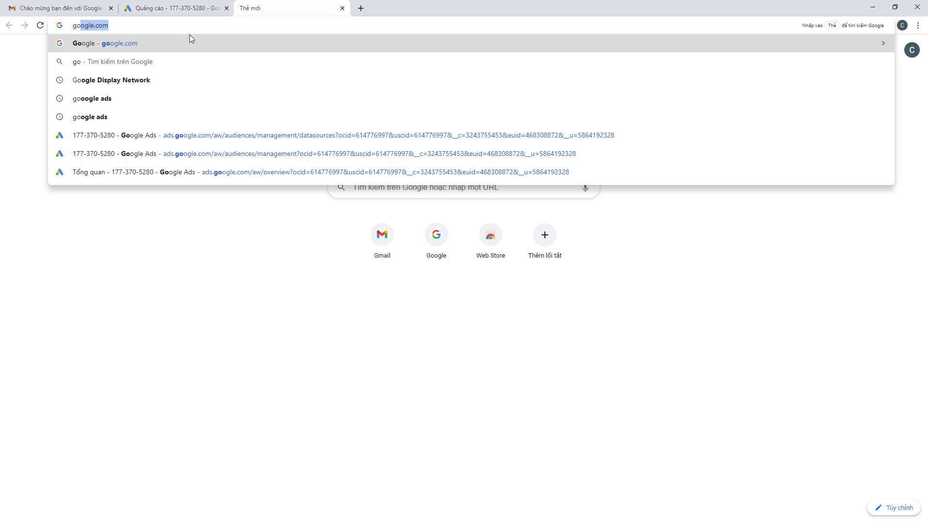
{"action": "type", "text": "ogle"}
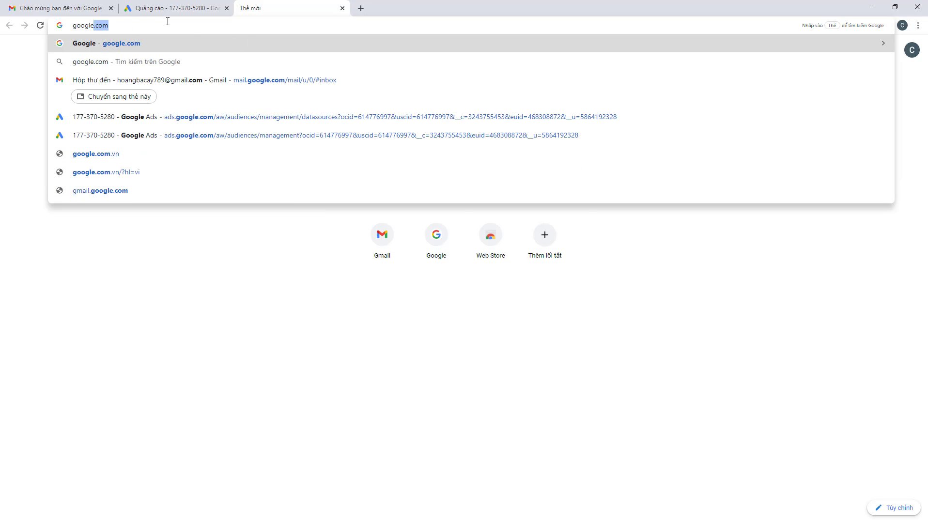
{"action": "type", "text": " ana"}
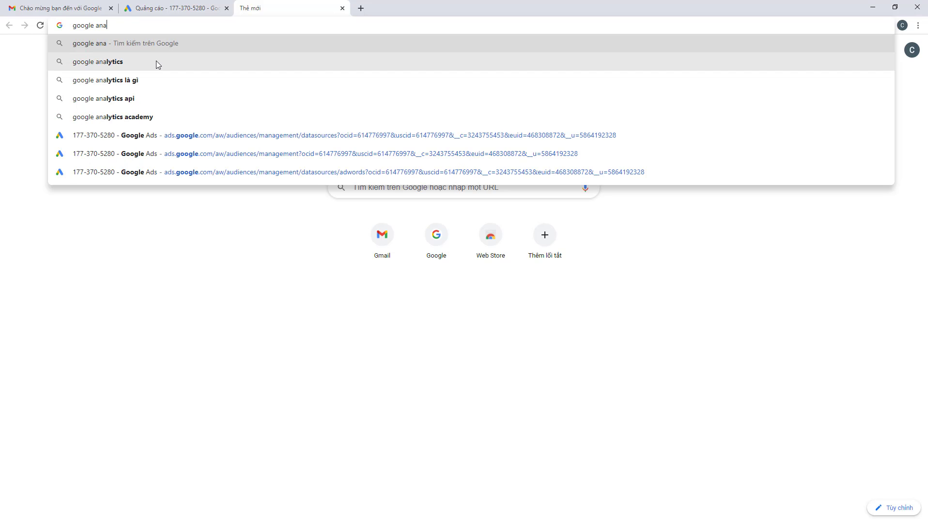
{"action": "left_click", "coordinate": [156, 61]}
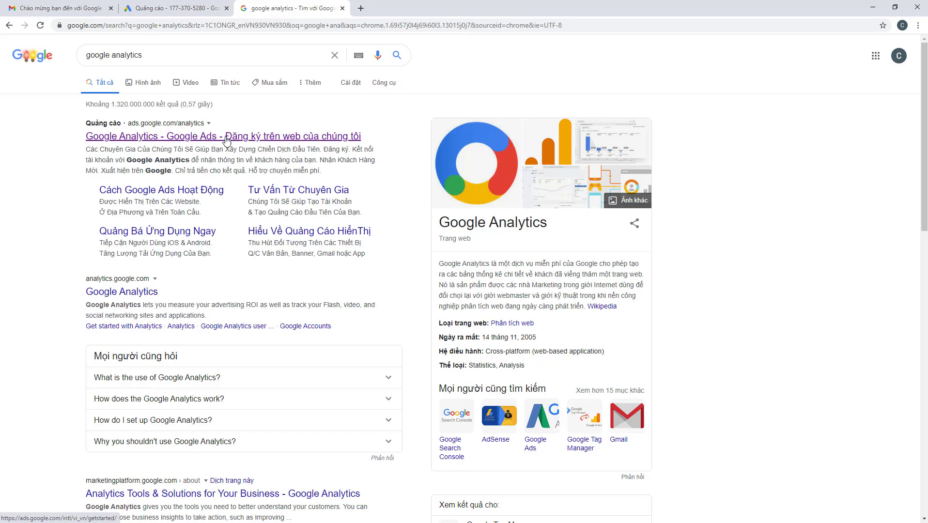
Back out of the sponsored ad and open the official analytics.google.com site
{"action": "left_click", "coordinate": [175, 140]}
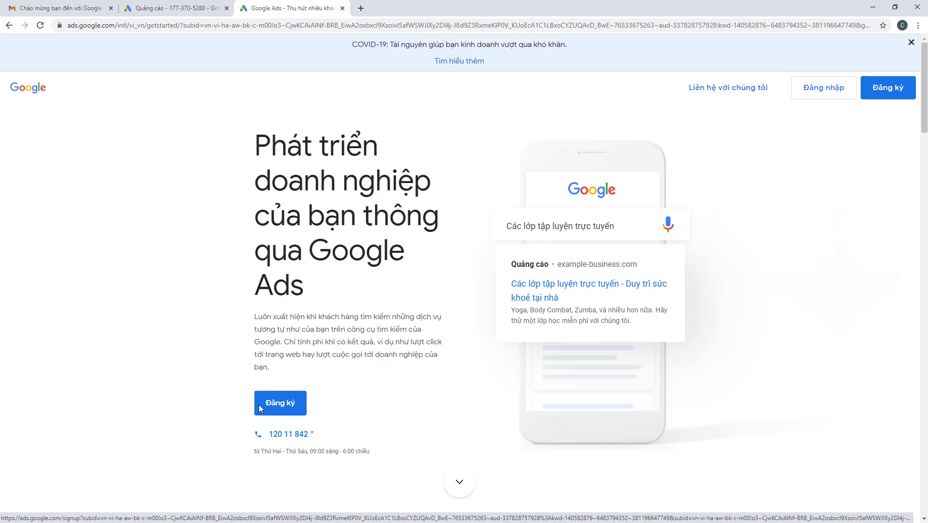
{"action": "left_click", "coordinate": [289, 409]}
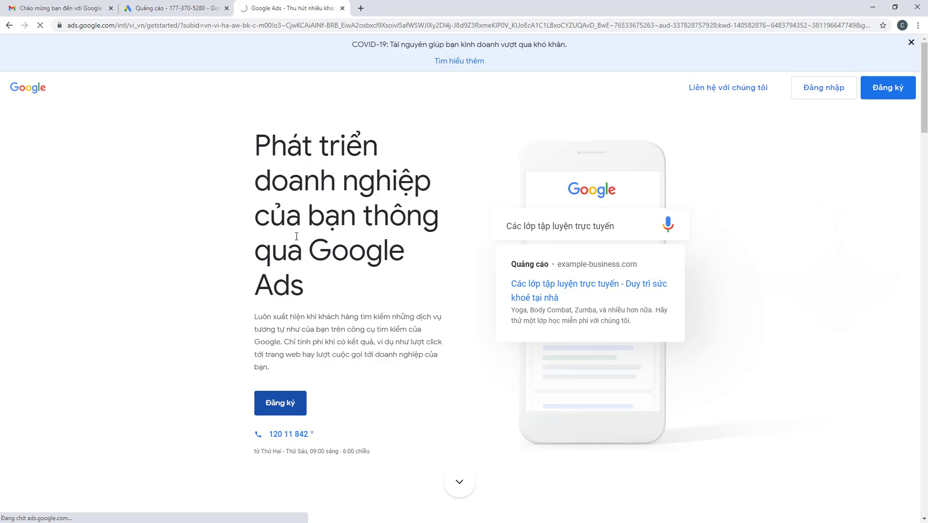
{"action": "left_click", "coordinate": [8, 25]}
{"action": "scroll", "coordinate": [119, 179], "scroll_direction": "down", "scroll_amount": 4}
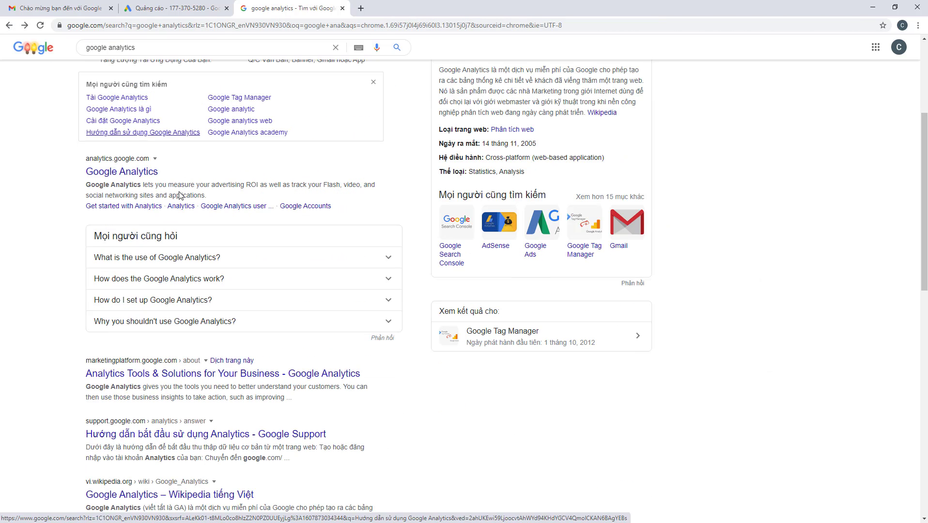
{"action": "left_click", "coordinate": [122, 173]}
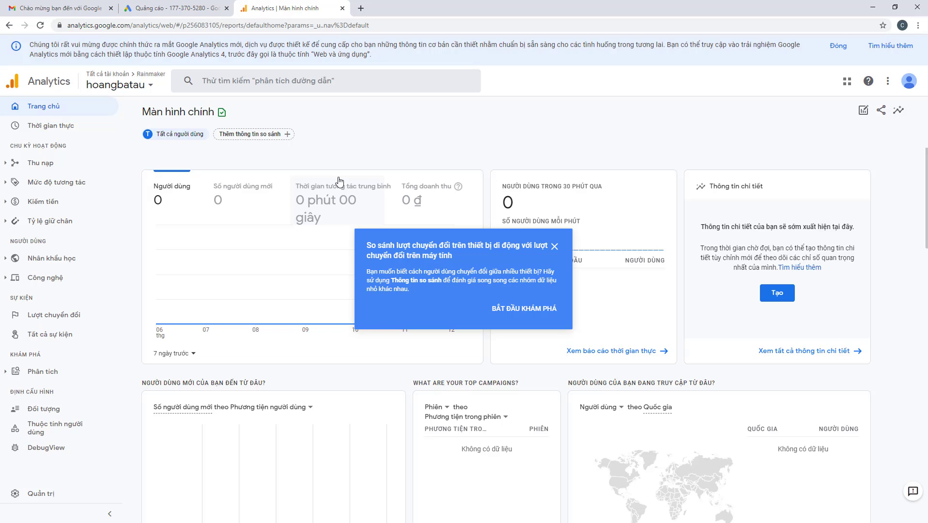
Close the stray Google Account page and open the Analytics Admin settings
{"action": "left_click", "coordinate": [134, 88]}
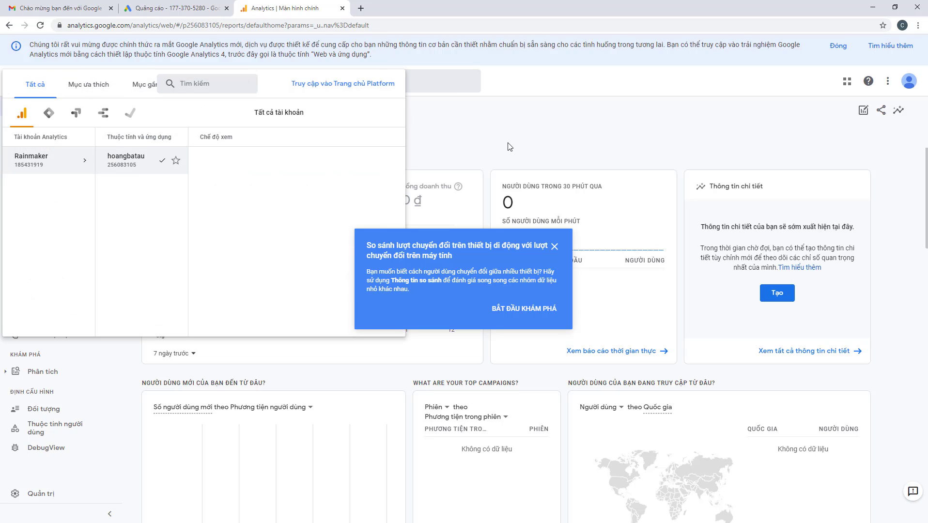
{"action": "left_click", "coordinate": [546, 148]}
{"action": "left_click", "coordinate": [912, 87]}
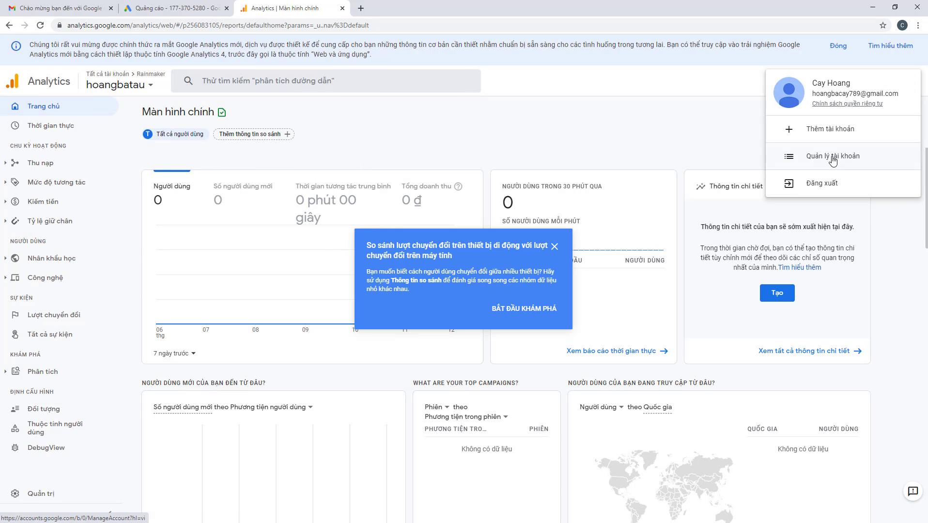
{"action": "left_click", "coordinate": [807, 159]}
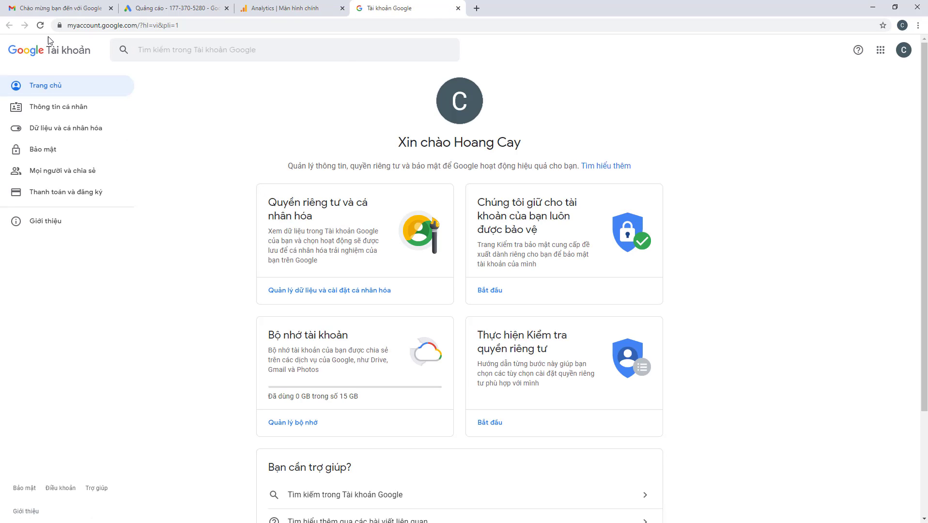
{"action": "left_click", "coordinate": [296, 6]}
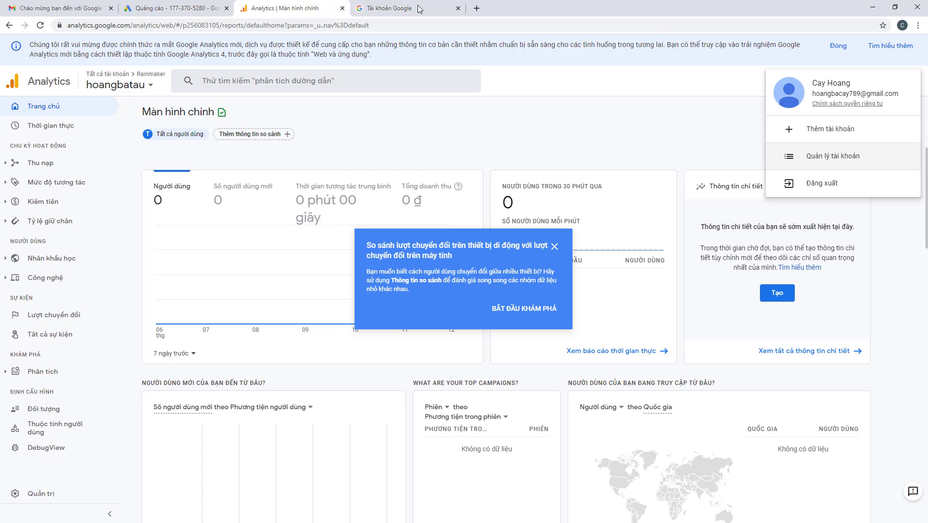
{"action": "left_click", "coordinate": [457, 8]}
{"action": "left_click", "coordinate": [51, 494]}
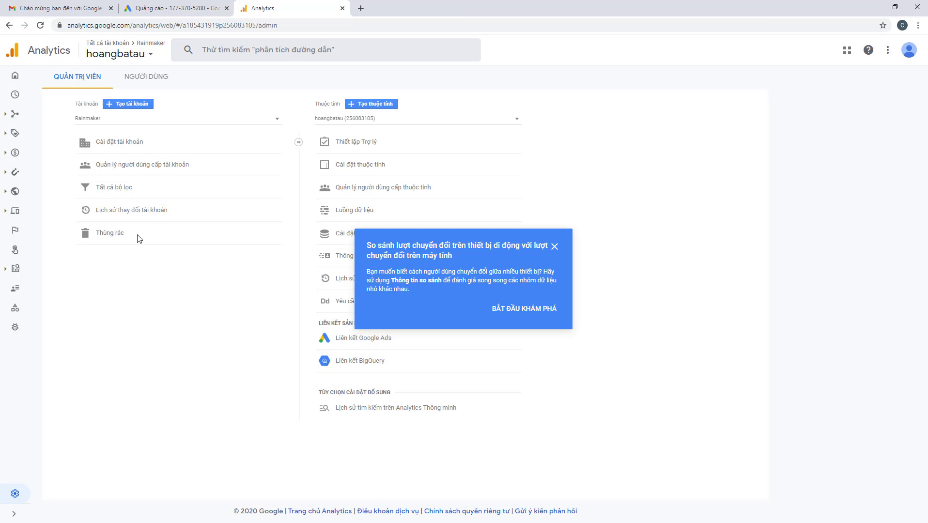
Start a new Analytics account, dismiss the promo, and enter the account holder's name
{"action": "left_click", "coordinate": [122, 106]}
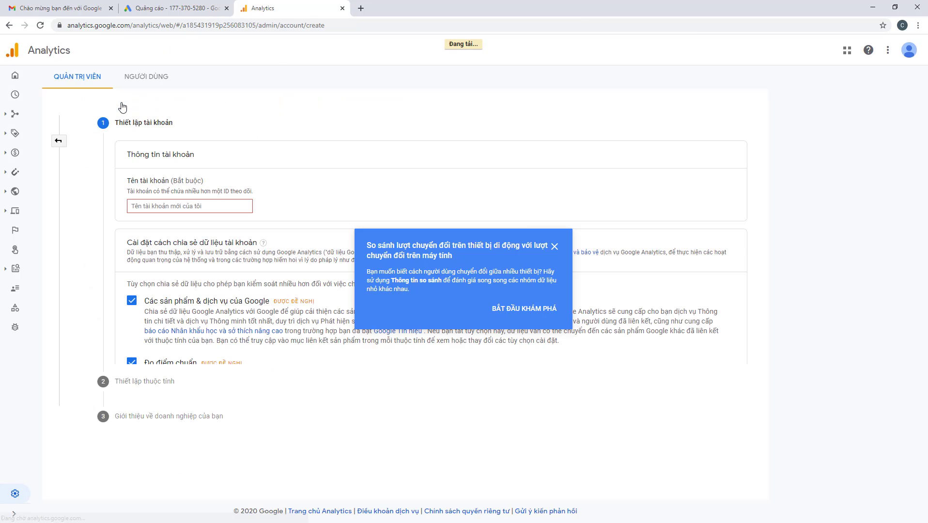
{"action": "left_click", "coordinate": [170, 207]}
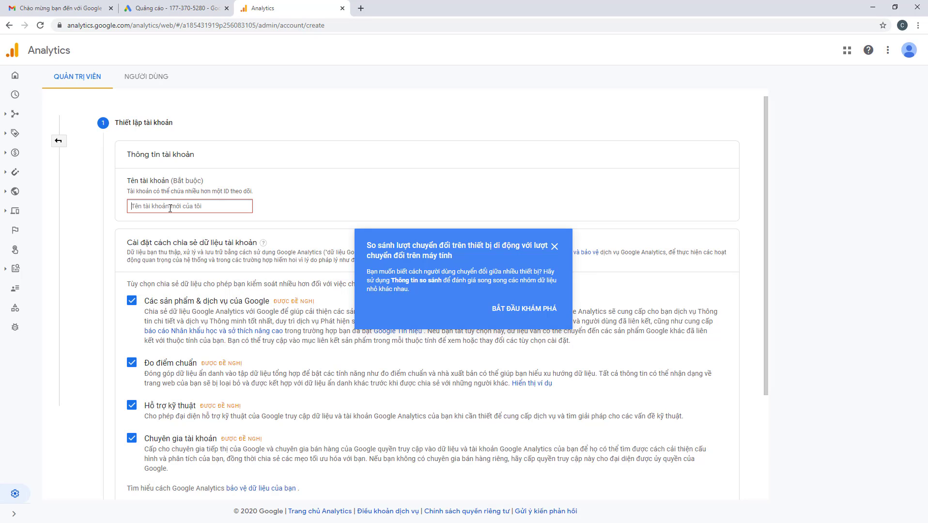
{"action": "left_click", "coordinate": [554, 247]}
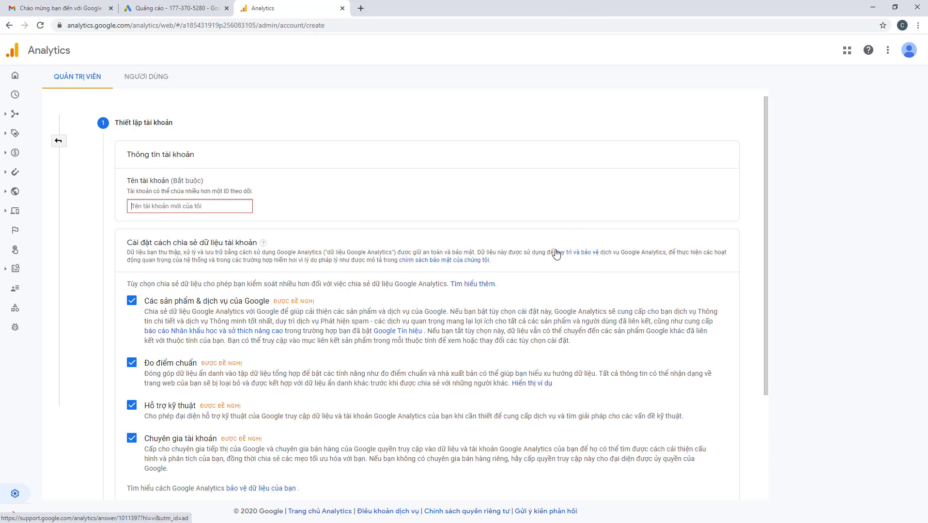
{"action": "triple_click", "coordinate": [125, 181]}
{"action": "left_click", "coordinate": [180, 209]}
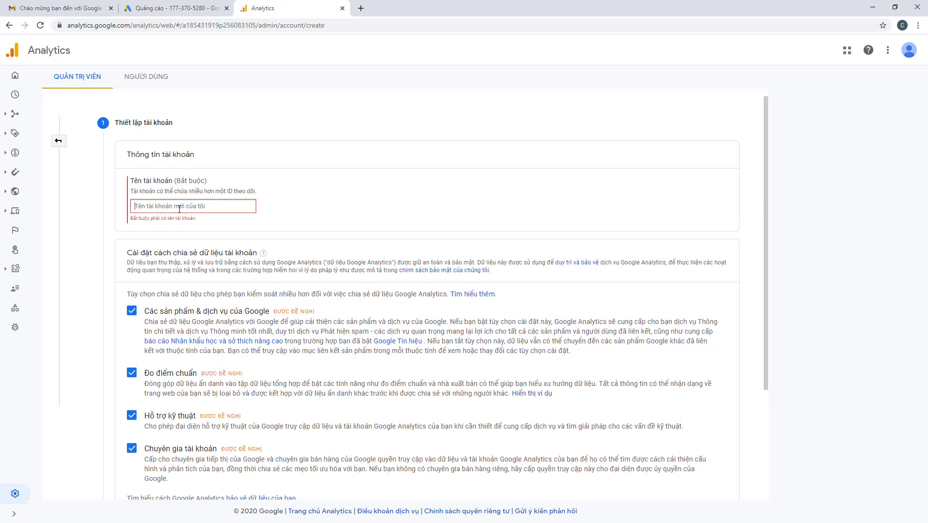
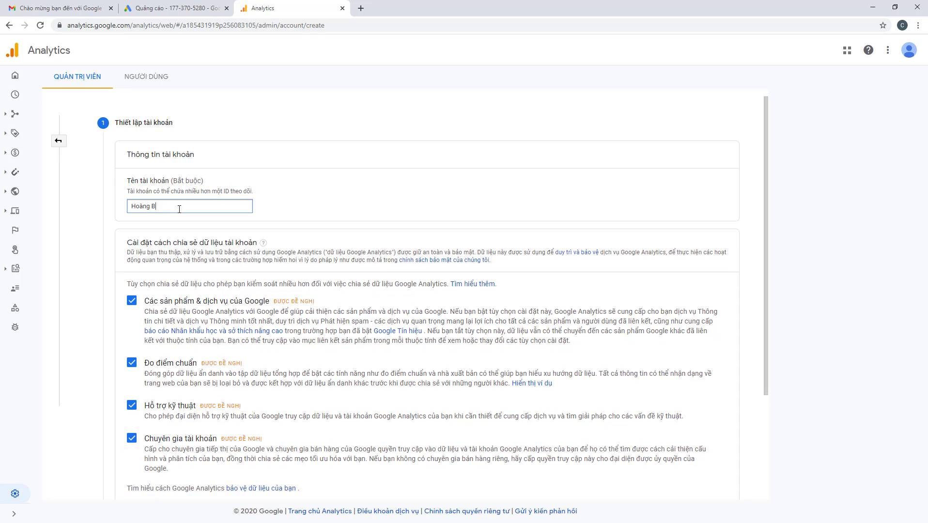
{"action": "scroll", "coordinate": [237, 298], "scroll_direction": "down", "scroll_amount": 3}
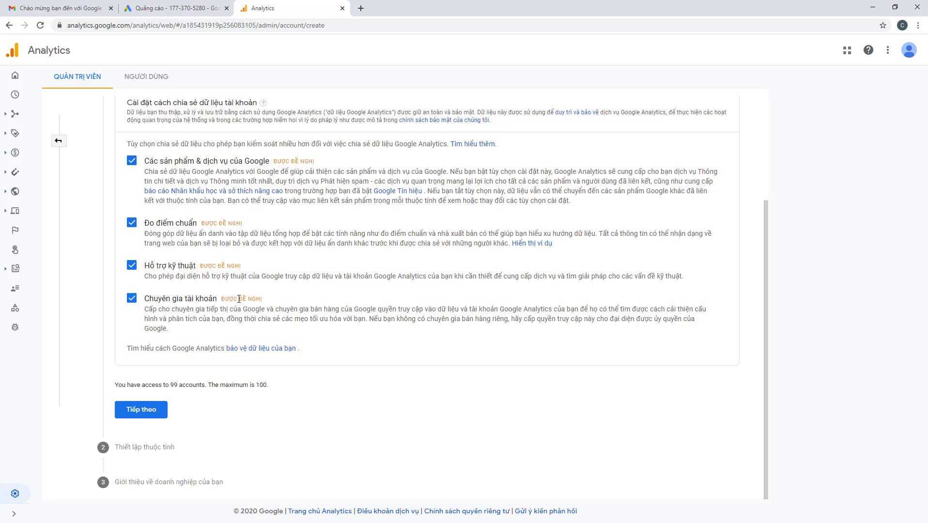
Continue to property setup and name the property after the account holder
{"action": "left_click", "coordinate": [143, 412]}
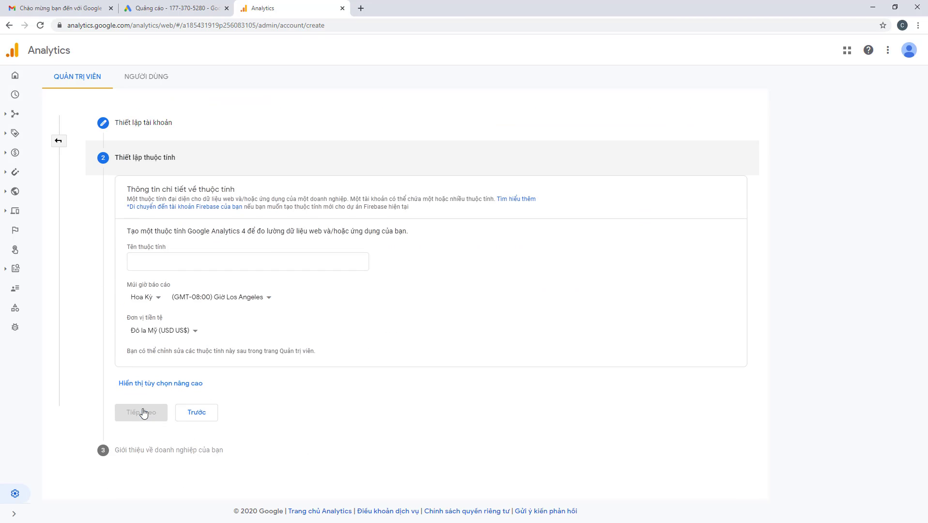
{"action": "left_click", "coordinate": [183, 264]}
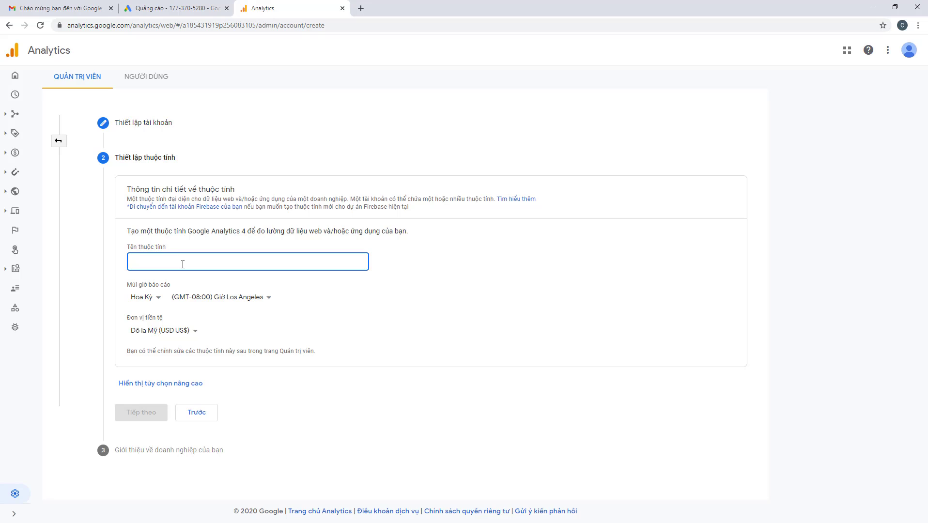
{"action": "type", "text": "hoan"}
{"action": "type", "text": "g Ba"}
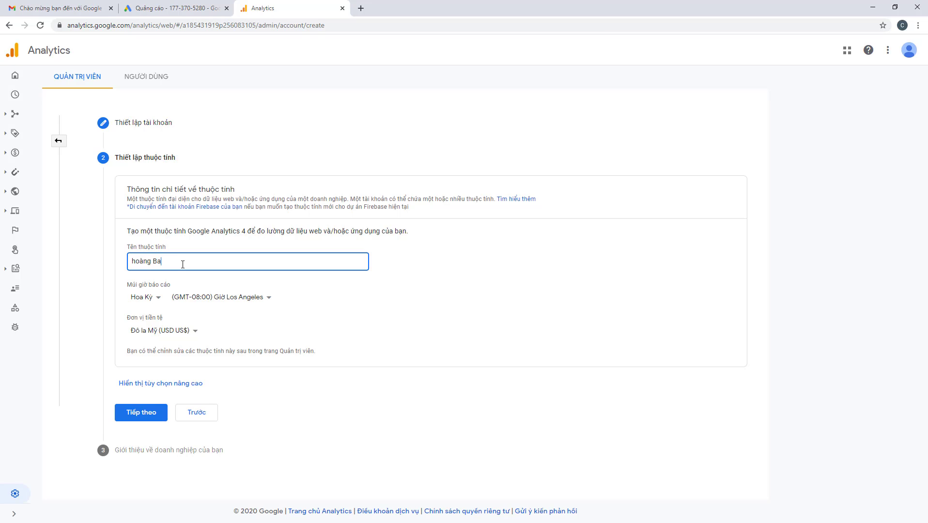
{"action": "key", "text": "BackSpace"}
{"action": "key", "text": "BackSpace"}
{"action": "key", "text": "BackSpace"}
{"action": "key", "text": "BackSpace"}
{"action": "key", "text": "BackSpace"}
{"action": "key", "text": "BackSpace"}
{"action": "key", "text": "BackSpace"}
Set the reporting country to Việt Nam and the currency to Đồng Việt Nam (VND ₫)
{"action": "left_click", "coordinate": [150, 299]}
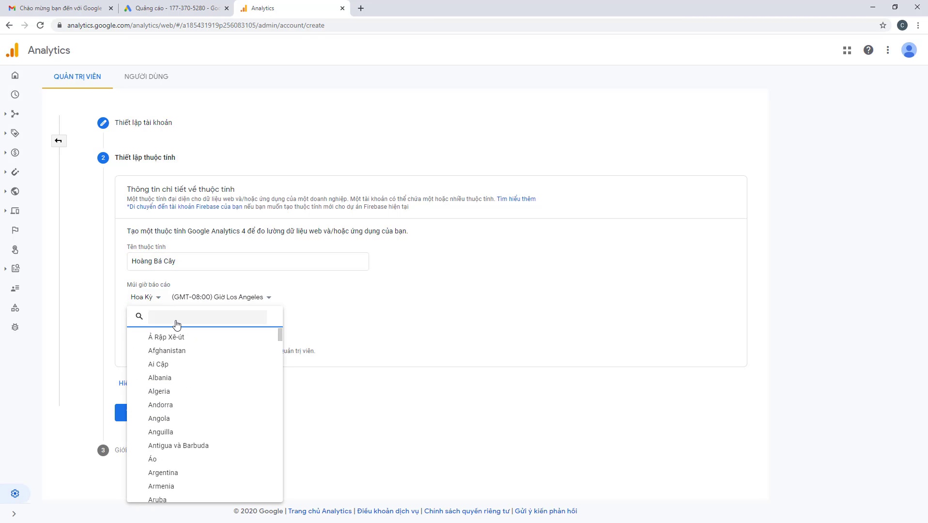
{"action": "type", "text": "vie"}
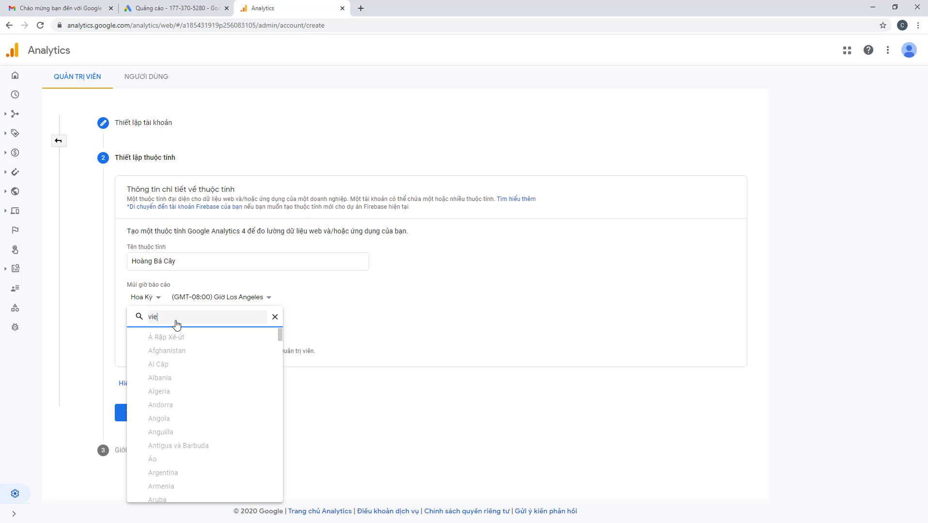
{"action": "type", "text": "t nam"}
{"action": "scroll", "coordinate": [201, 426], "scroll_direction": "down", "scroll_amount": 10}
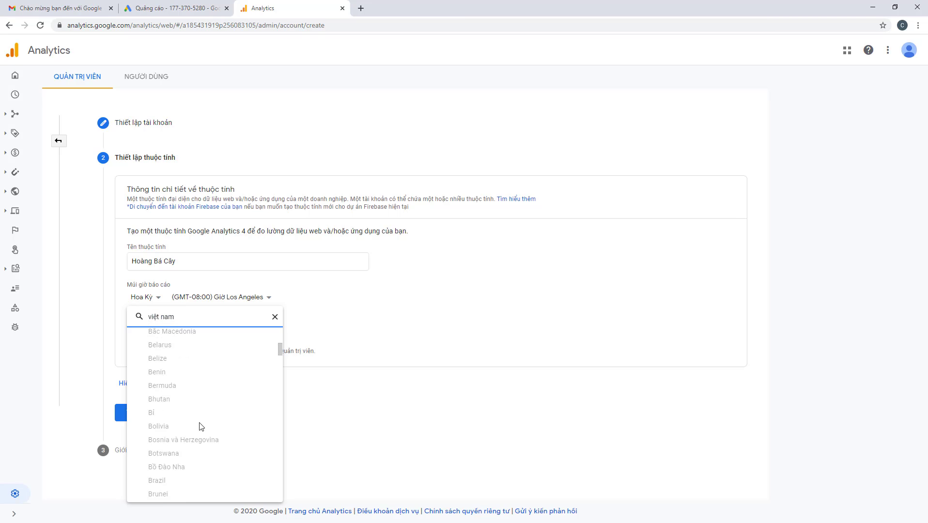
{"action": "left_click_drag", "start_coordinate": [280, 362], "coordinate": [280, 484]}
{"action": "left_click", "coordinate": [172, 430]}
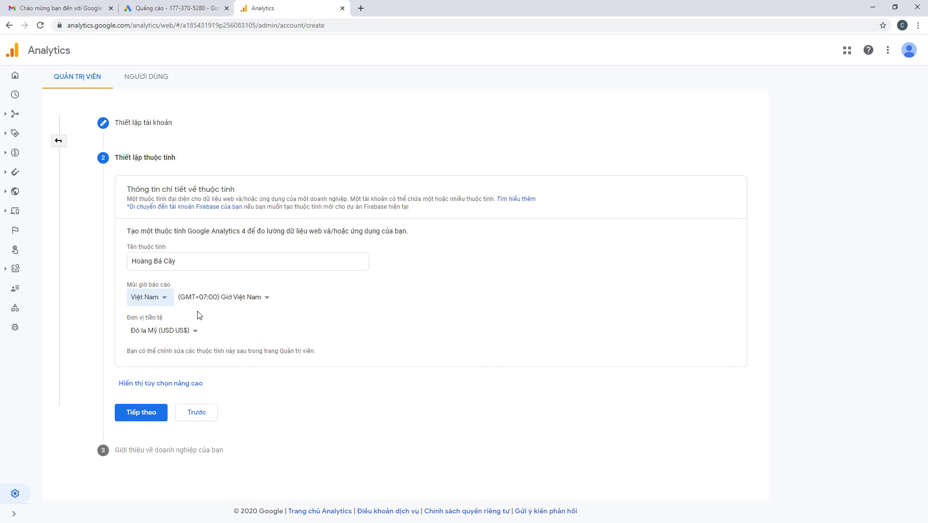
{"action": "left_click", "coordinate": [184, 331]}
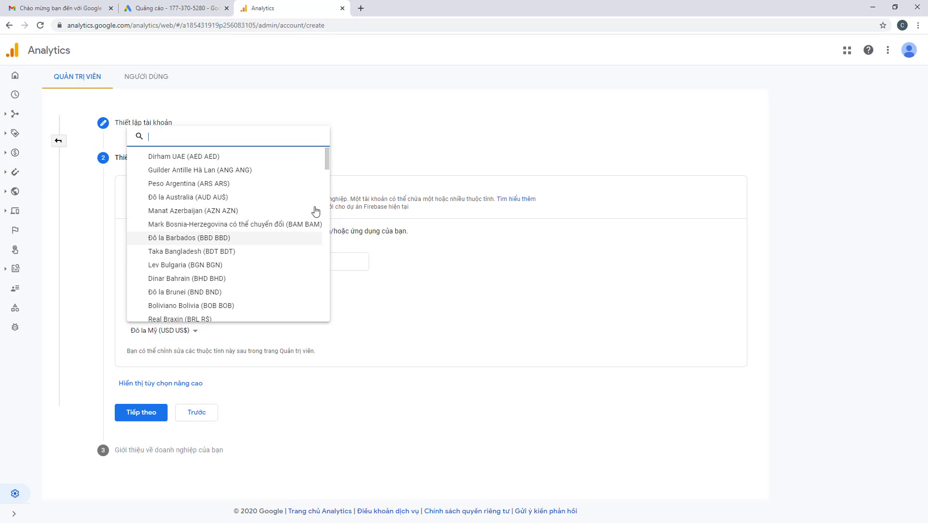
{"action": "left_click_drag", "start_coordinate": [327, 160], "coordinate": [327, 310]}
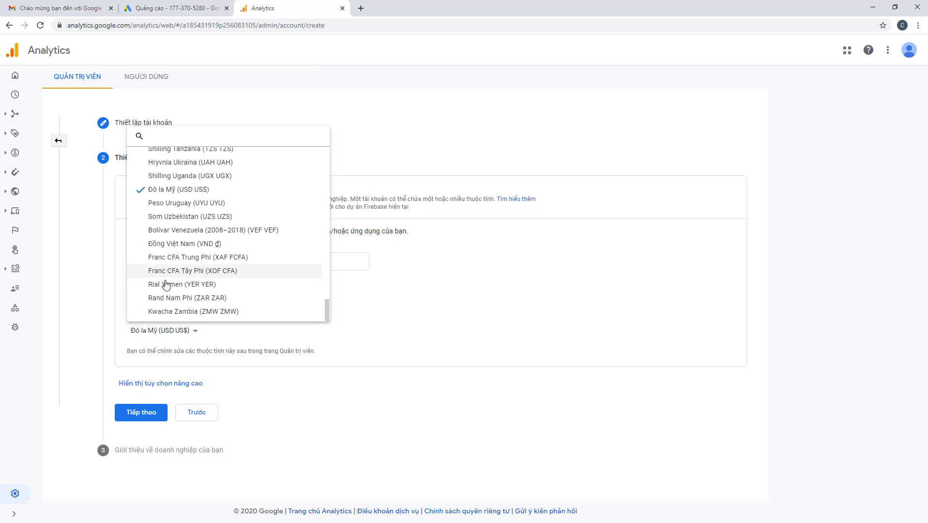
{"action": "left_click", "coordinate": [242, 245]}
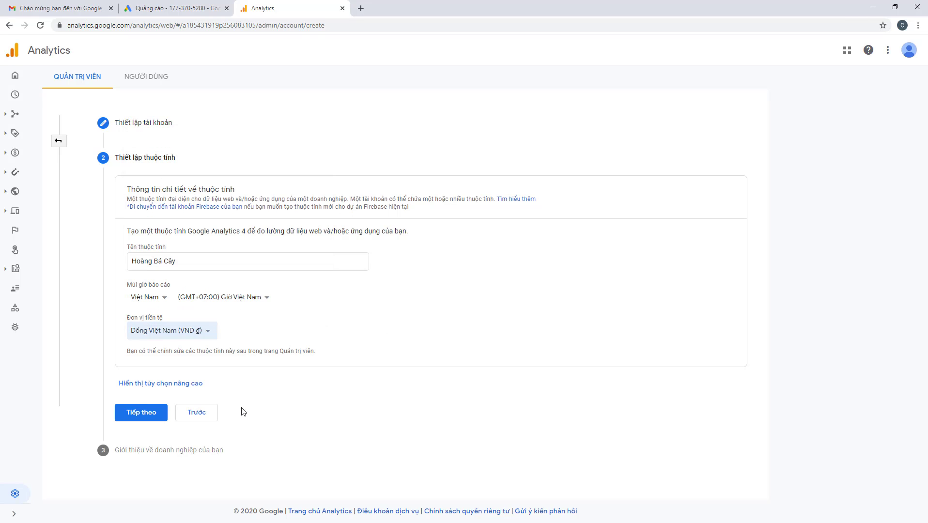
{"action": "left_click", "coordinate": [155, 387]}
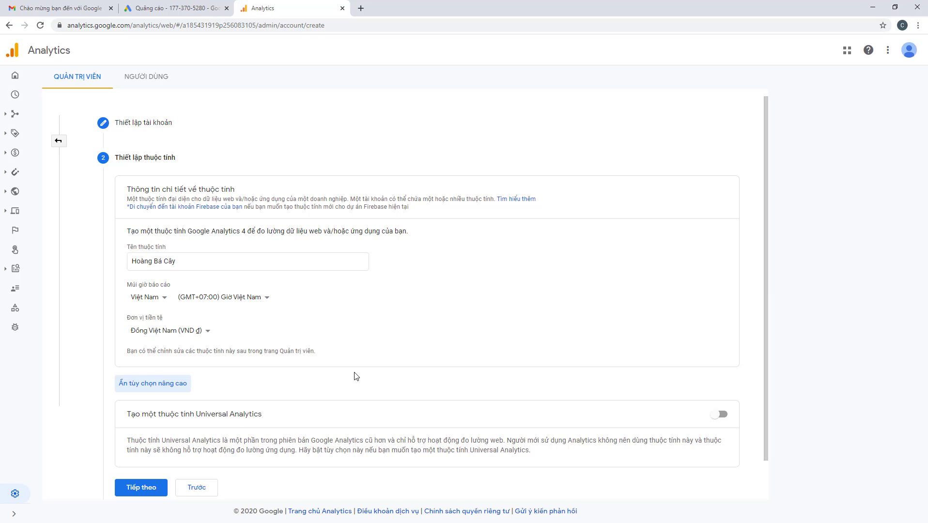
Tick all nine business usage goals, leaving Khác unchecked
{"action": "left_click", "coordinate": [140, 487]}
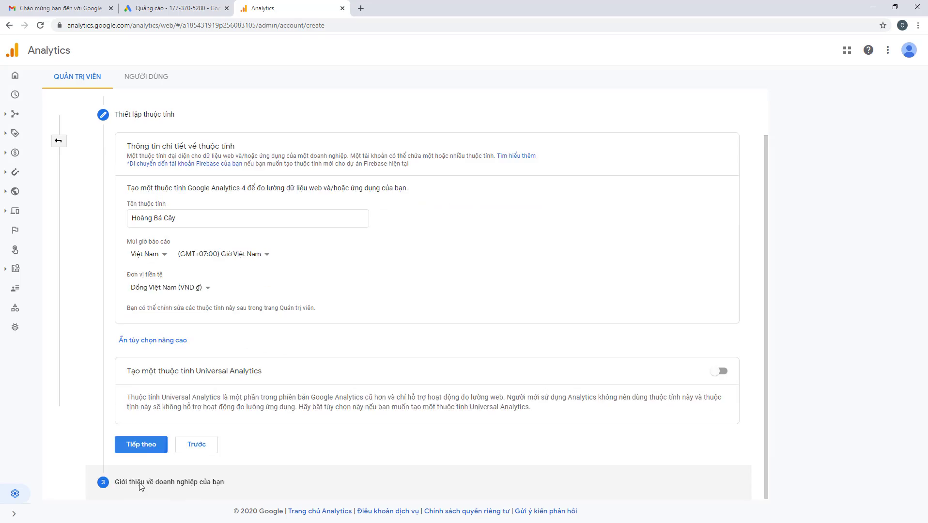
{"action": "left_click", "coordinate": [131, 350]}
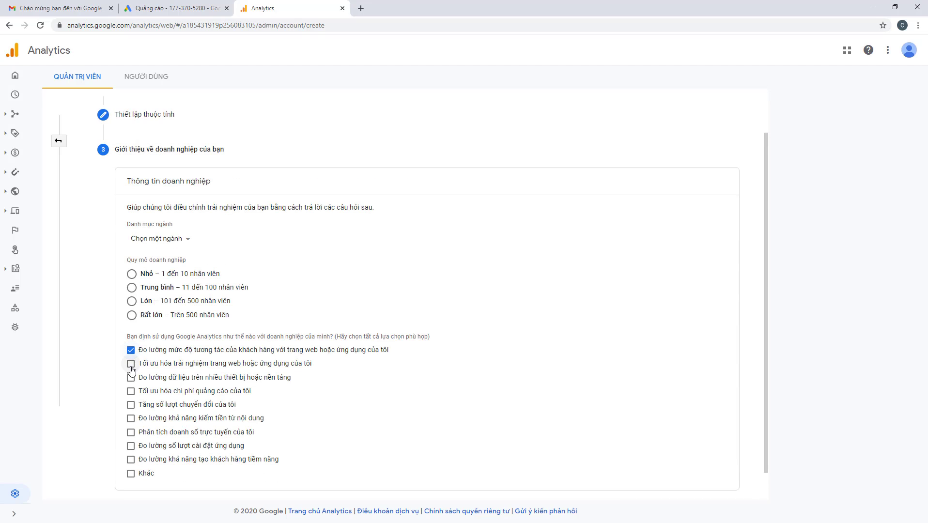
{"action": "left_click", "coordinate": [131, 364]}
{"action": "left_click", "coordinate": [131, 378]}
{"action": "left_click", "coordinate": [131, 392]}
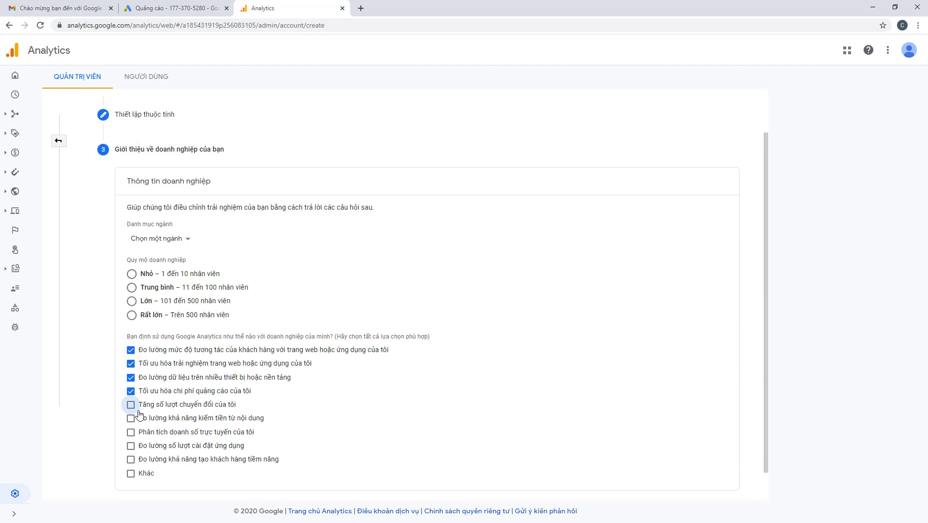
{"action": "left_click", "coordinate": [131, 405]}
{"action": "left_click", "coordinate": [131, 418]}
{"action": "left_click", "coordinate": [131, 432]}
{"action": "left_click", "coordinate": [131, 446]}
{"action": "left_click", "coordinate": [131, 459]}
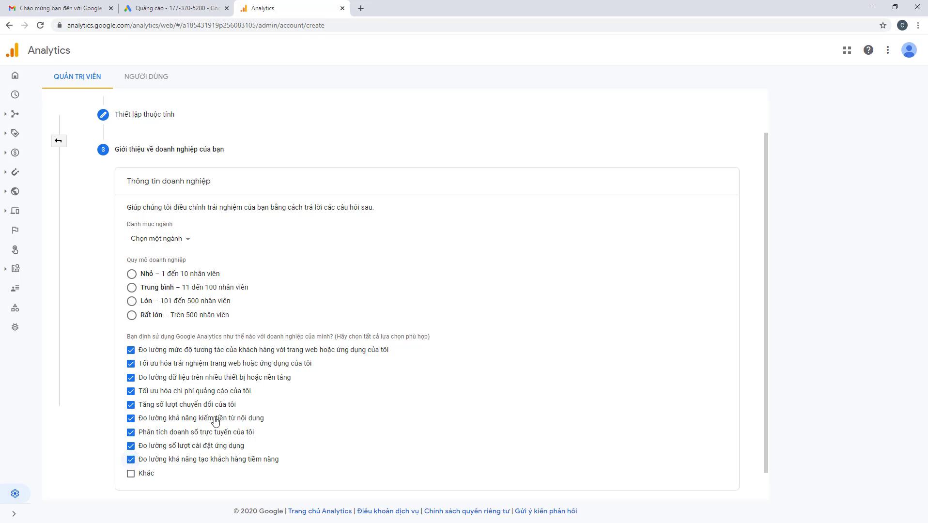
Choose Kinh doanh và công nghiệp as the industry and create the account
{"action": "scroll", "coordinate": [216, 421], "scroll_direction": "down", "scroll_amount": 1}
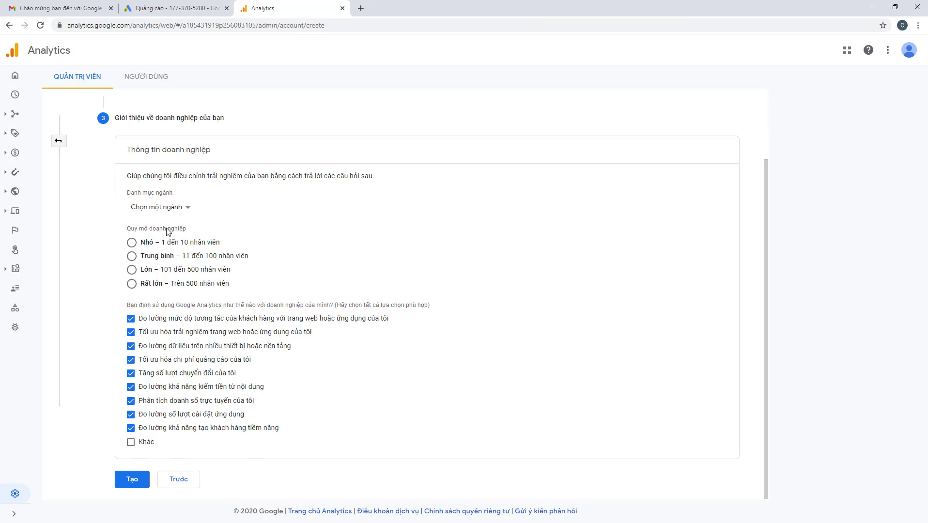
{"action": "left_click", "coordinate": [167, 209]}
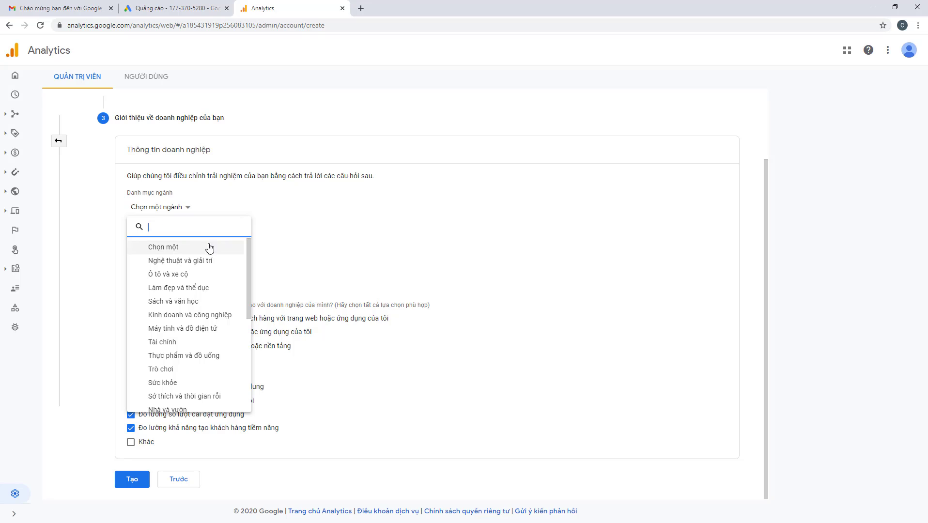
{"action": "left_click", "coordinate": [207, 315]}
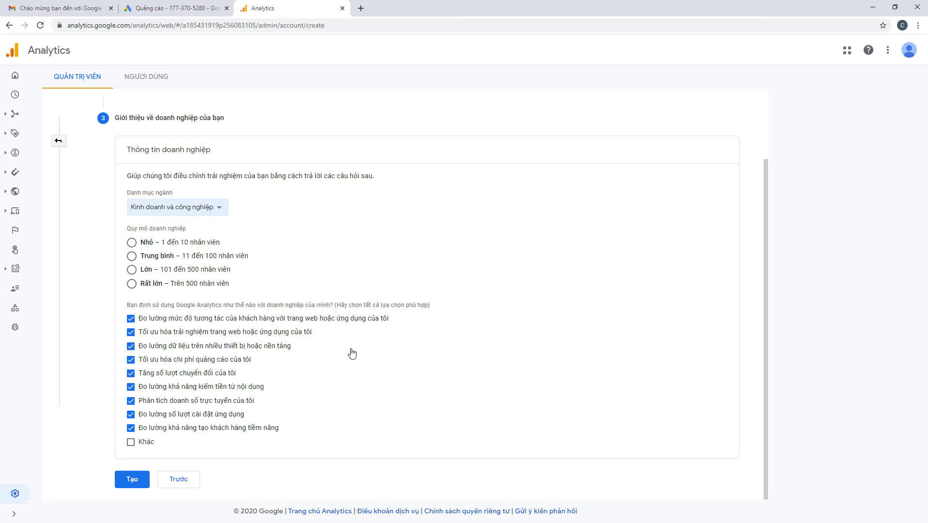
{"action": "left_click", "coordinate": [127, 481]}
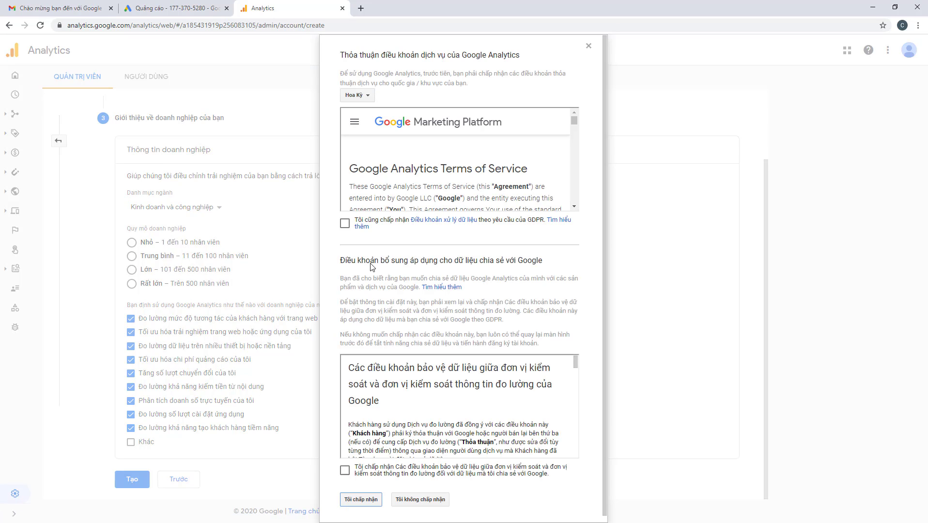
Tick both GDPR data-protection checkboxes and accept the terms of service
{"action": "left_click", "coordinate": [345, 224]}
{"action": "scroll", "coordinate": [344, 226], "scroll_direction": "down", "scroll_amount": 1}
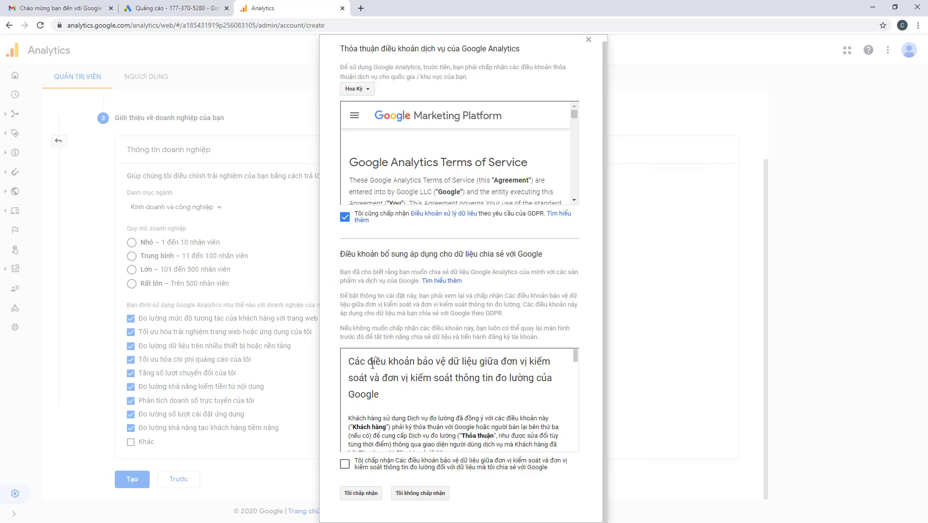
{"action": "left_click", "coordinate": [345, 464]}
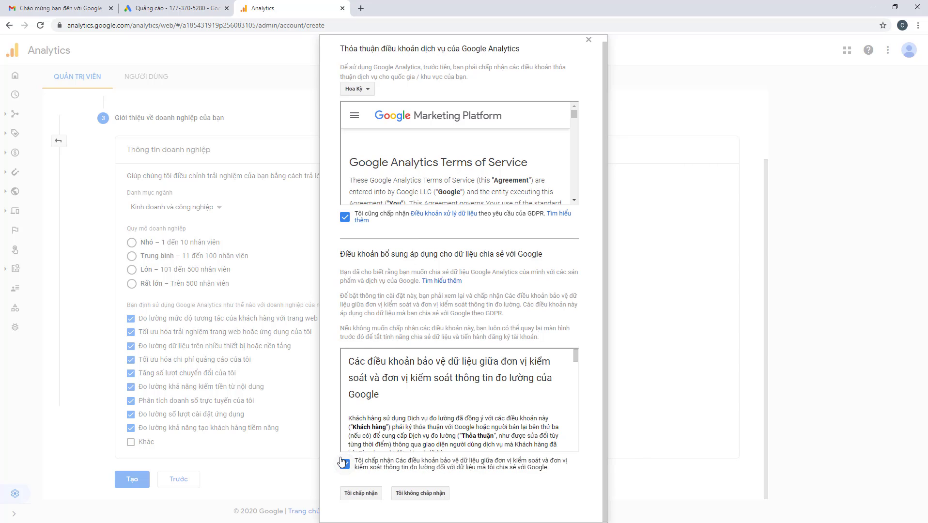
{"action": "left_click", "coordinate": [357, 498]}
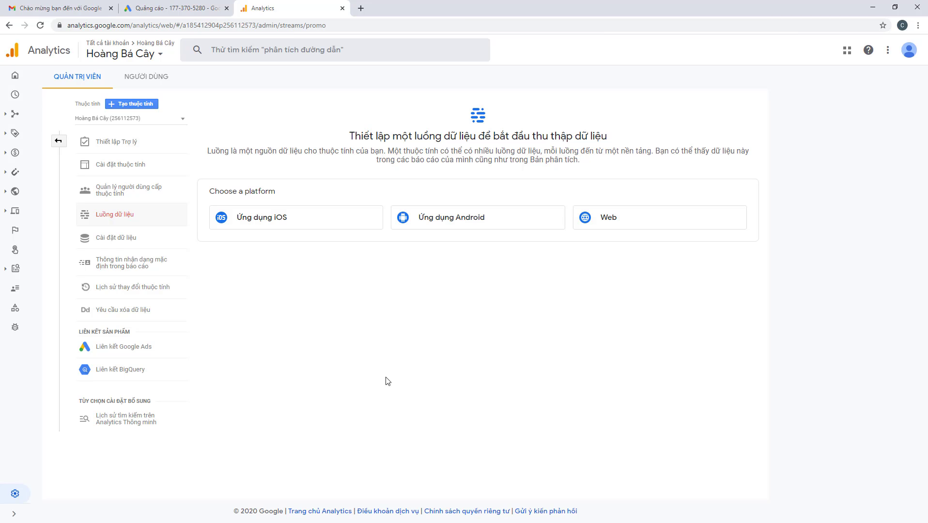
{"action": "left_click", "coordinate": [589, 225]}
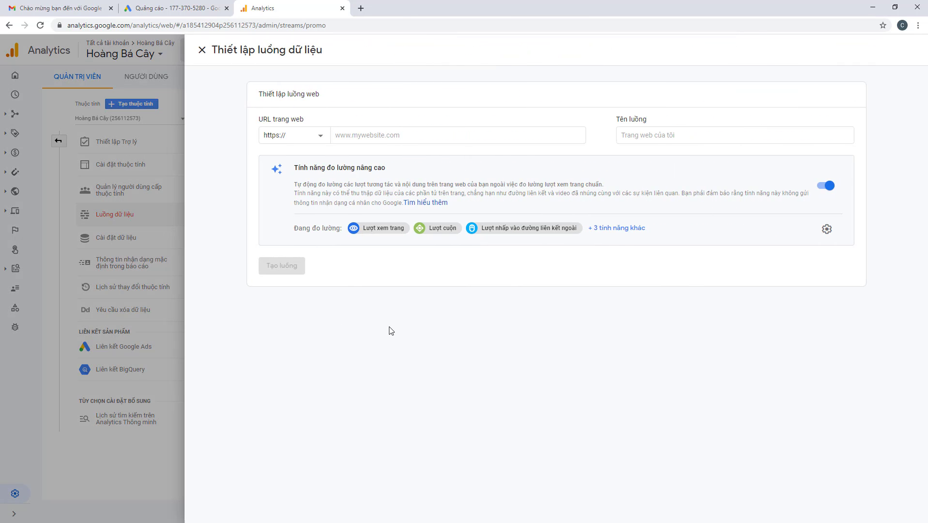
{"action": "left_click", "coordinate": [370, 135]}
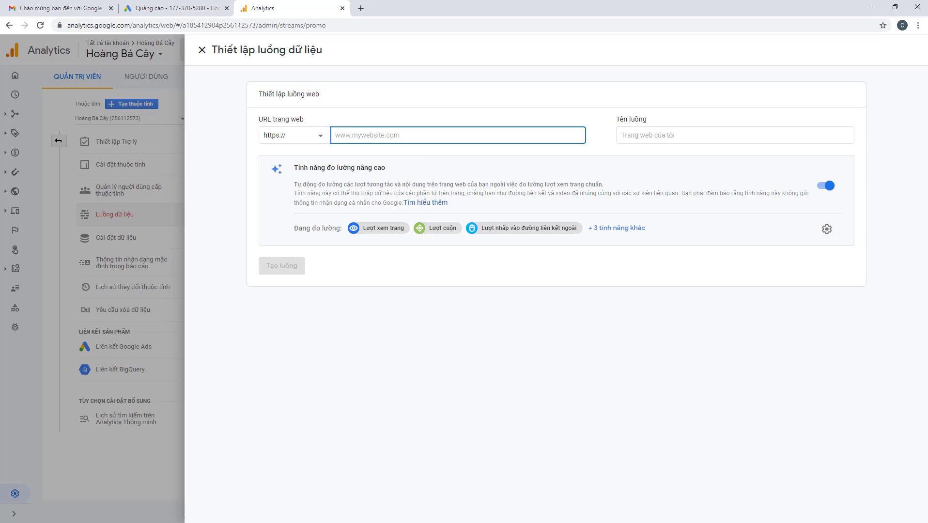
{"action": "key", "text": "alt+Tab"}
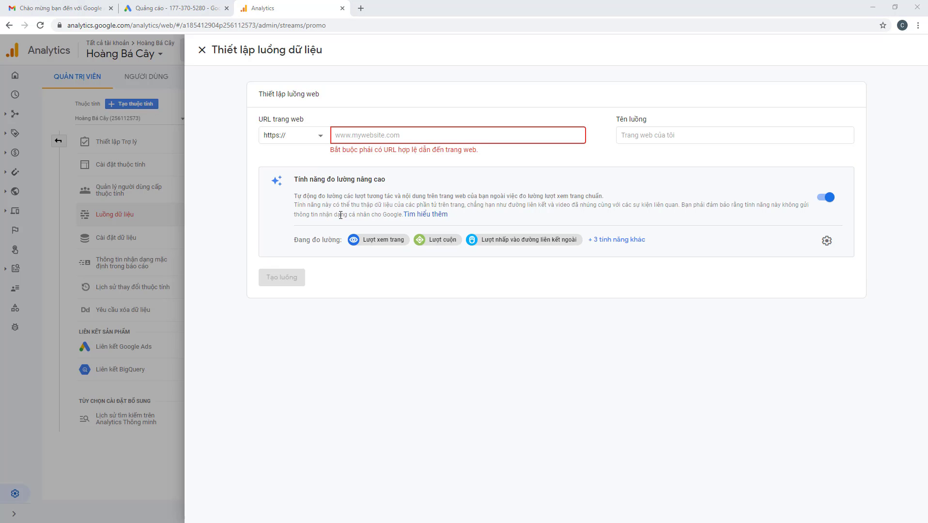
{"action": "left_click", "coordinate": [426, 138]}
{"action": "type", "text": "https://hoangbacay.memberic.com/"}
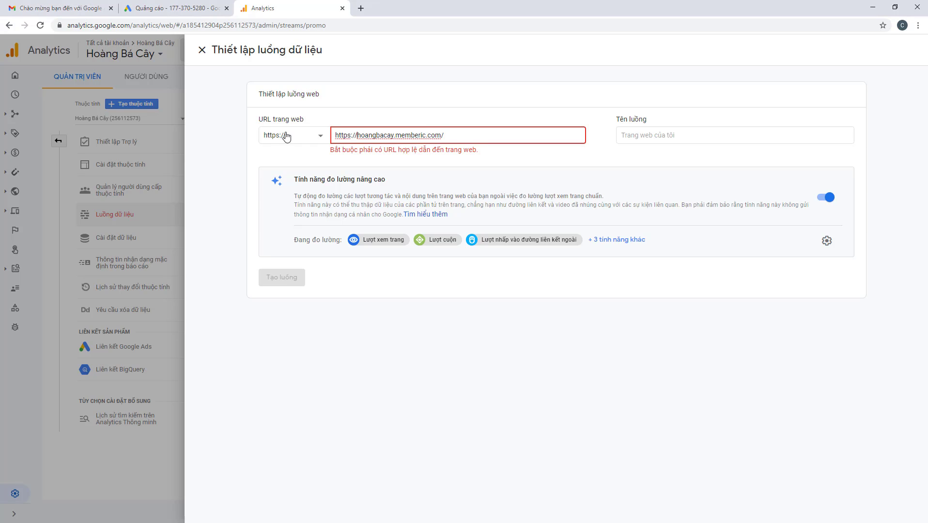
{"action": "key", "text": "shift+Home"}
{"action": "key", "text": "BackSpace"}
{"action": "left_click", "coordinate": [441, 136]}
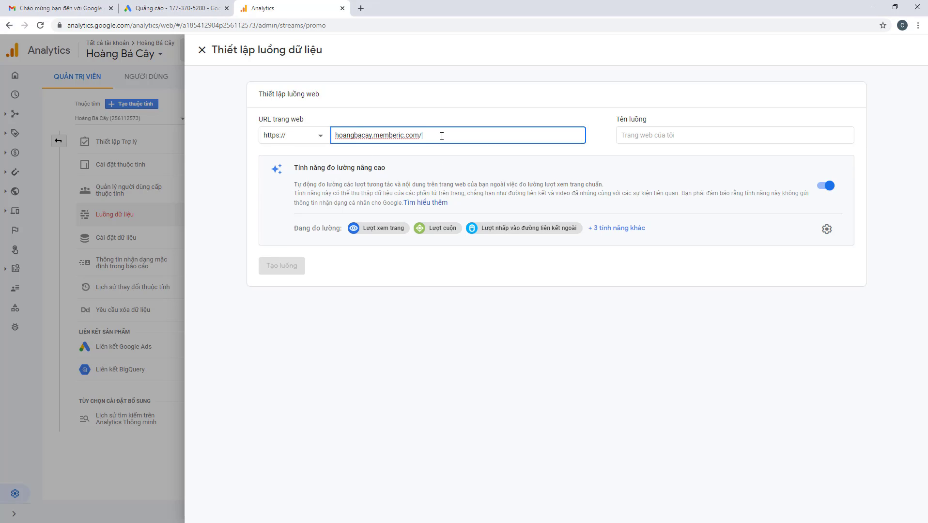
{"action": "key", "text": "BackSpace"}
{"action": "left_click", "coordinate": [495, 343]}
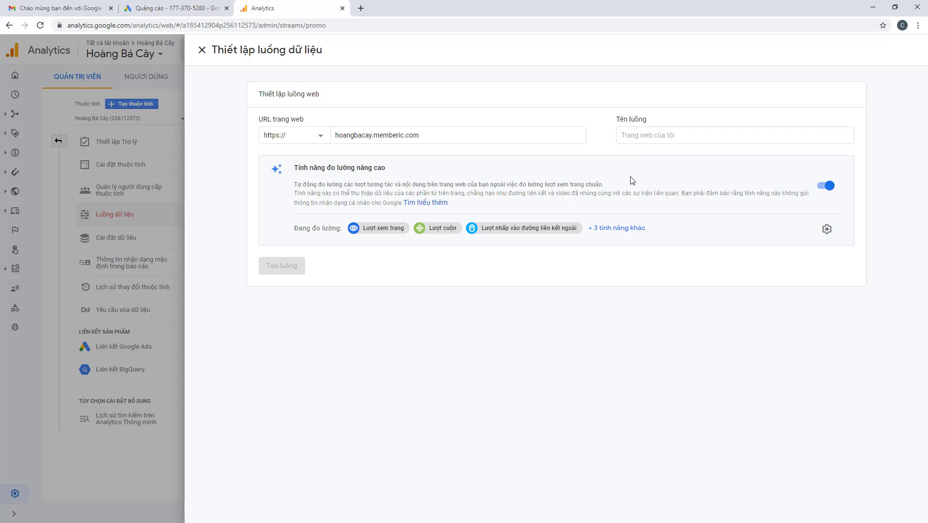
Enter the stream name and review all six enhanced measurement events and settings
{"action": "left_click", "coordinate": [643, 134]}
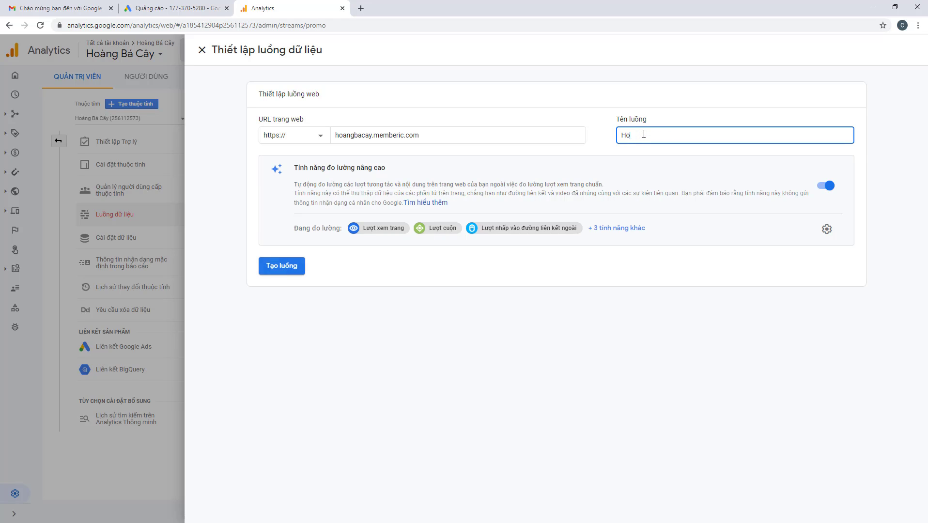
{"action": "left_click", "coordinate": [574, 310]}
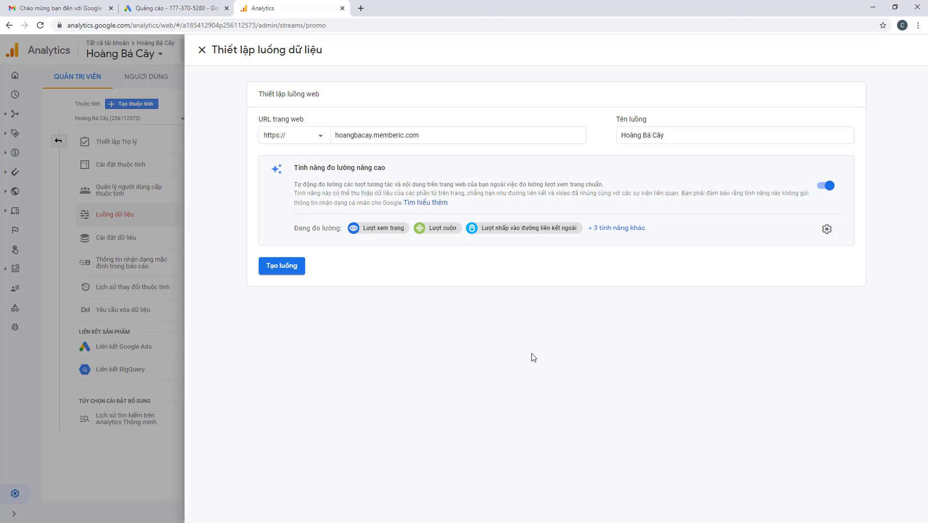
{"action": "left_click", "coordinate": [629, 227]}
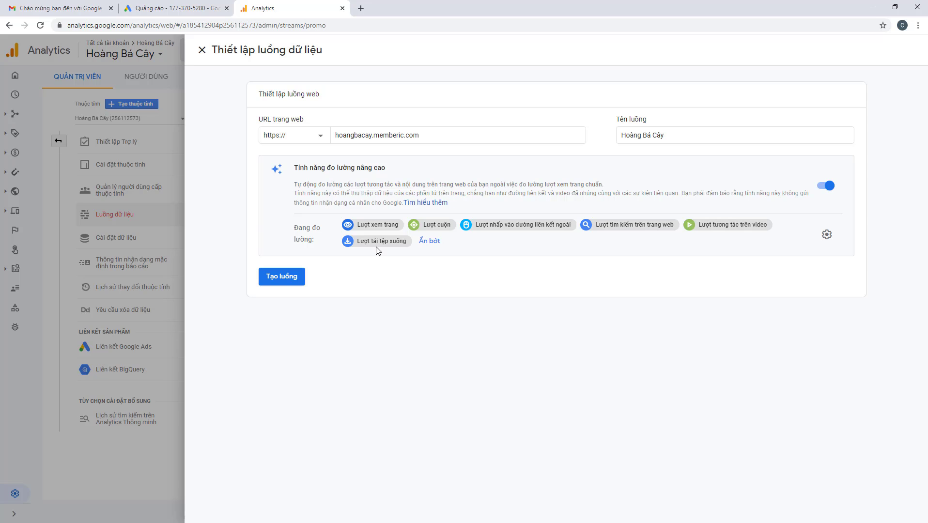
{"action": "left_click", "coordinate": [827, 235]}
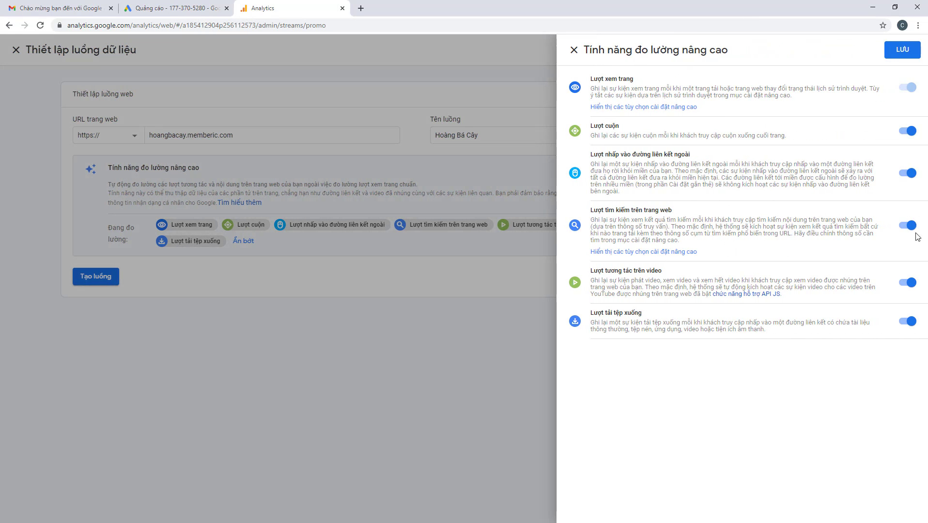
{"action": "left_click", "coordinate": [574, 52]}
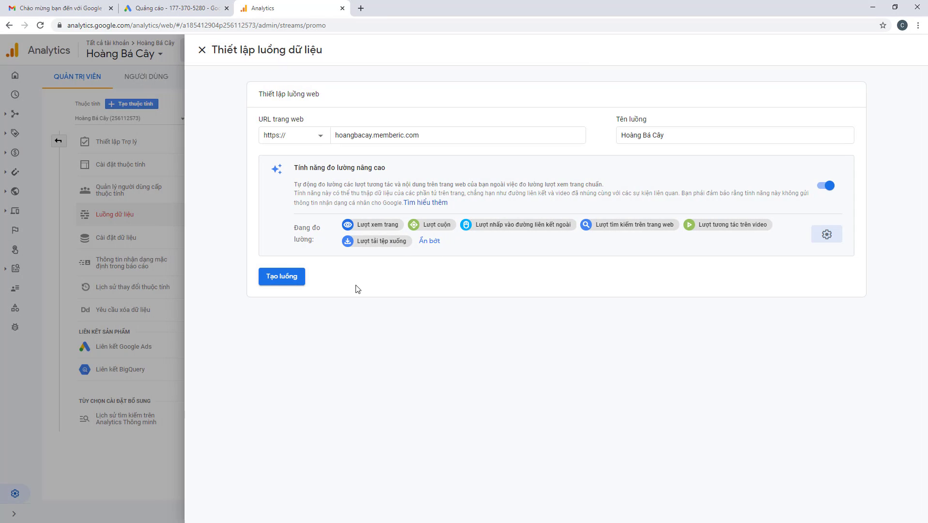
Create the web stream and select its measurement ID for copying
{"action": "left_click", "coordinate": [283, 280]}
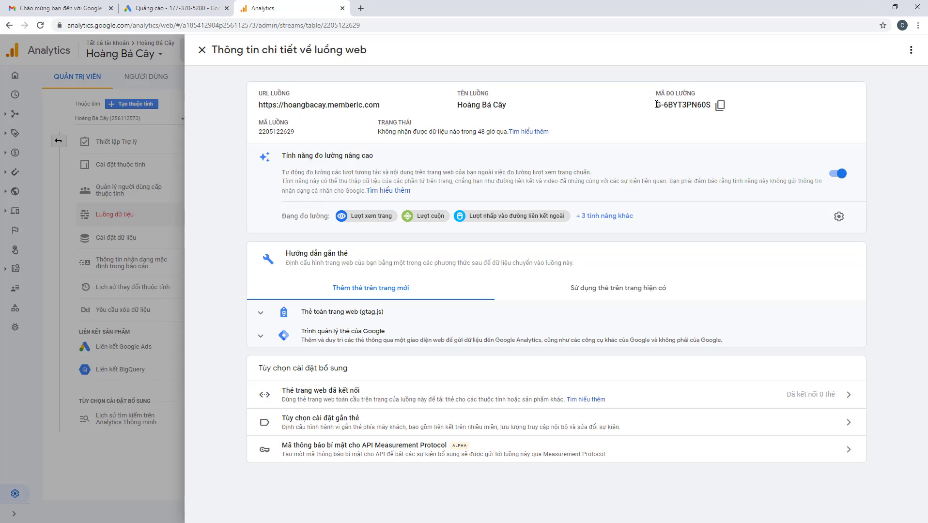
{"action": "left_click_drag", "start_coordinate": [656, 105], "coordinate": [710, 104]}
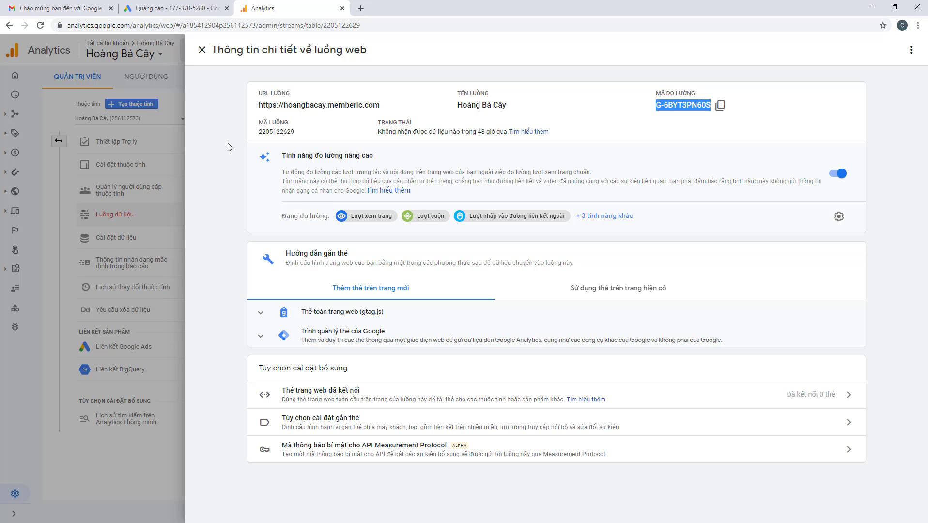
In a new tab, search Google for 'google tag manager'
{"action": "left_click", "coordinate": [361, 8]}
{"action": "type", "text": "goô"}
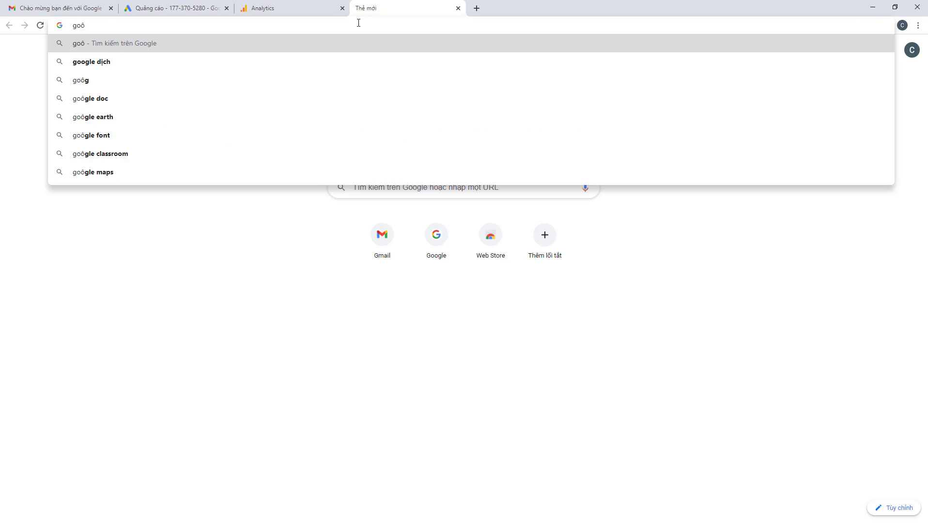
{"action": "key", "text": "BackSpace"}
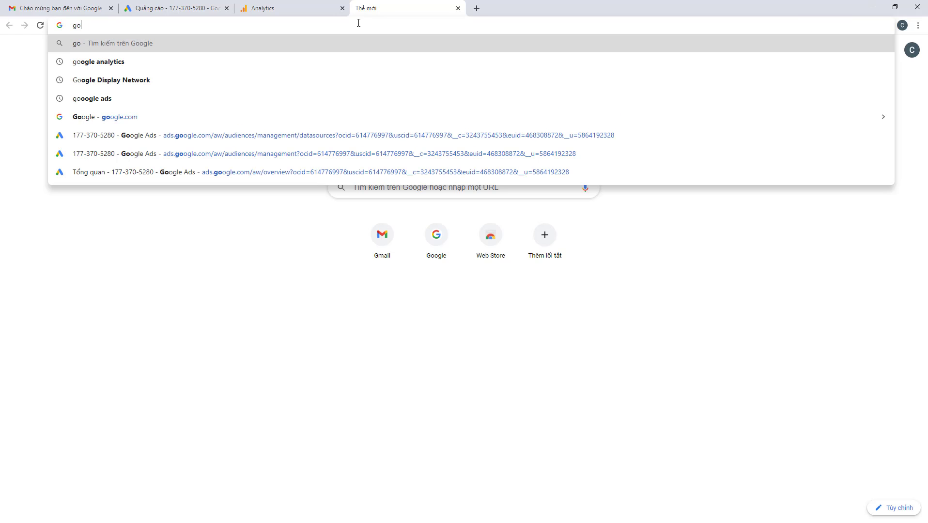
{"action": "type", "text": "o"}
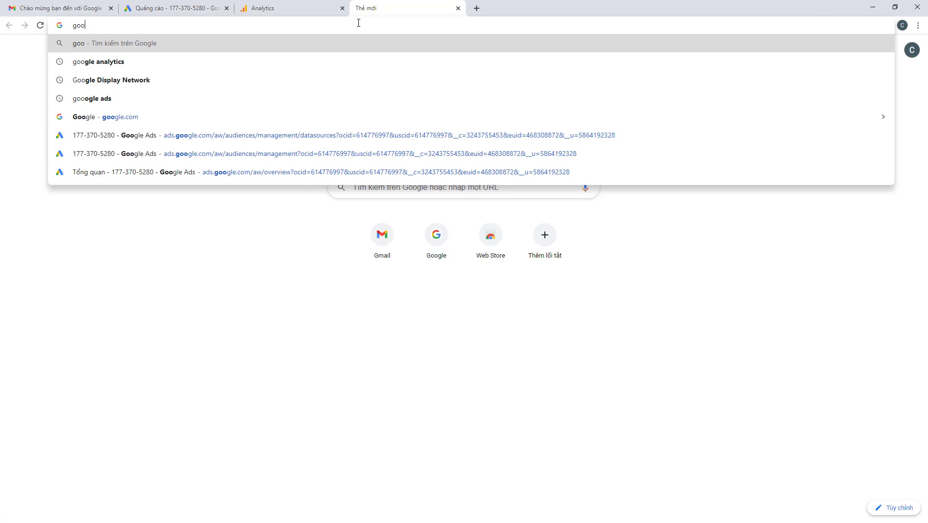
{"action": "type", "text": "gle "}
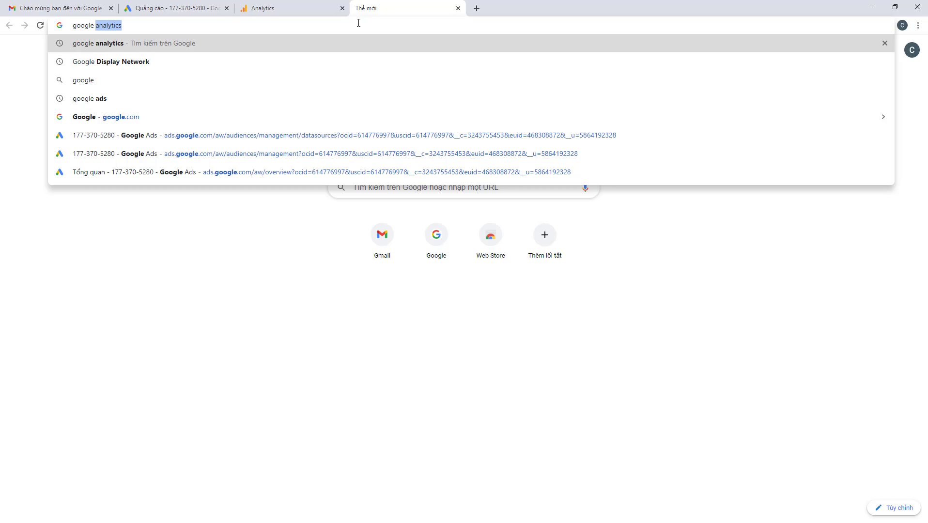
{"action": "type", "text": "ta"}
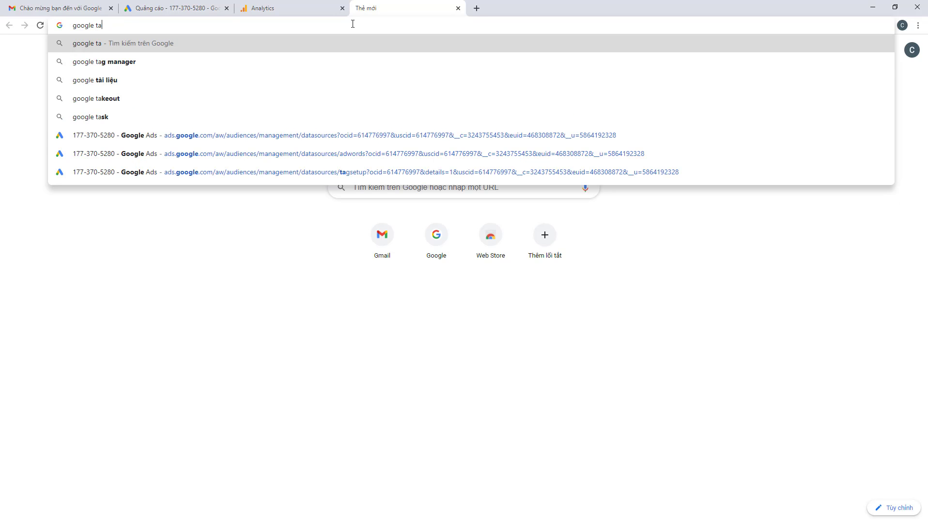
{"action": "left_click", "coordinate": [185, 59]}
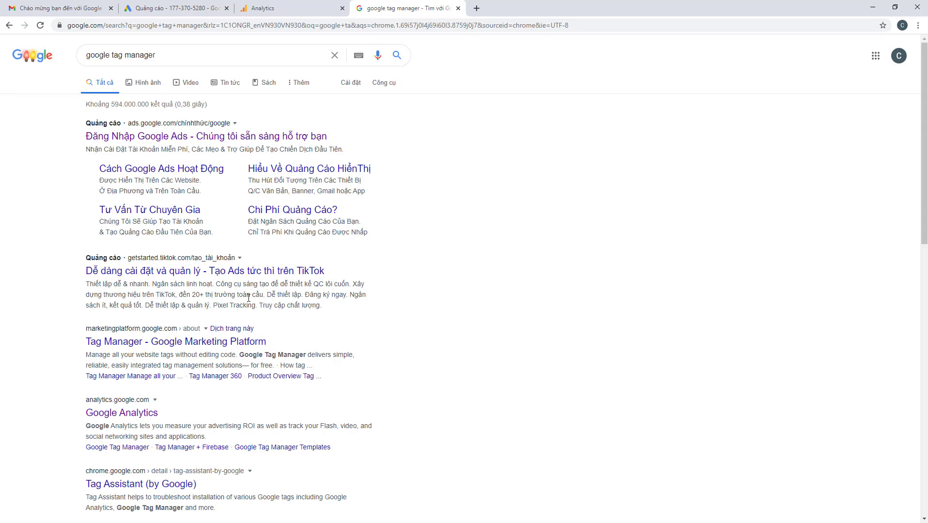
Leave the Tag Manager product page and open the Tag Manager template gallery result
{"action": "left_click", "coordinate": [144, 343]}
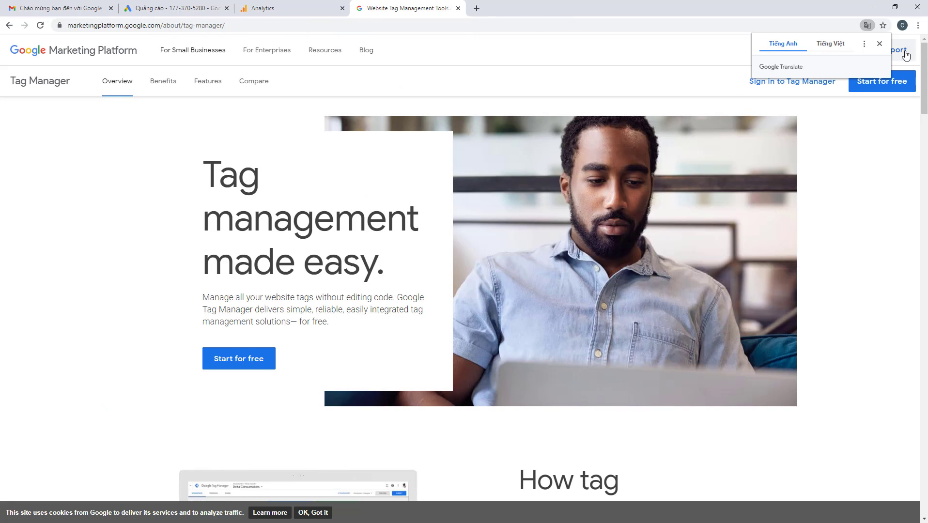
{"action": "left_click", "coordinate": [879, 43]}
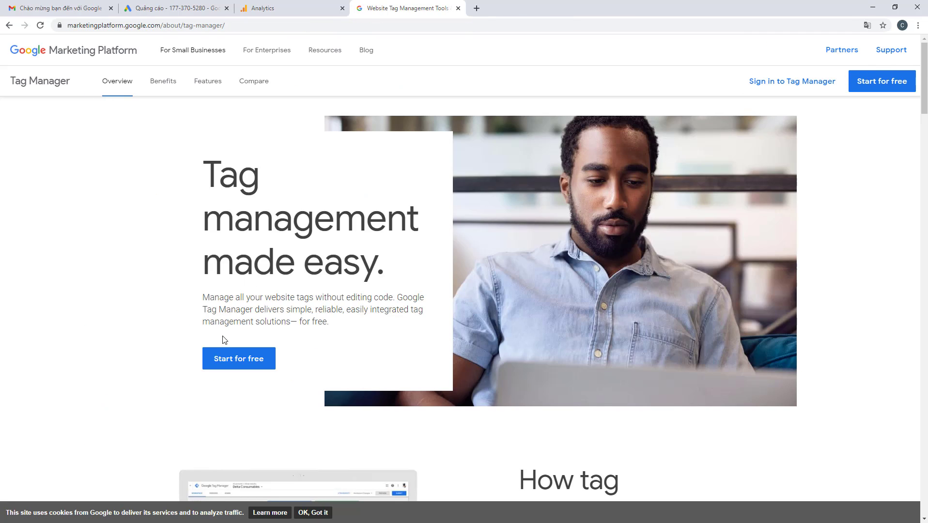
{"action": "left_click", "coordinate": [10, 25]}
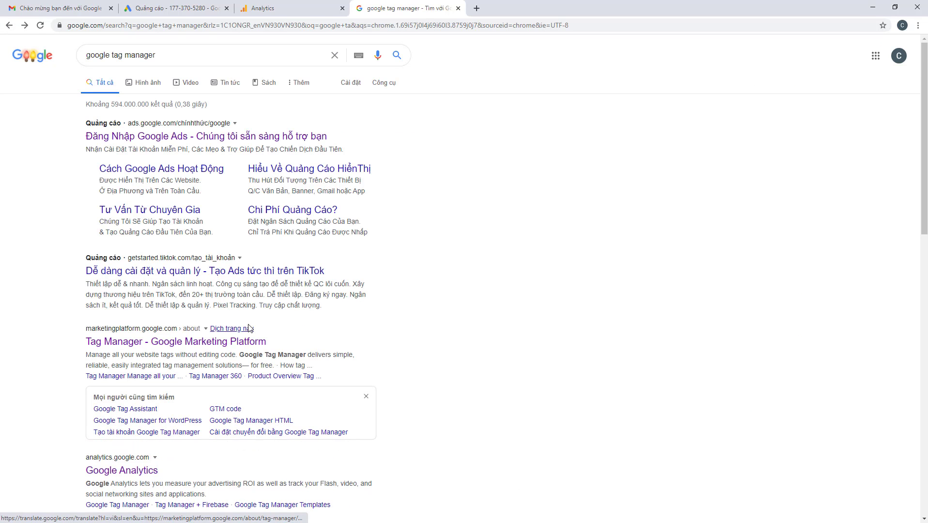
{"action": "scroll", "coordinate": [248, 328], "scroll_direction": "down", "scroll_amount": 2}
{"action": "scroll", "coordinate": [202, 369], "scroll_direction": "down", "scroll_amount": 3}
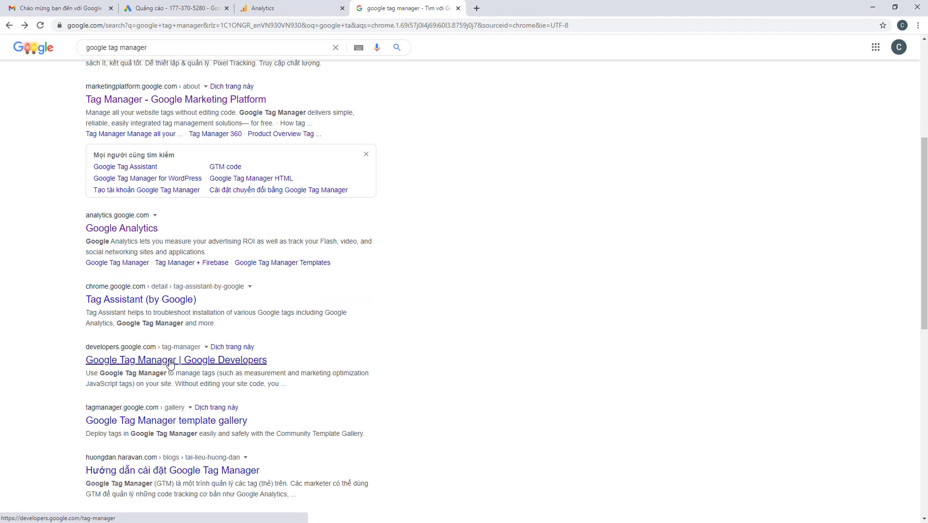
{"action": "left_click", "coordinate": [147, 425]}
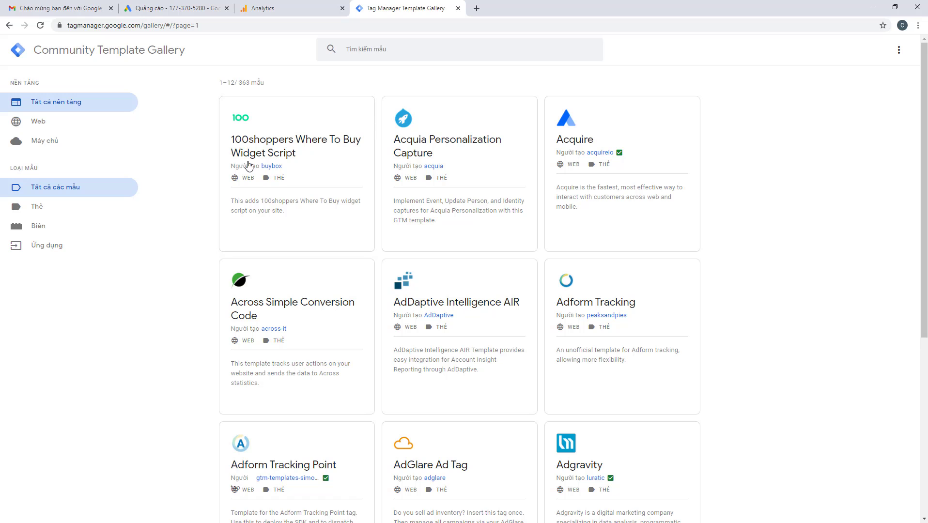
Load tagmanager.google.com by removing the gallery path from the address
{"action": "left_click", "coordinate": [143, 27]}
{"action": "left_click_drag", "start_coordinate": [177, 29], "coordinate": [277, 29]}
{"action": "key", "text": "BackSpace"}
{"action": "key", "text": "Return"}
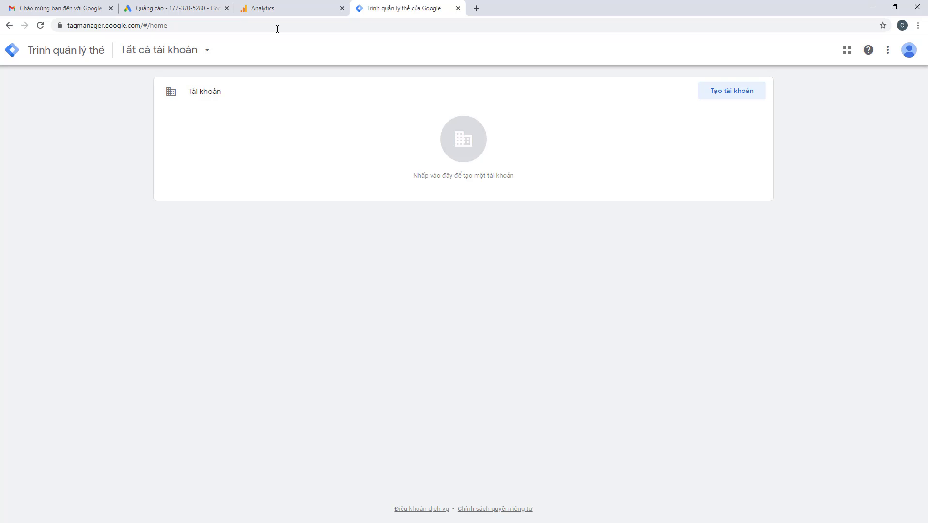
Start a new Tag Manager account named Rainmaker with country Việt Nam
{"action": "left_click", "coordinate": [725, 104]}
{"action": "left_click", "coordinate": [247, 192]}
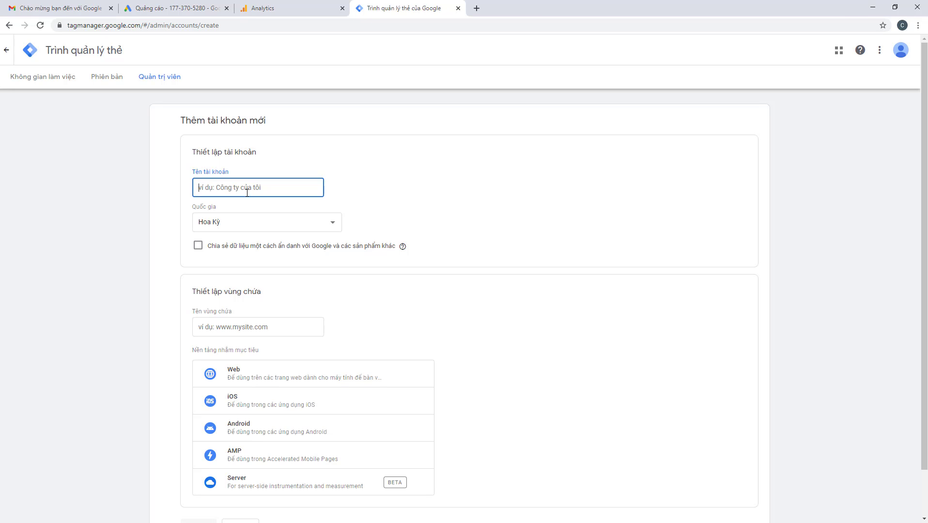
{"action": "type", "text": "R"}
{"action": "type", "text": "aib"}
{"action": "type", "text": "mn"}
{"action": "type", "text": "ker"}
{"action": "left_click", "coordinate": [236, 229]}
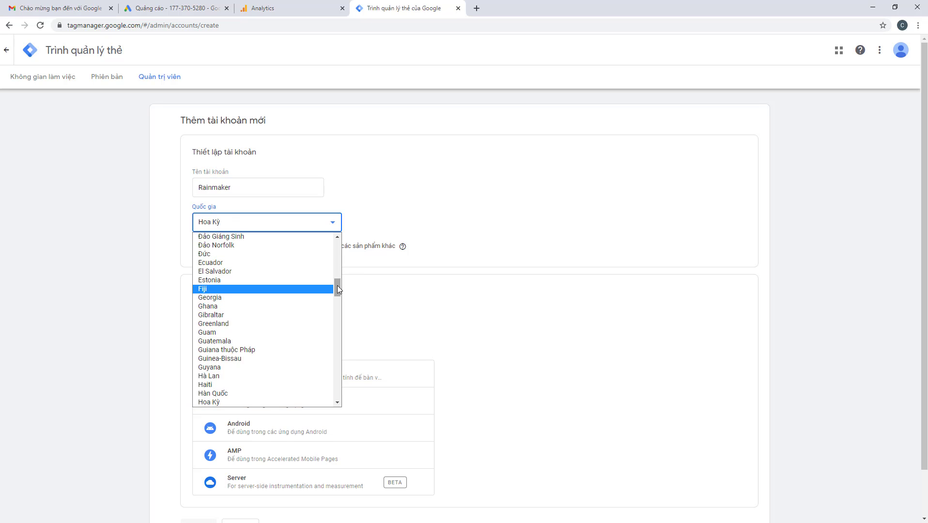
{"action": "left_click_drag", "start_coordinate": [337, 285], "coordinate": [313, 413]}
{"action": "left_click", "coordinate": [241, 386]}
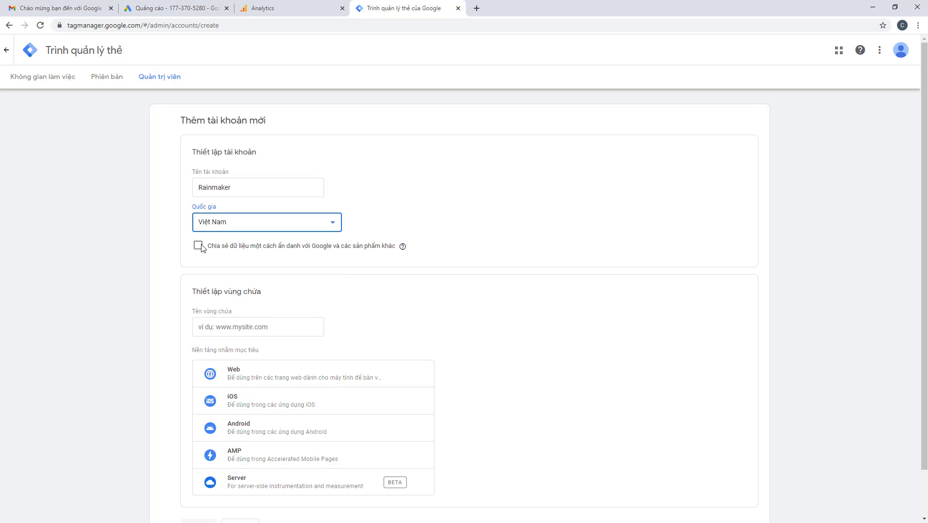
{"action": "left_click", "coordinate": [248, 330]}
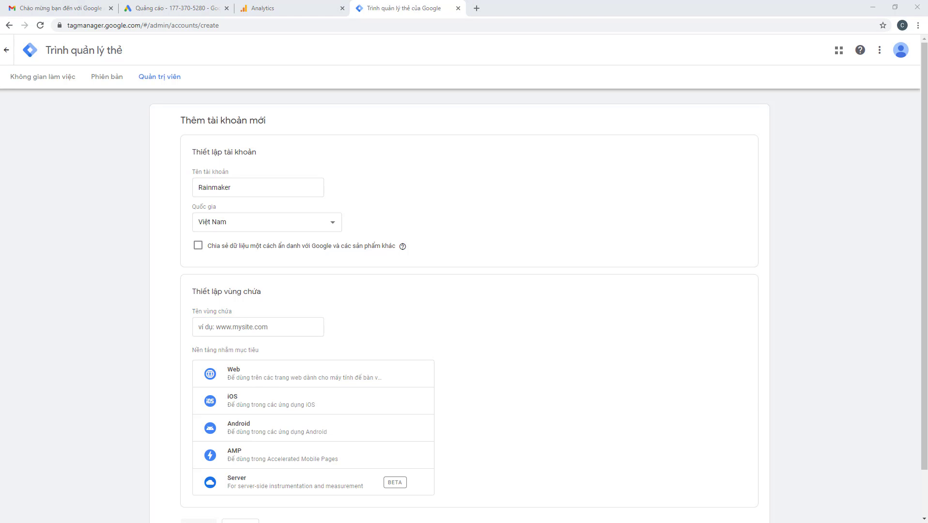
{"action": "left_click", "coordinate": [233, 331]}
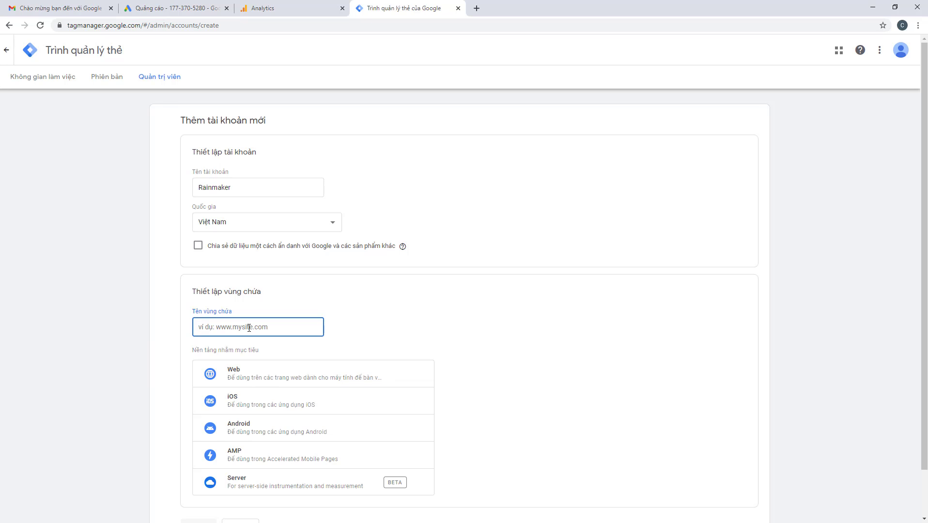
{"action": "type", "text": "https://hoangbatay.memberic.com/"}
{"action": "left_click_drag", "start_coordinate": [221, 330], "coordinate": [154, 331]}
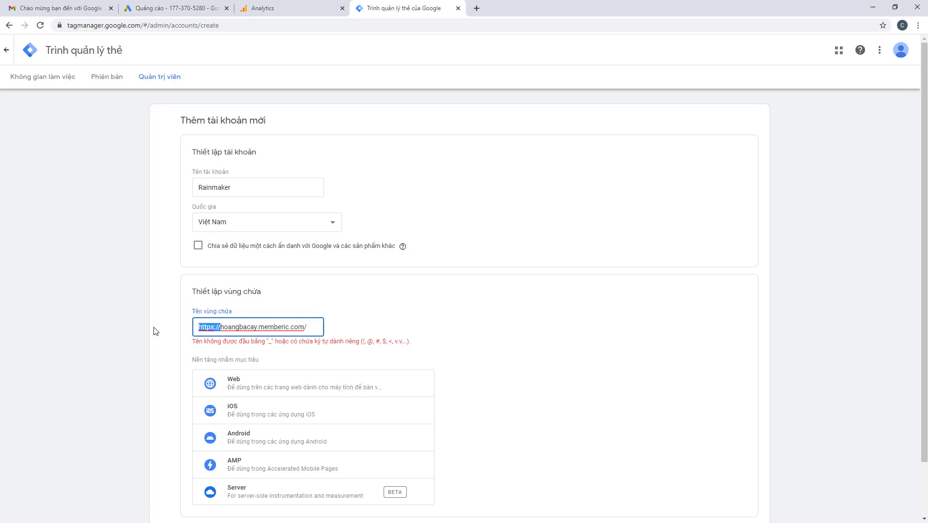
{"action": "key", "text": "BackSpace"}
{"action": "left_click", "coordinate": [296, 325]}
{"action": "key", "text": "BackSpace"}
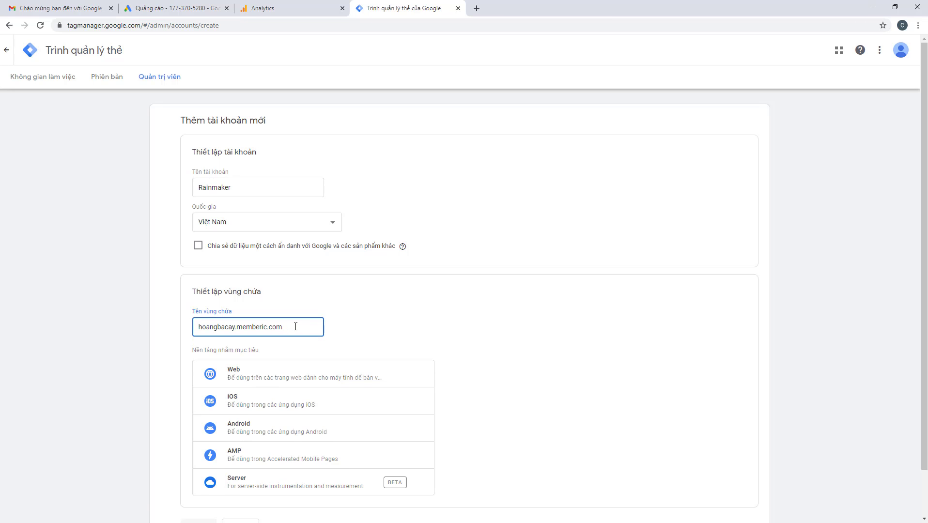
{"action": "left_click", "coordinate": [82, 314]}
{"action": "scroll", "coordinate": [264, 356], "scroll_direction": "down", "scroll_amount": 2}
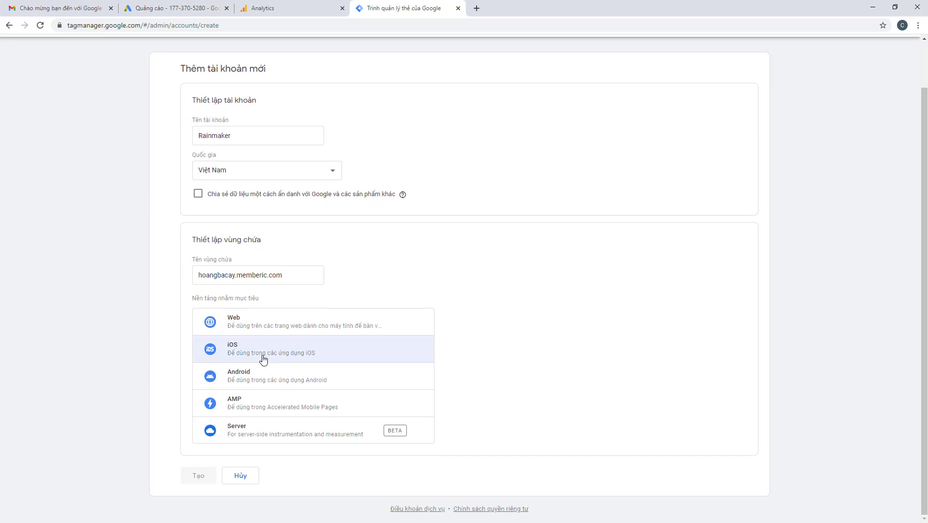
{"action": "left_click", "coordinate": [251, 322]}
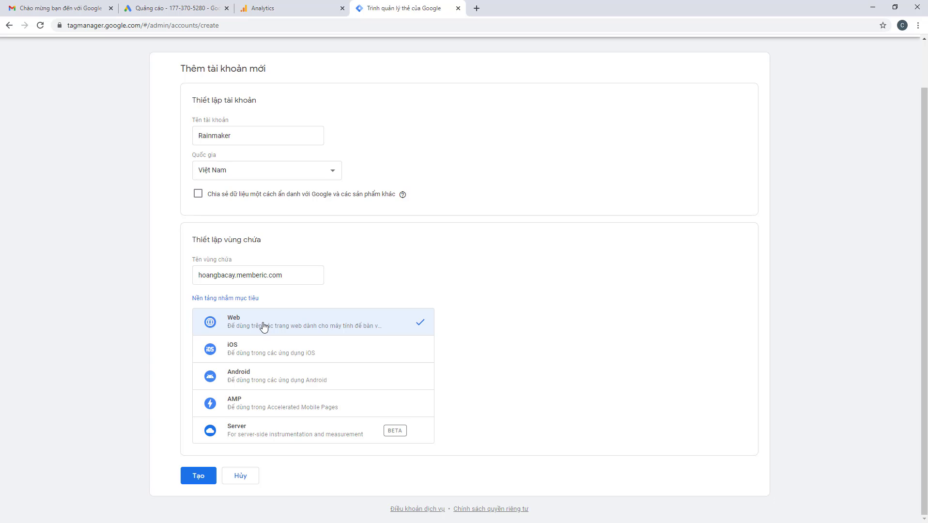
Create the account, accepting the GDPR data processing terms and the Tag Manager terms of service
{"action": "left_click", "coordinate": [197, 476]}
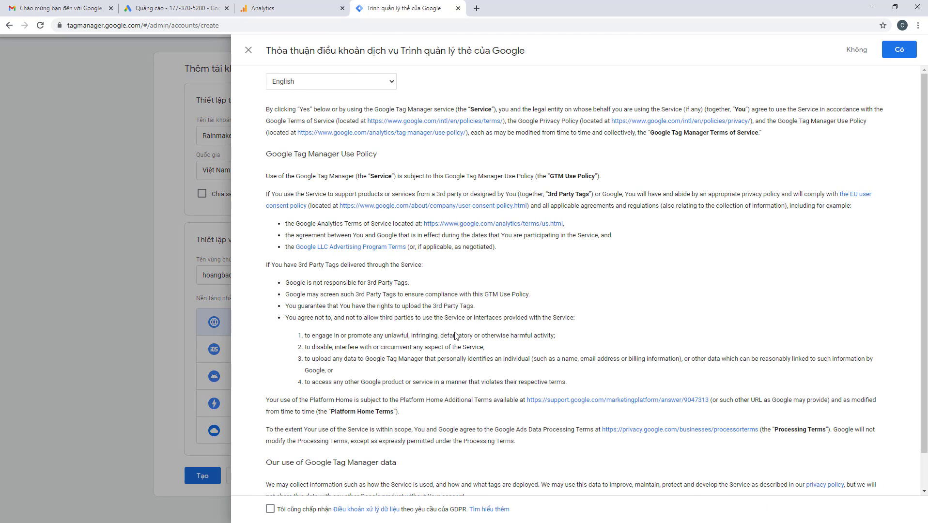
{"action": "scroll", "coordinate": [456, 335], "scroll_direction": "down", "scroll_amount": 1}
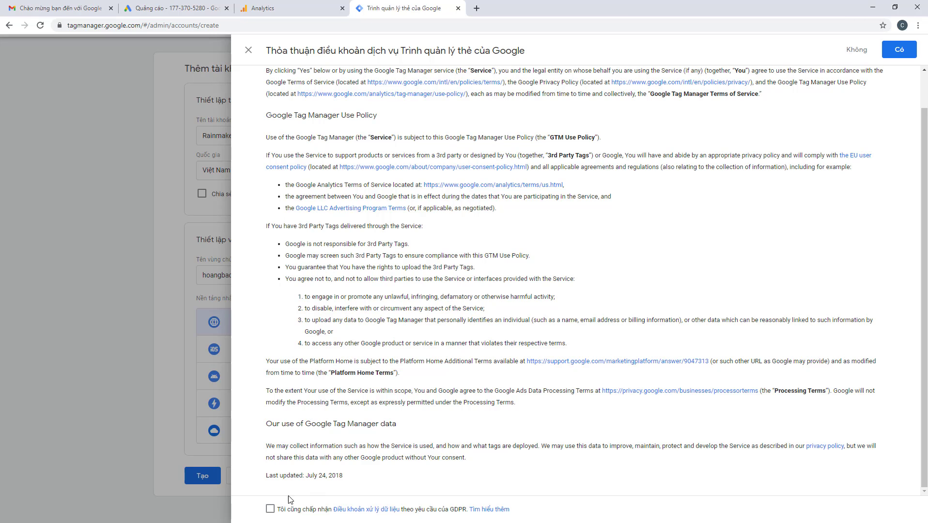
{"action": "left_click", "coordinate": [270, 509]}
{"action": "left_click", "coordinate": [899, 49]}
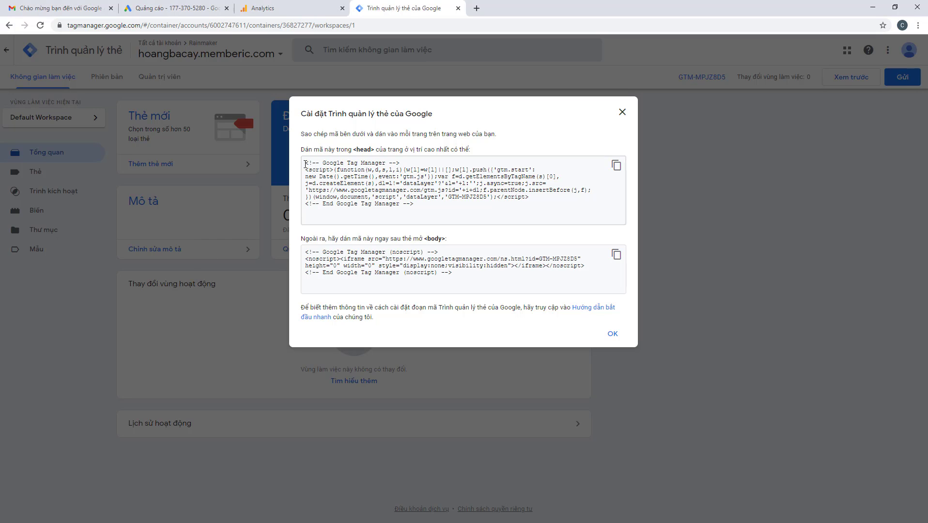
Select the <head> install snippet, then dismiss the install-code dialog with OK
{"action": "left_click", "coordinate": [428, 214]}
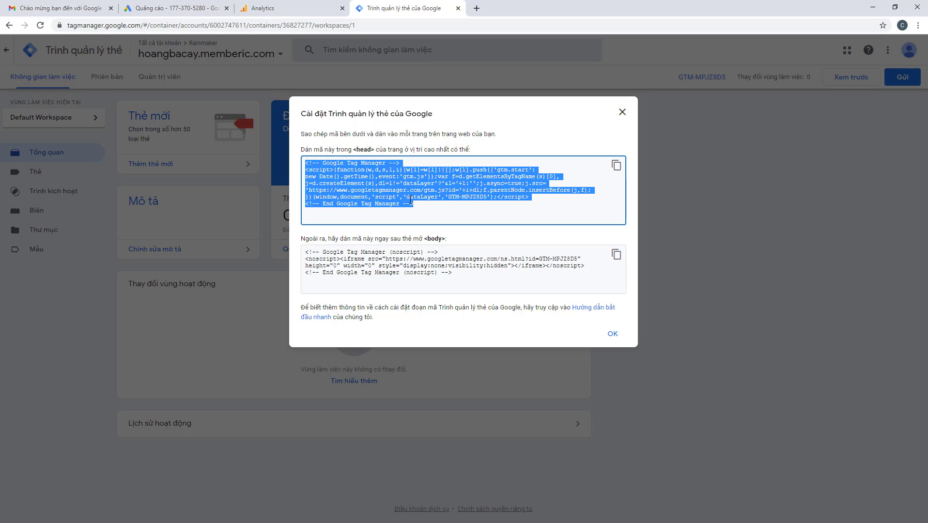
{"action": "left_click", "coordinate": [614, 336]}
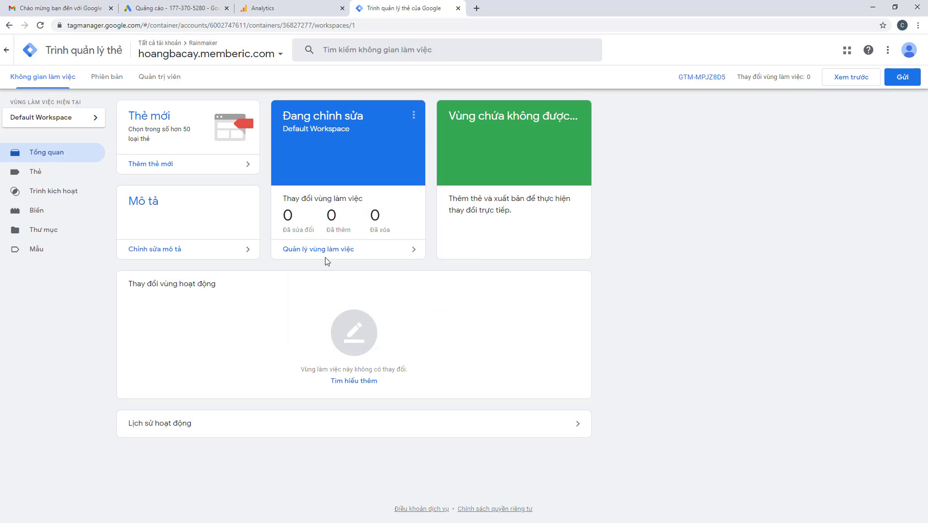
Start a new tag in the container and make it a GA4 Configuration tag
{"action": "left_click", "coordinate": [35, 177]}
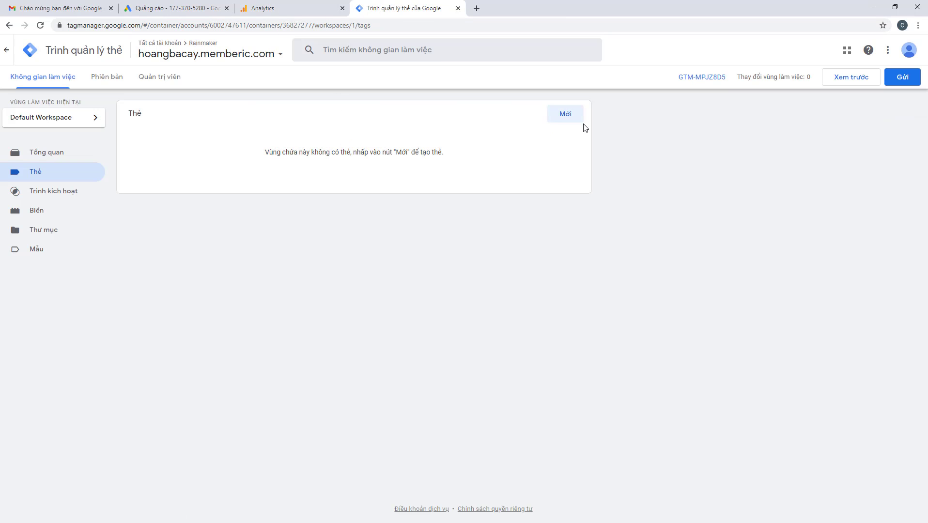
{"action": "left_click", "coordinate": [559, 117]}
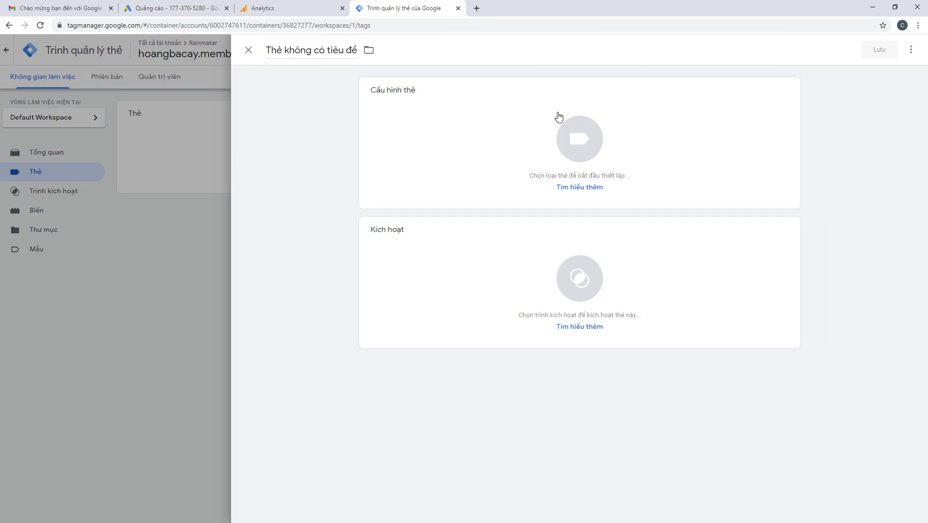
{"action": "left_click", "coordinate": [575, 140]}
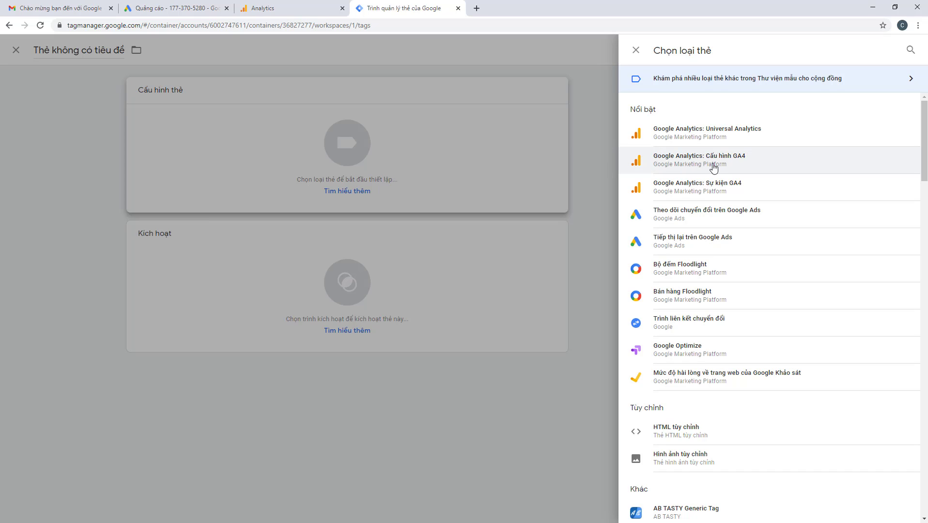
{"action": "left_click", "coordinate": [285, 5]}
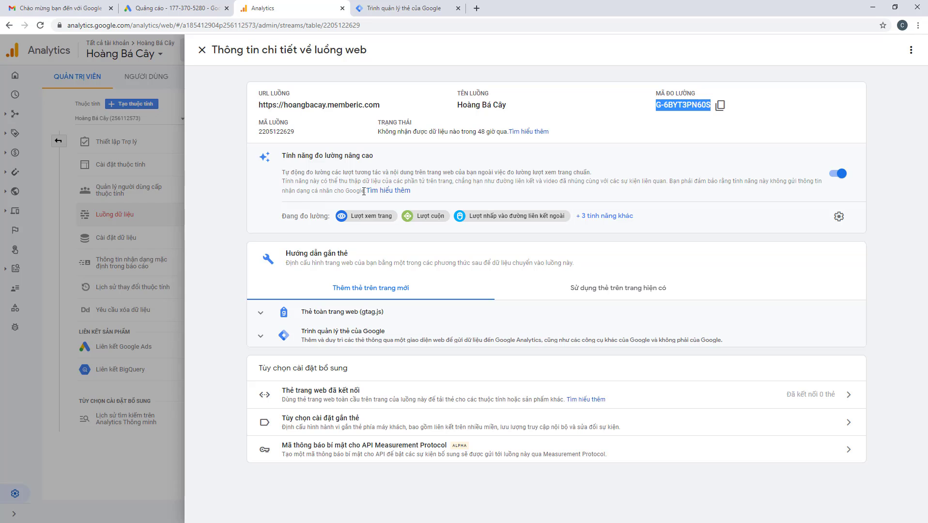
{"action": "left_click", "coordinate": [412, 5]}
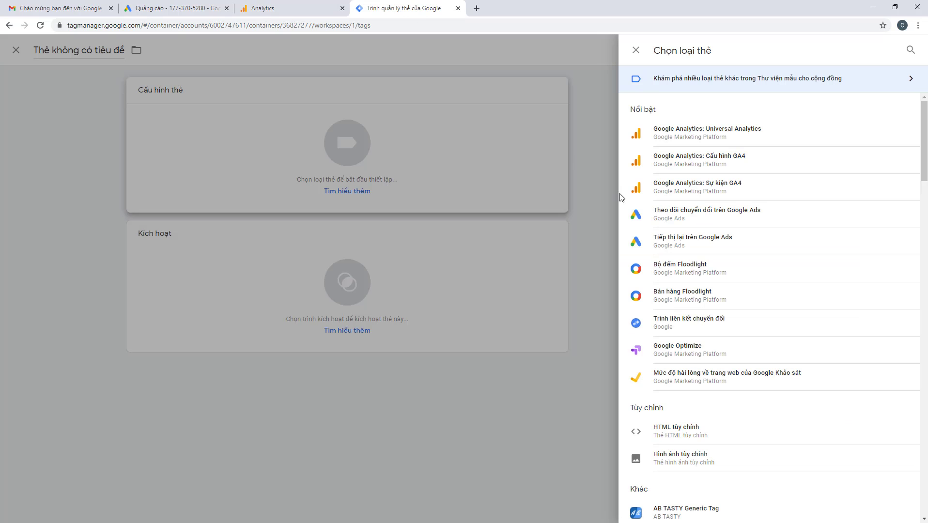
{"action": "left_click", "coordinate": [709, 163]}
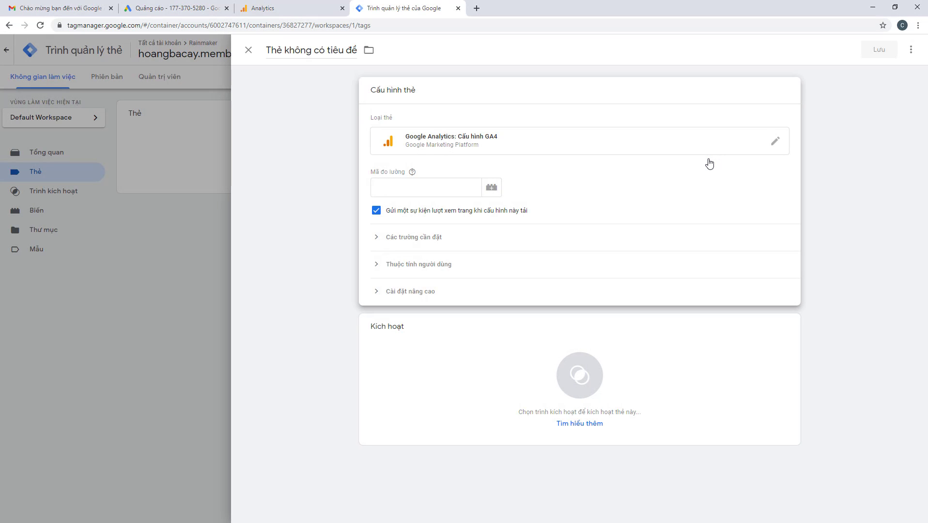
Copy measurement ID G-6BYT3PN60S from Analytics into the tag's ID field
{"action": "left_click", "coordinate": [423, 182]}
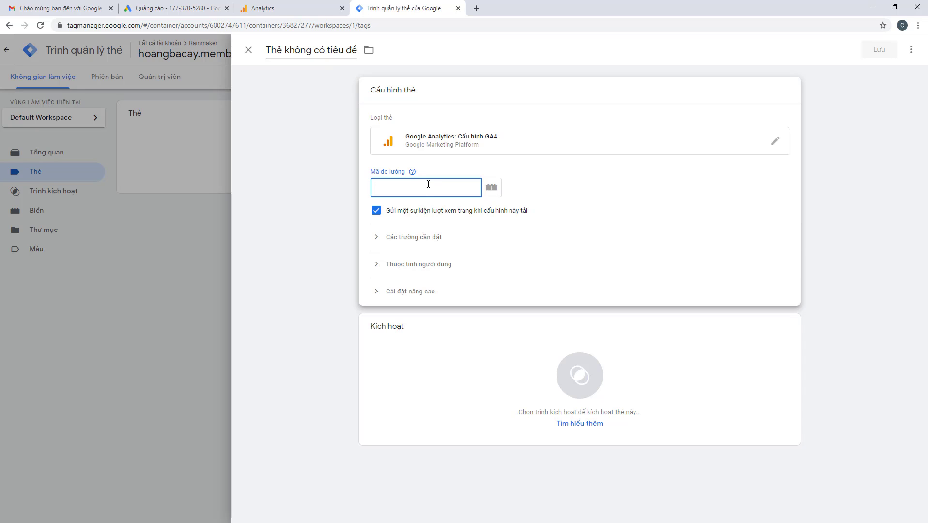
{"action": "left_click", "coordinate": [405, 187]}
{"action": "left_click", "coordinate": [279, 5]}
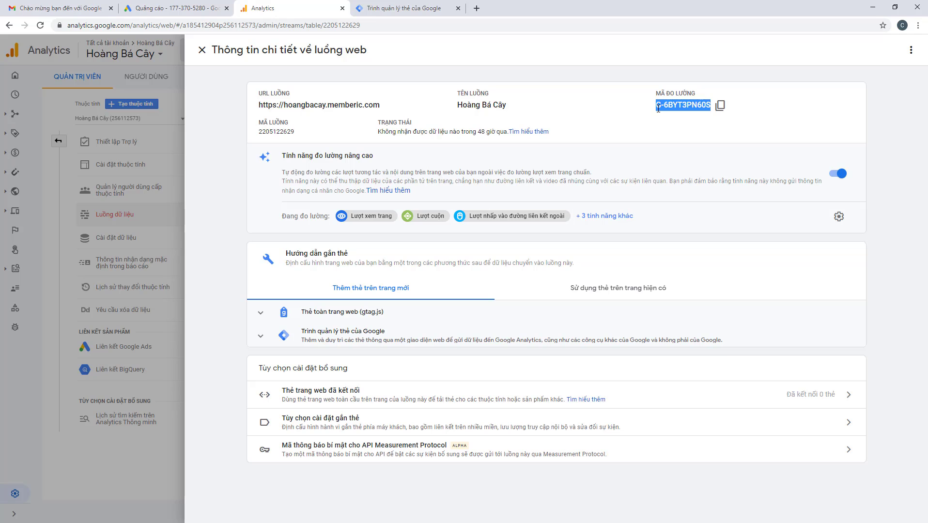
{"action": "left_click_drag", "start_coordinate": [656, 105], "coordinate": [710, 105]}
{"action": "right_click", "coordinate": [710, 106]}
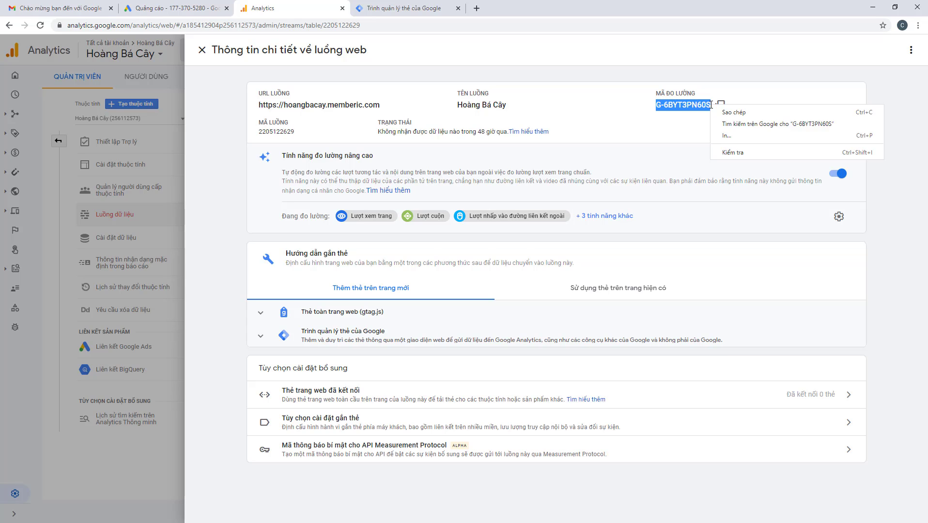
{"action": "left_click", "coordinate": [717, 114]}
{"action": "left_click", "coordinate": [711, 115]}
{"action": "left_click", "coordinate": [398, 8]}
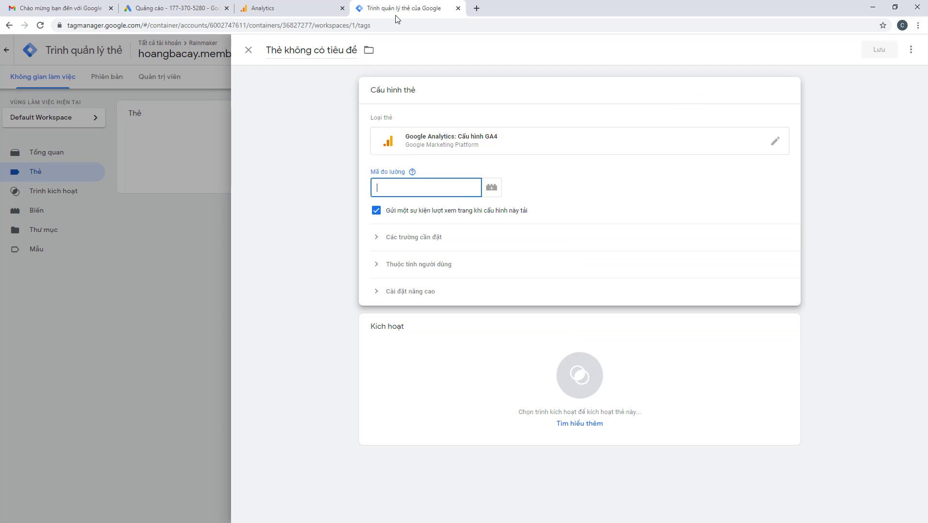
{"action": "right_click", "coordinate": [413, 188]}
{"action": "left_click", "coordinate": [436, 264]}
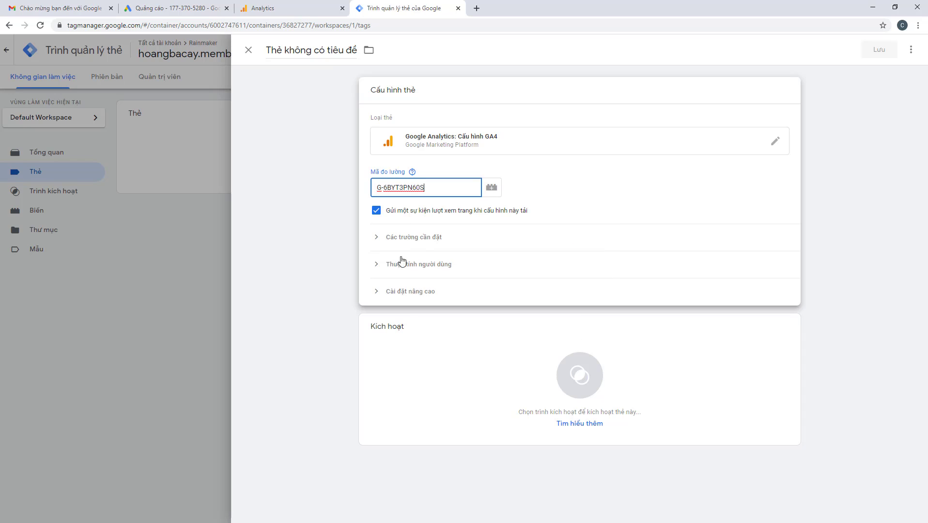
{"action": "left_click", "coordinate": [555, 165]}
Keep pageview sending on, add the All Pages trigger, and save under the default name
{"action": "left_click", "coordinate": [379, 212]}
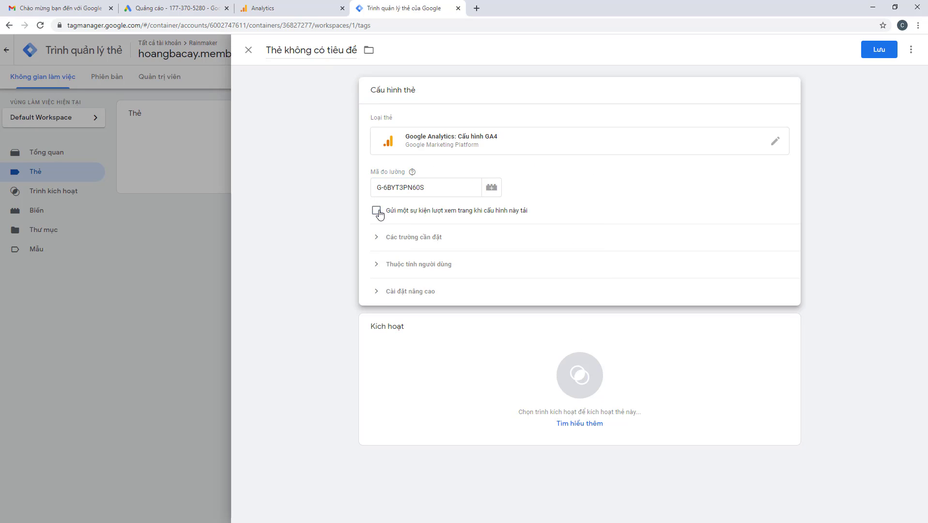
{"action": "left_click", "coordinate": [379, 213]}
{"action": "left_click", "coordinate": [378, 238]}
{"action": "left_click", "coordinate": [377, 301]}
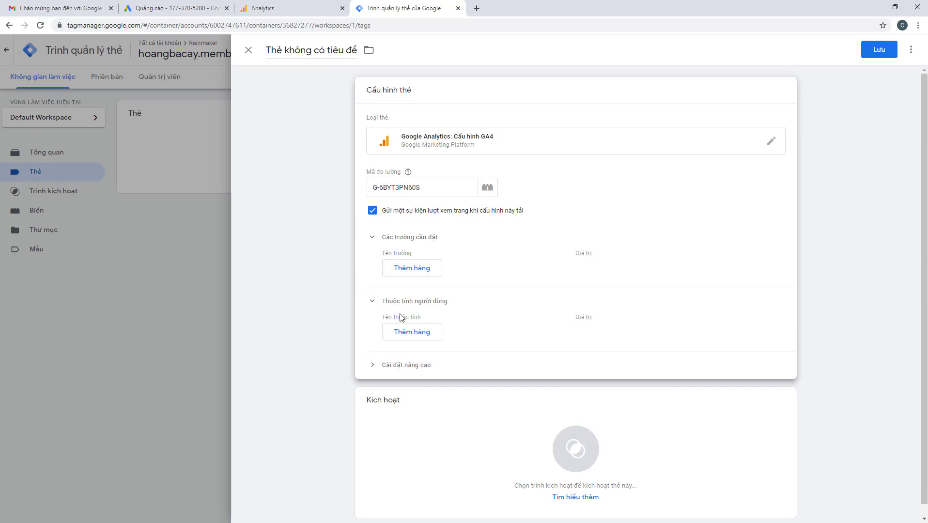
{"action": "left_click", "coordinate": [393, 365]}
{"action": "scroll", "coordinate": [387, 366], "scroll_direction": "down", "scroll_amount": 4}
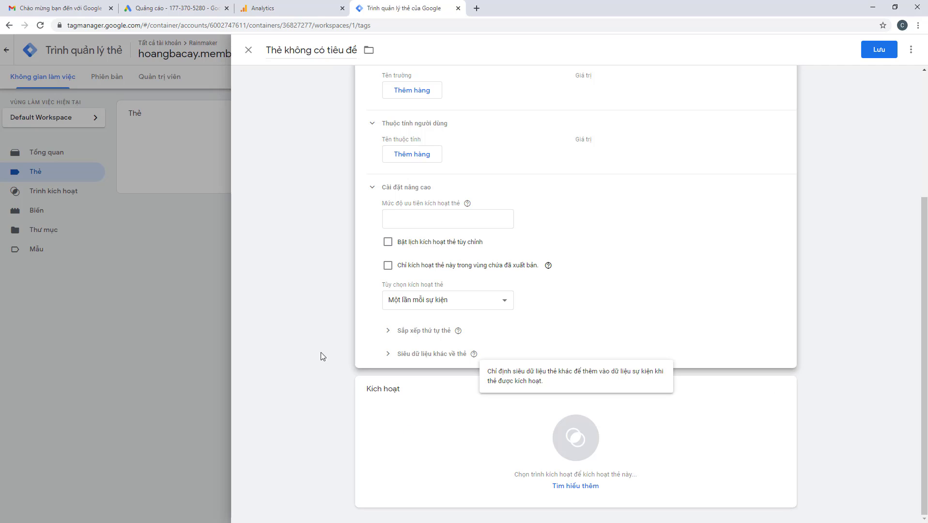
{"action": "left_click", "coordinate": [570, 445]}
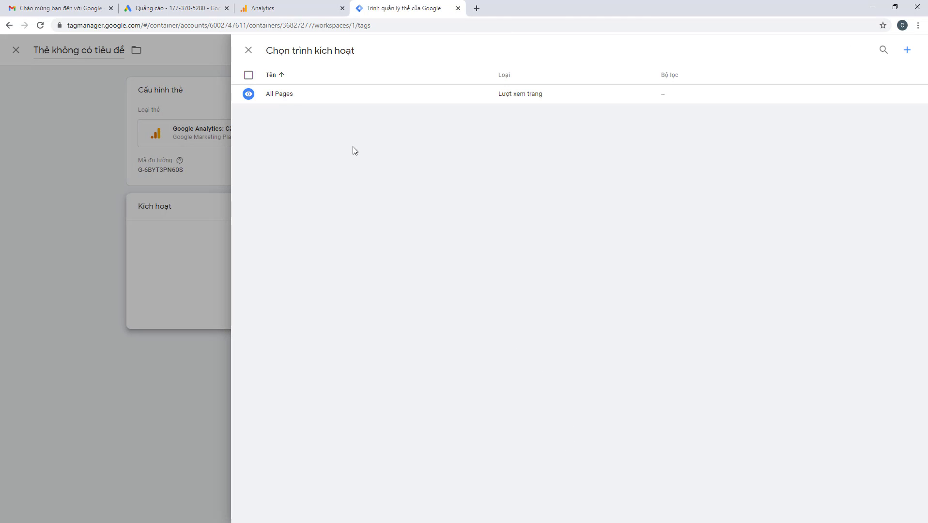
{"action": "left_click", "coordinate": [274, 94]}
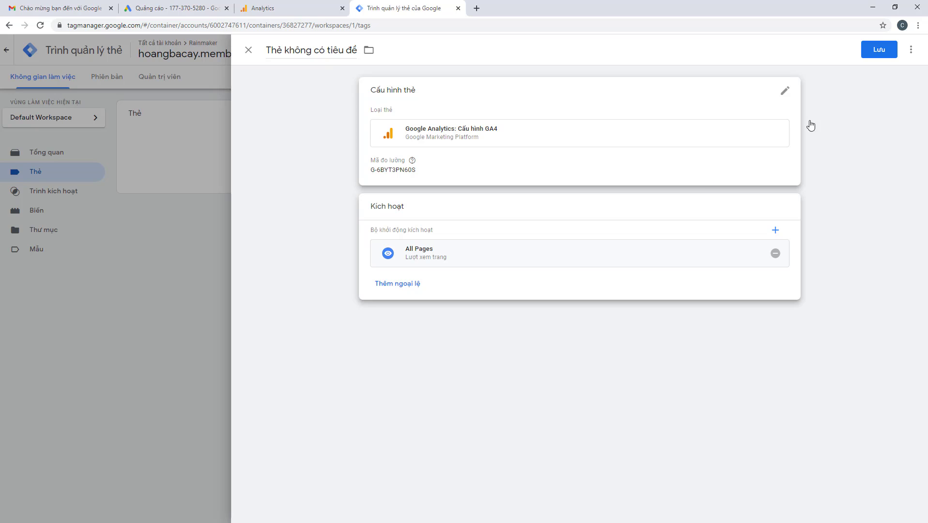
{"action": "left_click", "coordinate": [877, 49]}
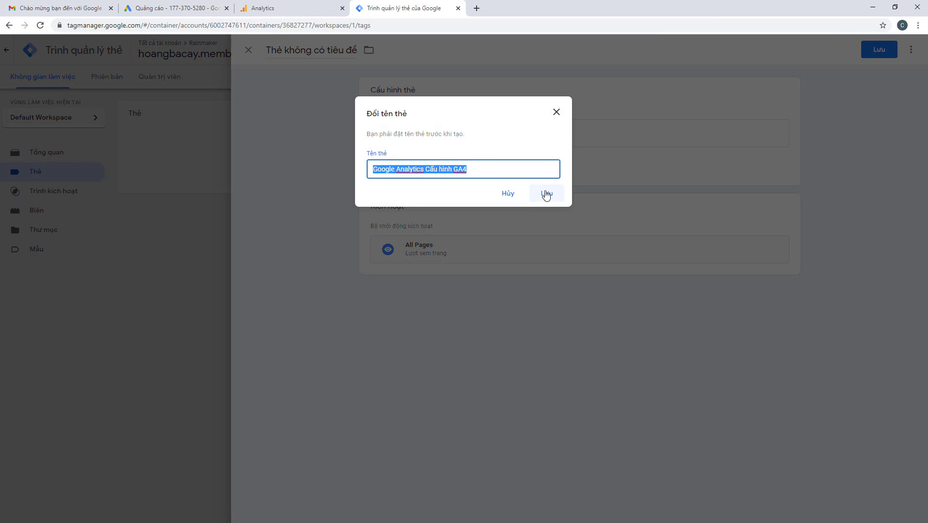
{"action": "left_click", "coordinate": [547, 194]}
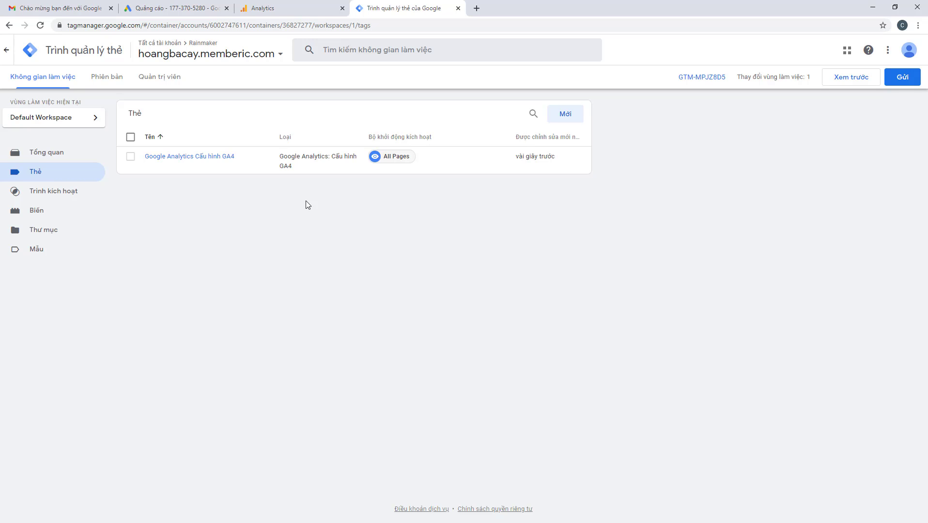
Start another new tag of type Conversion Linker
{"action": "left_click", "coordinate": [280, 10]}
{"action": "left_click", "coordinate": [394, 7]}
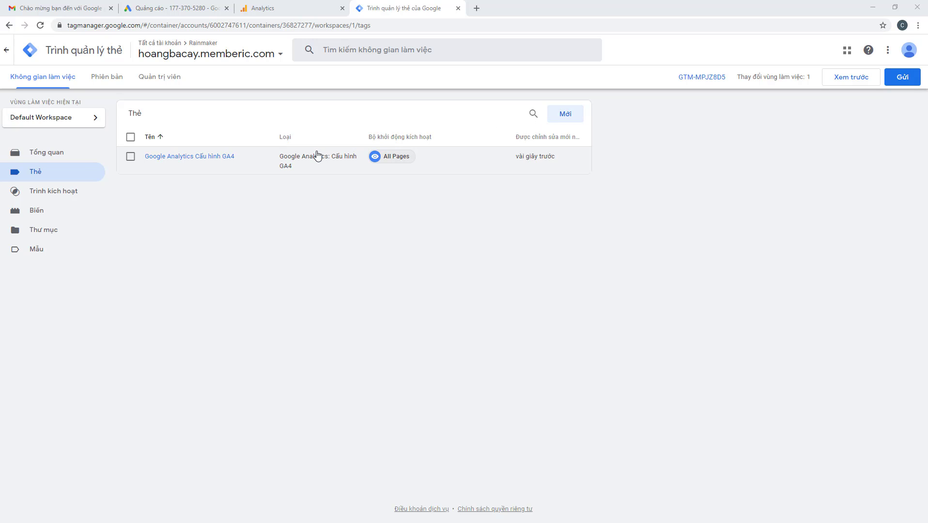
{"action": "left_click", "coordinate": [566, 115]}
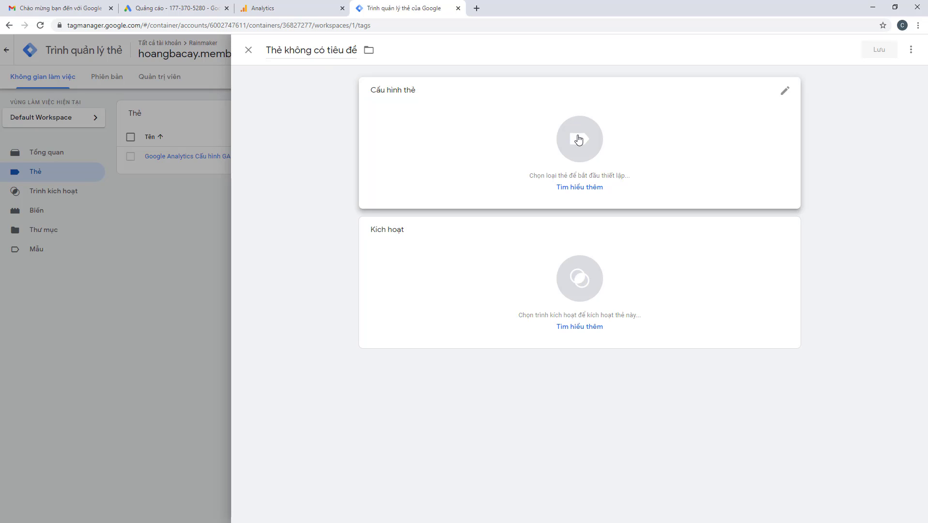
{"action": "left_click", "coordinate": [579, 140]}
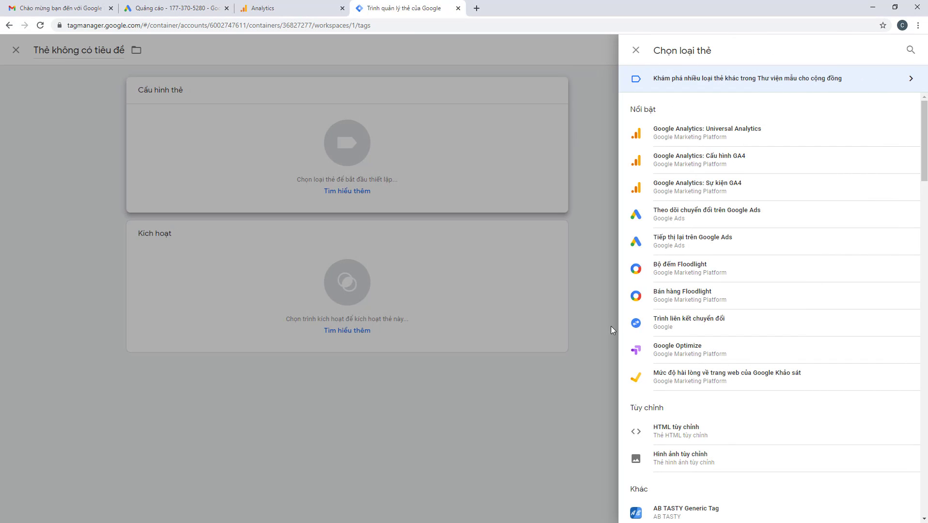
{"action": "left_click", "coordinate": [673, 326]}
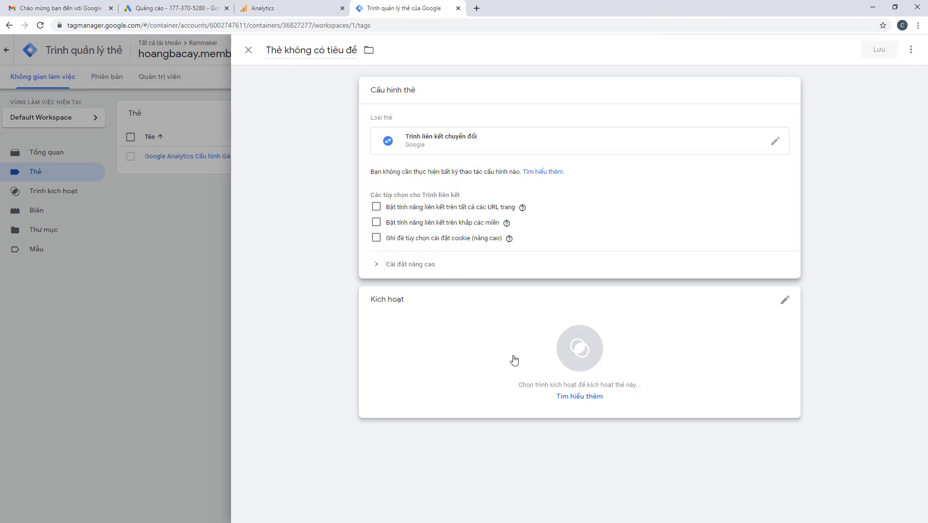
Fire it on All Pages and save it as 'Trình liên kết chuyển đổi'
{"action": "left_click", "coordinate": [578, 348]}
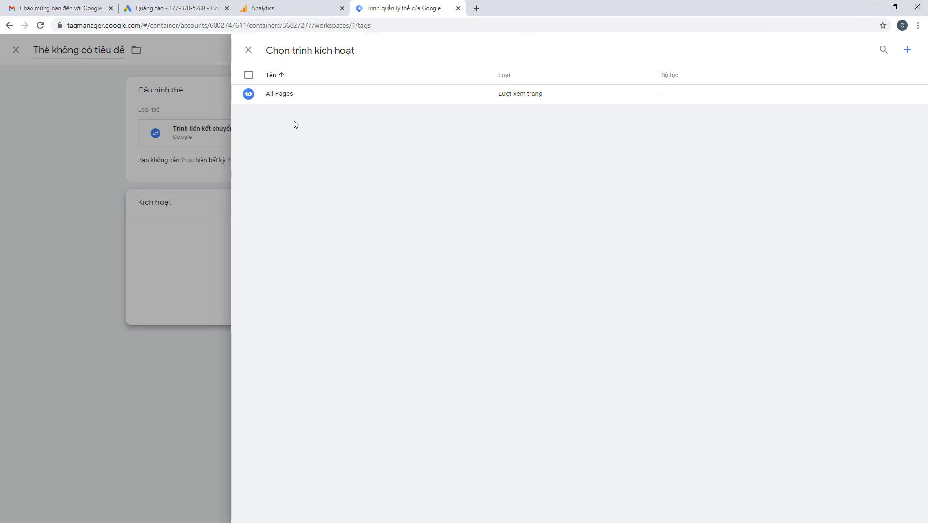
{"action": "left_click", "coordinate": [286, 97]}
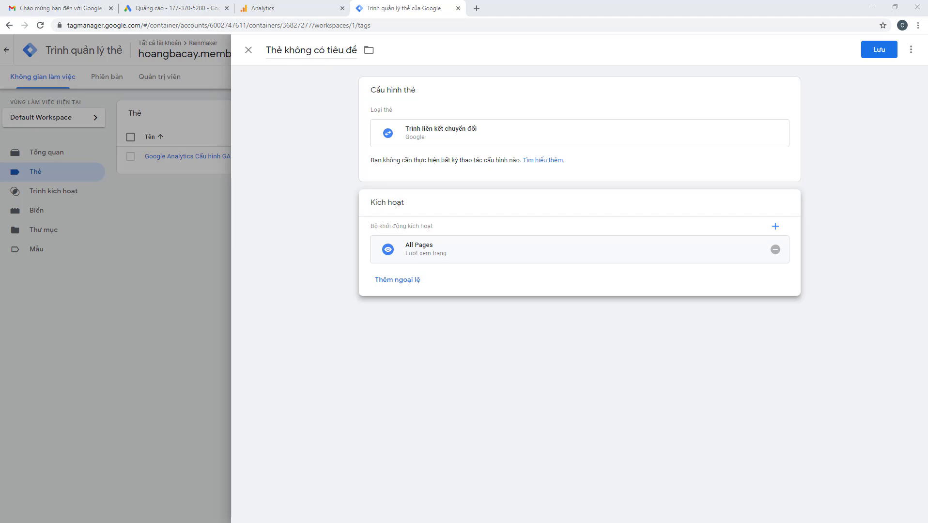
{"action": "left_click", "coordinate": [410, 145]}
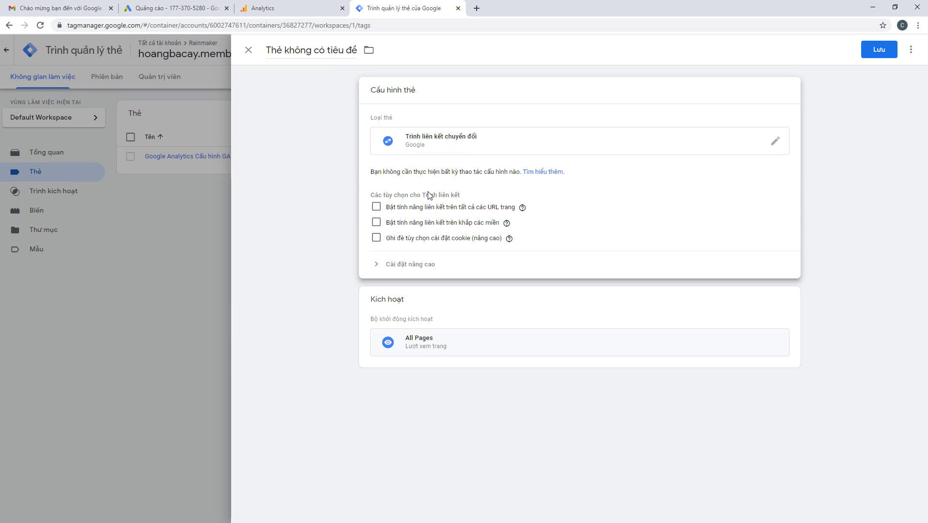
{"action": "left_click", "coordinate": [395, 264]}
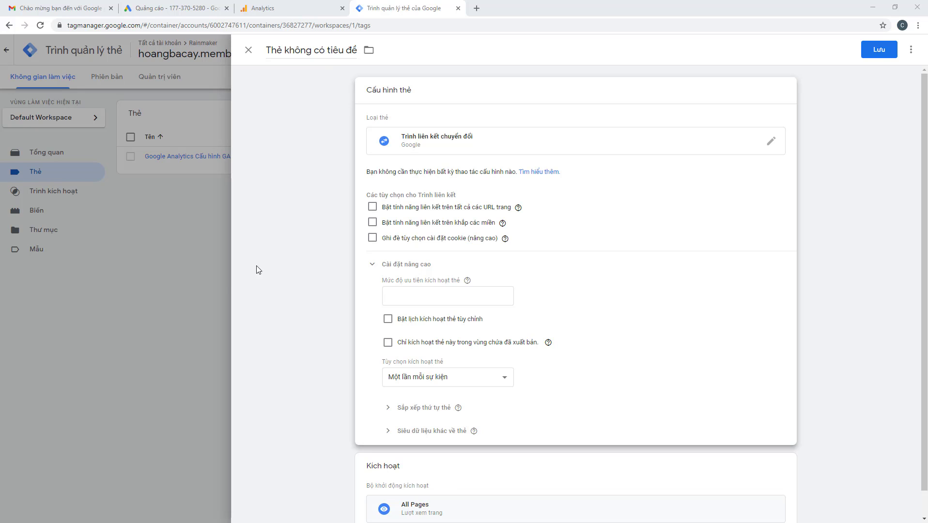
{"action": "scroll", "coordinate": [315, 264], "scroll_direction": "down", "scroll_amount": 1}
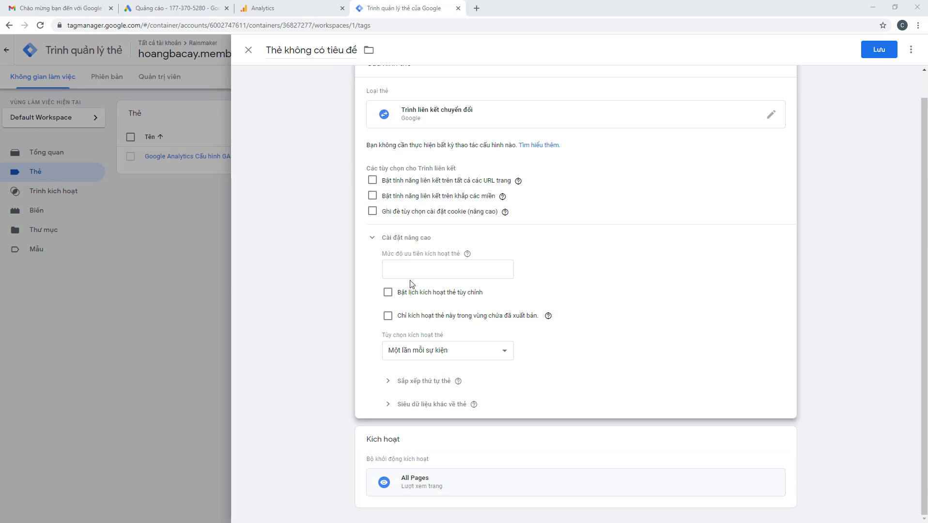
{"action": "scroll", "coordinate": [412, 284], "scroll_direction": "up", "scroll_amount": 1}
{"action": "left_click", "coordinate": [872, 56]}
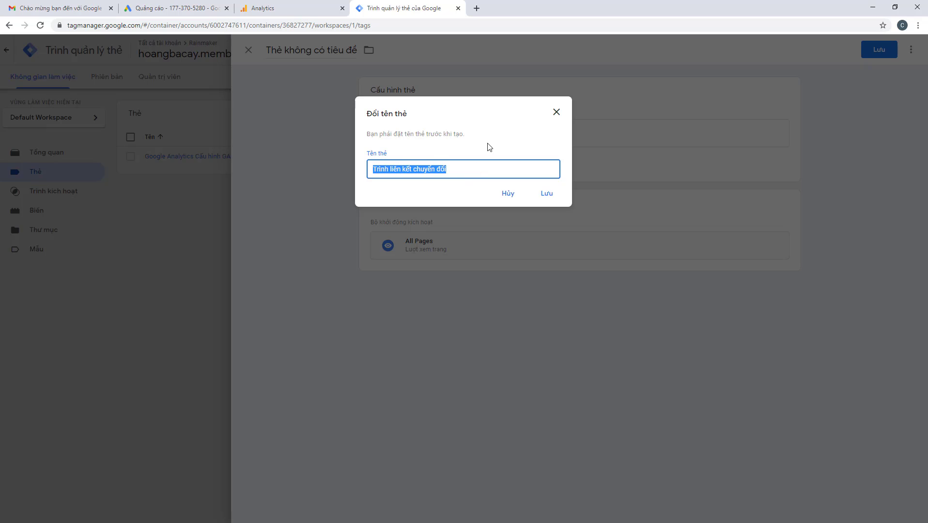
{"action": "left_click", "coordinate": [489, 145]}
{"action": "left_click", "coordinate": [547, 193]}
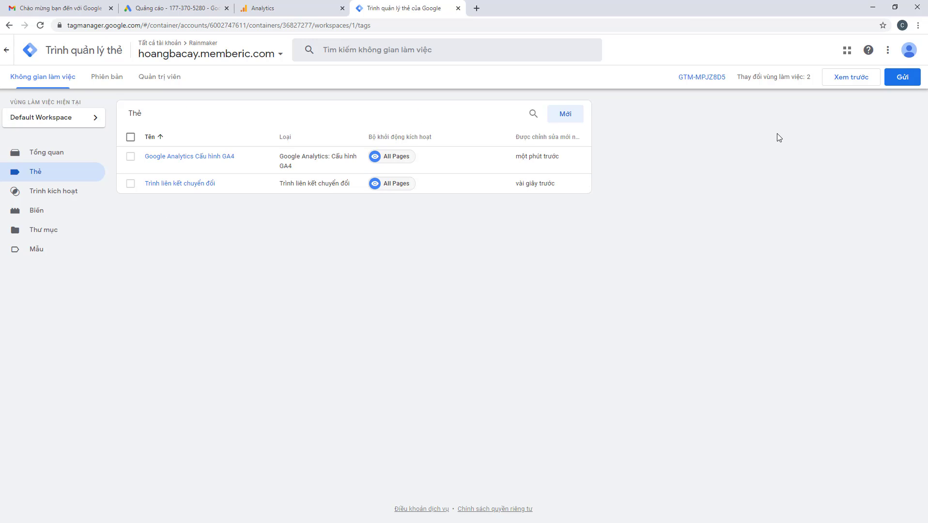
Submit and publish the changes without a description, then review the Version 1 summary
{"action": "left_click", "coordinate": [901, 77]}
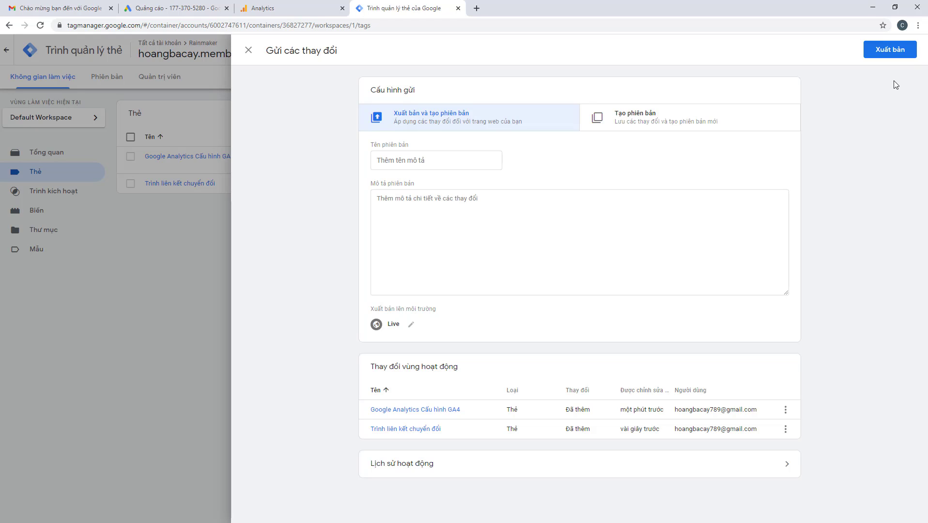
{"action": "left_click", "coordinate": [882, 52]}
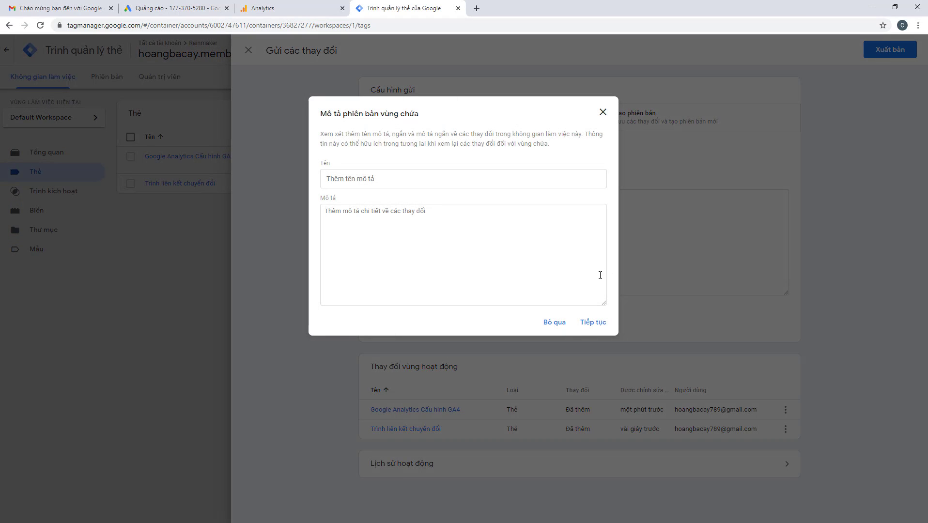
{"action": "left_click", "coordinate": [550, 324]}
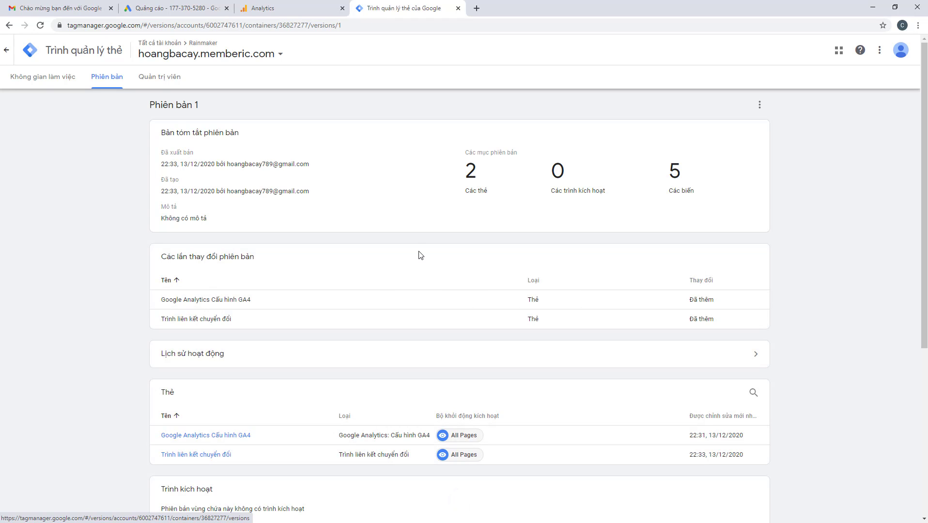
{"action": "scroll", "coordinate": [419, 255], "scroll_direction": "down", "scroll_amount": 2}
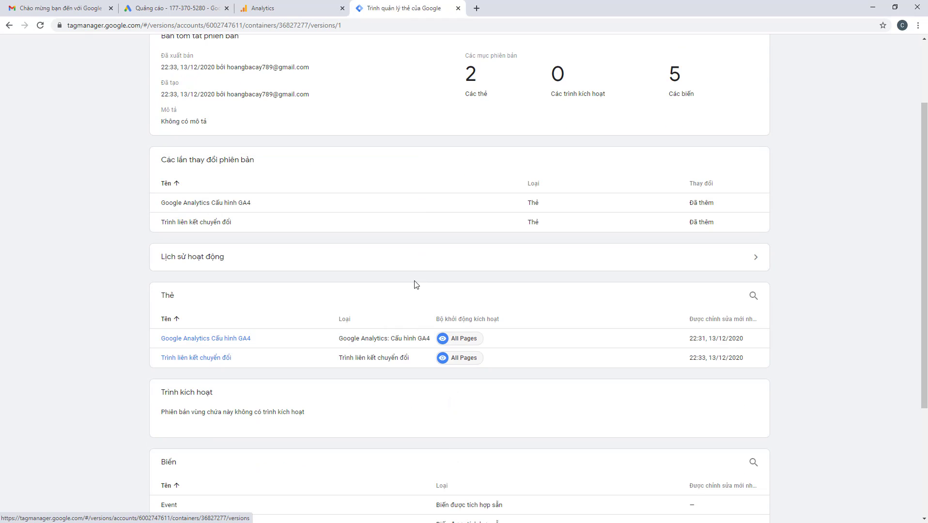
{"action": "scroll", "coordinate": [415, 284], "scroll_direction": "up", "scroll_amount": 2}
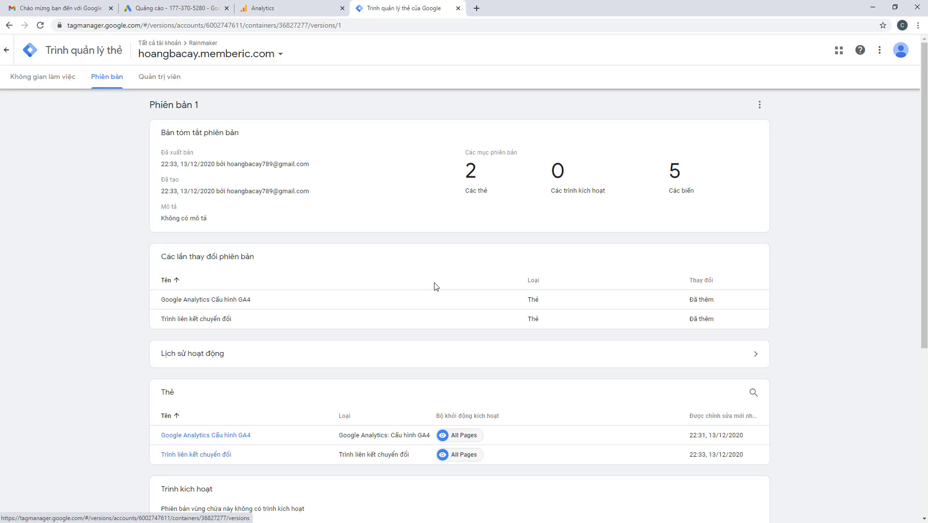
{"action": "scroll", "coordinate": [441, 278], "scroll_direction": "down", "scroll_amount": 2}
{"action": "scroll", "coordinate": [436, 279], "scroll_direction": "down", "scroll_amount": 4}
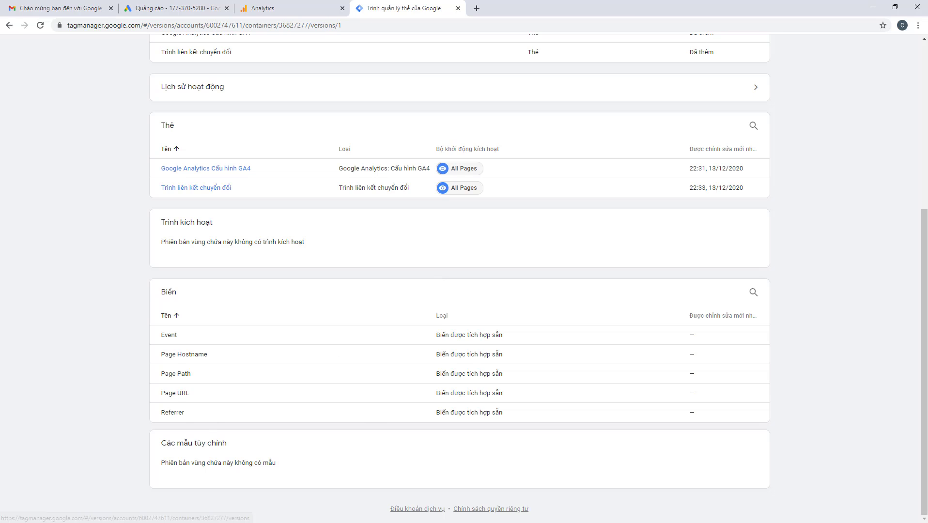
{"action": "scroll", "coordinate": [532, 288], "scroll_direction": "up", "scroll_amount": 6}
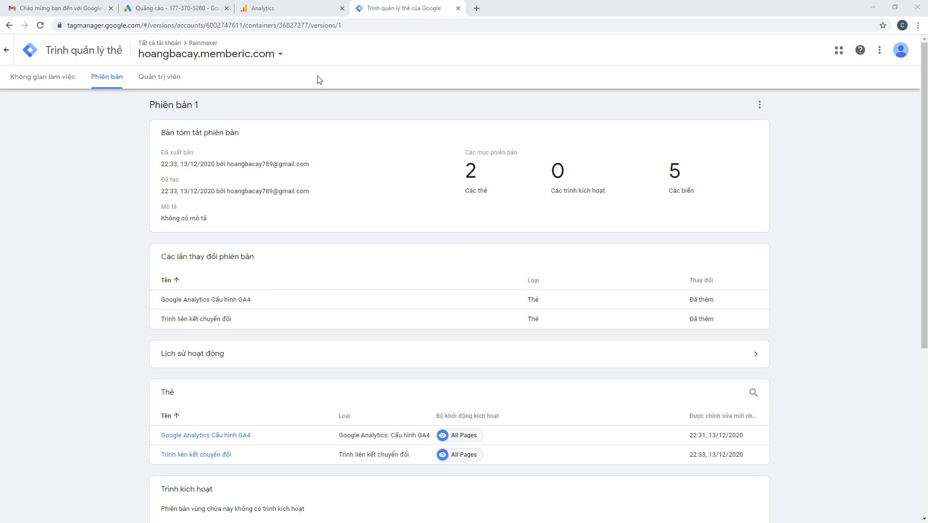
Close the web stream details and go to Google Ads links under Product Links
{"action": "left_click", "coordinate": [274, 5]}
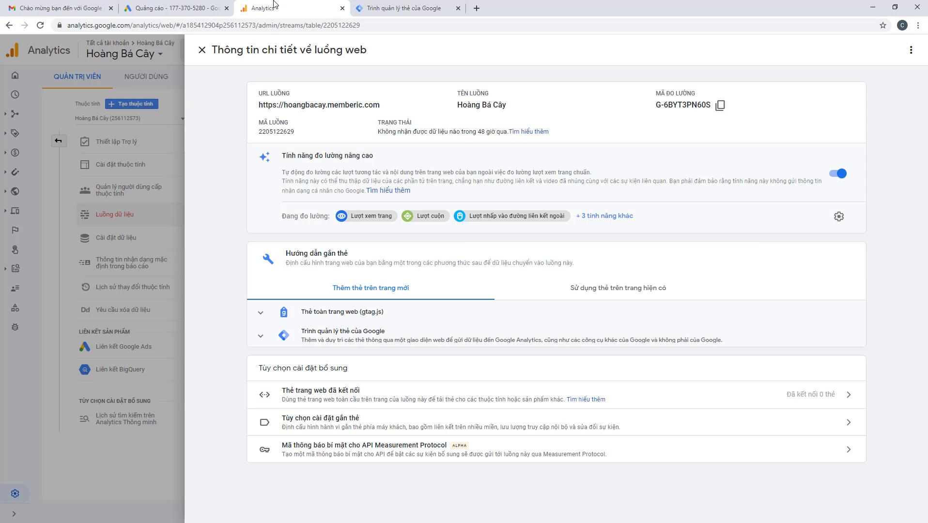
{"action": "left_click", "coordinate": [201, 50]}
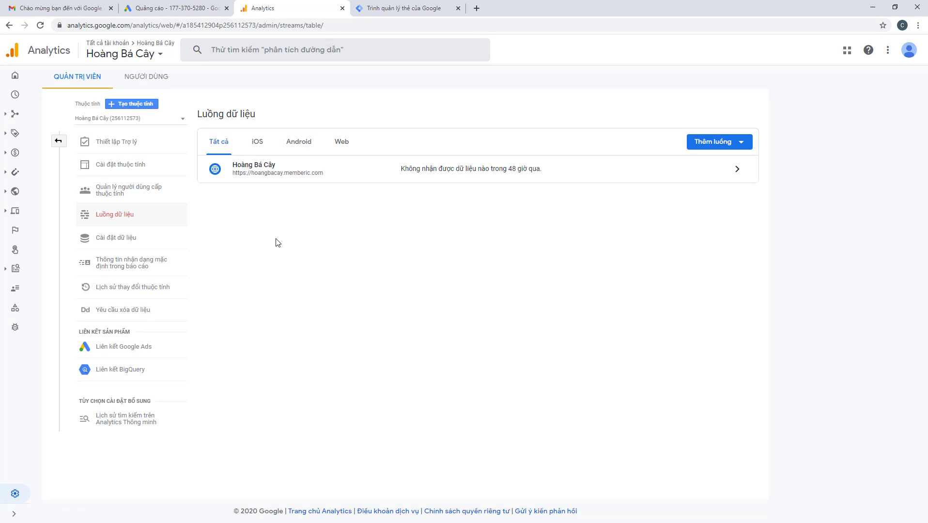
{"action": "left_click", "coordinate": [115, 350]}
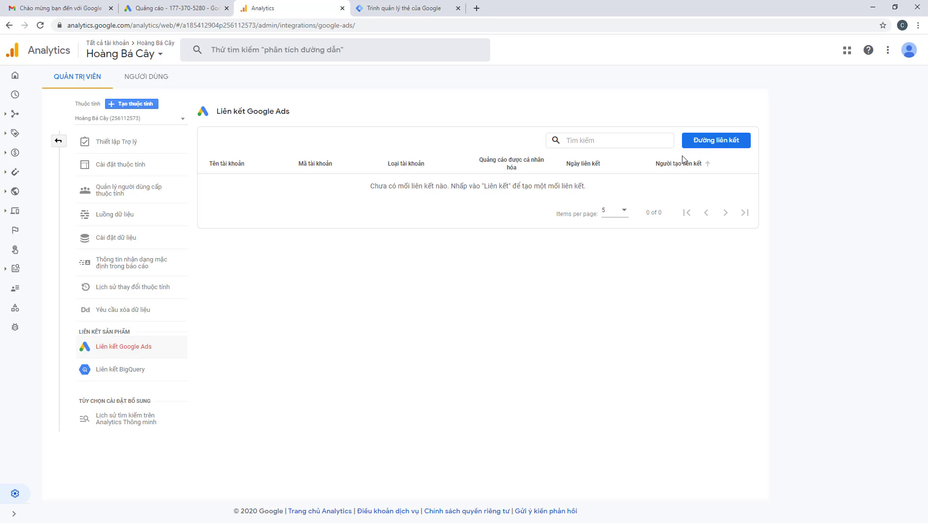
Start a new Google Ads link and choose the managed Google Ads account
{"action": "left_click", "coordinate": [702, 144]}
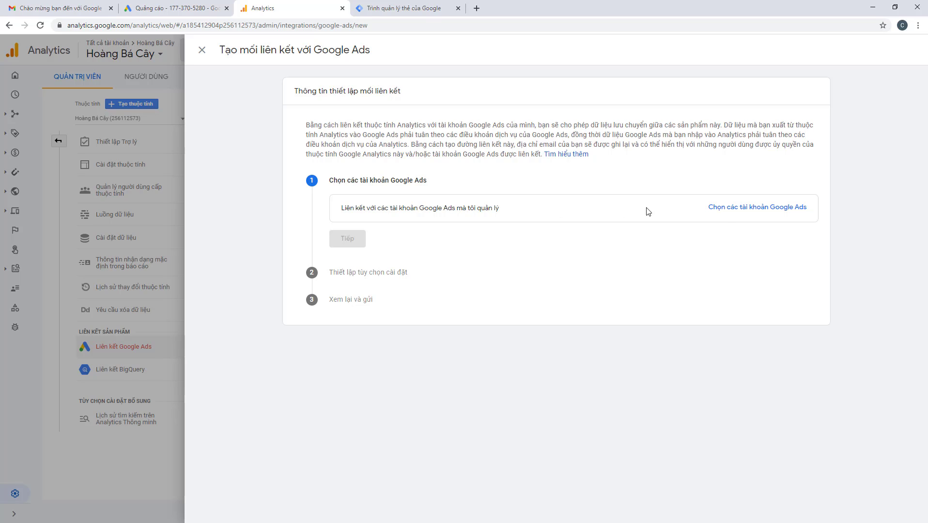
{"action": "left_click", "coordinate": [725, 211]}
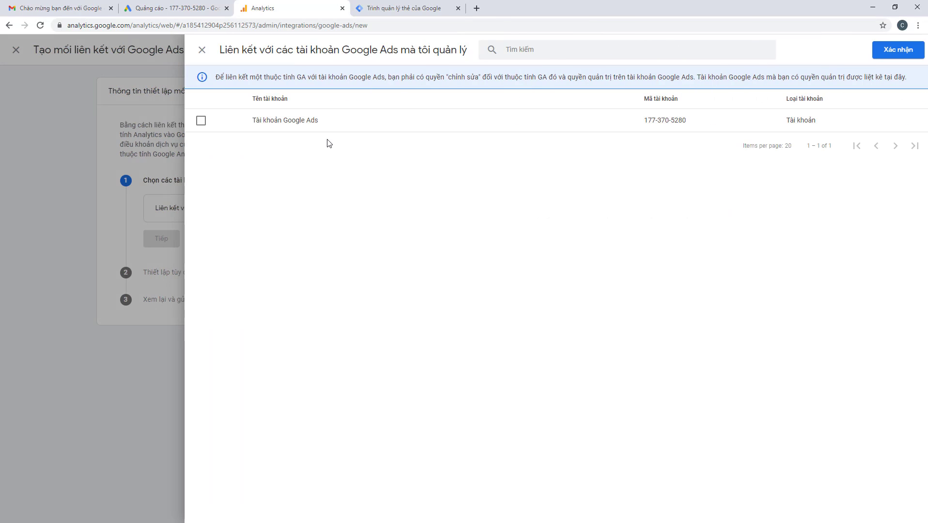
{"action": "left_click", "coordinate": [200, 123]}
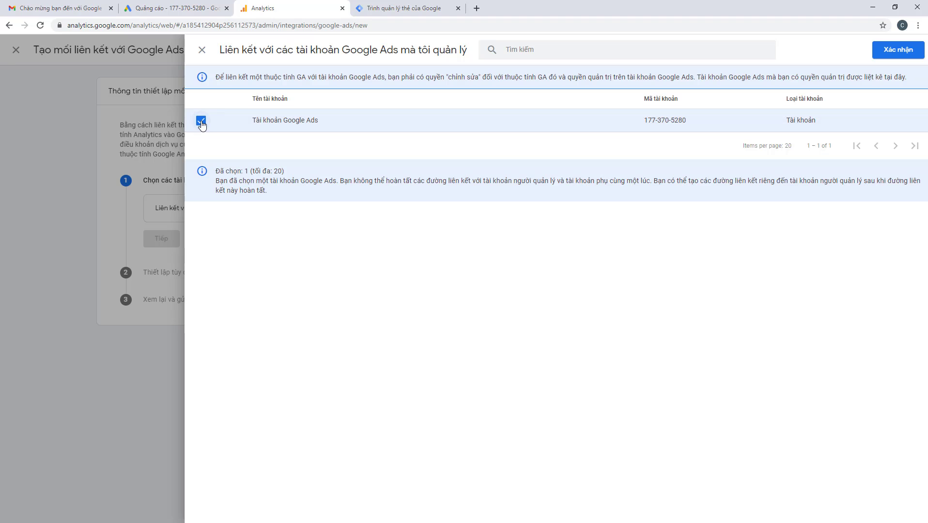
{"action": "left_click", "coordinate": [896, 54]}
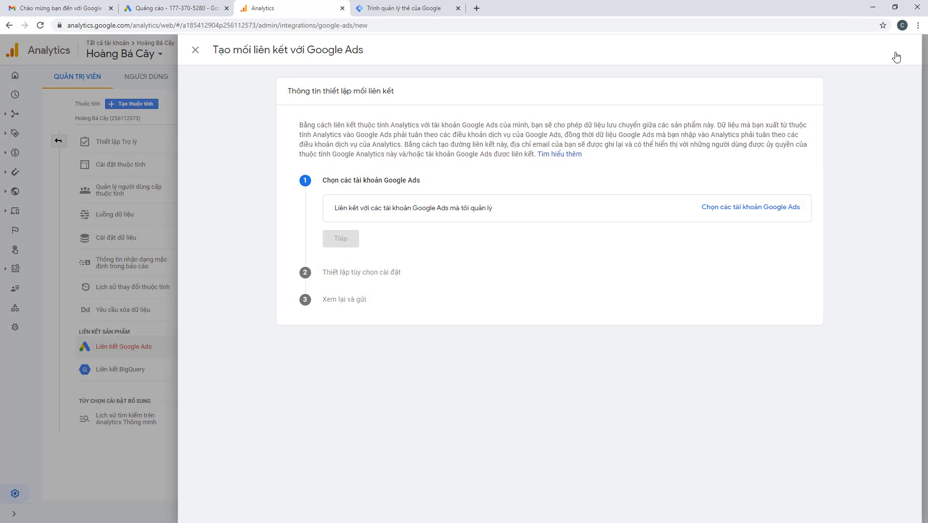
{"action": "left_click", "coordinate": [350, 265]}
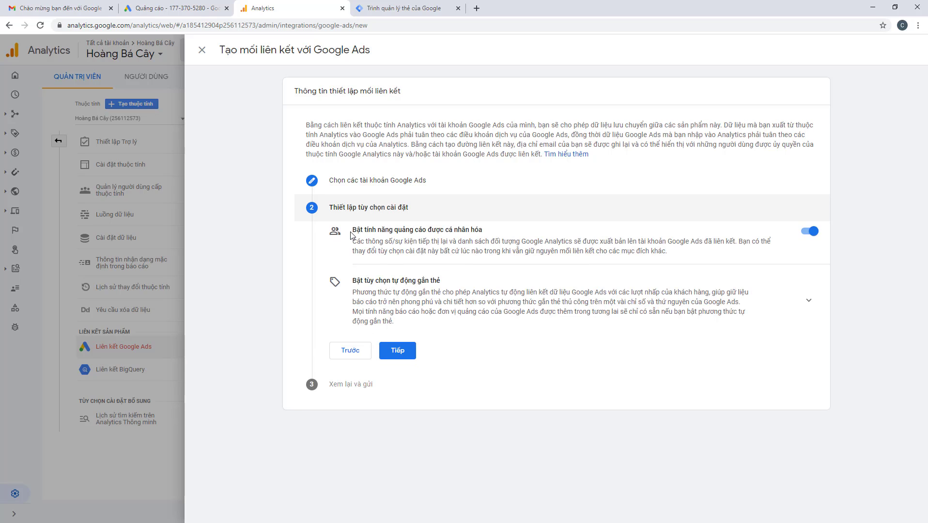
Keep personalised advertising enabled, review the auto-tagging settings, and submit the link
{"action": "left_click_drag", "start_coordinate": [378, 229], "coordinate": [482, 230]}
{"action": "double_click", "coordinate": [477, 229]}
{"action": "left_click", "coordinate": [393, 251]}
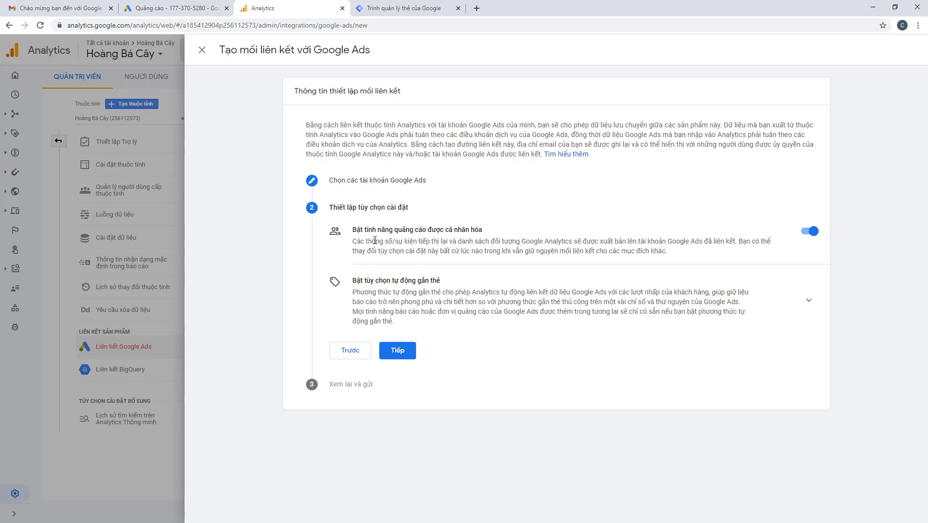
{"action": "left_click_drag", "start_coordinate": [352, 237], "coordinate": [687, 257]}
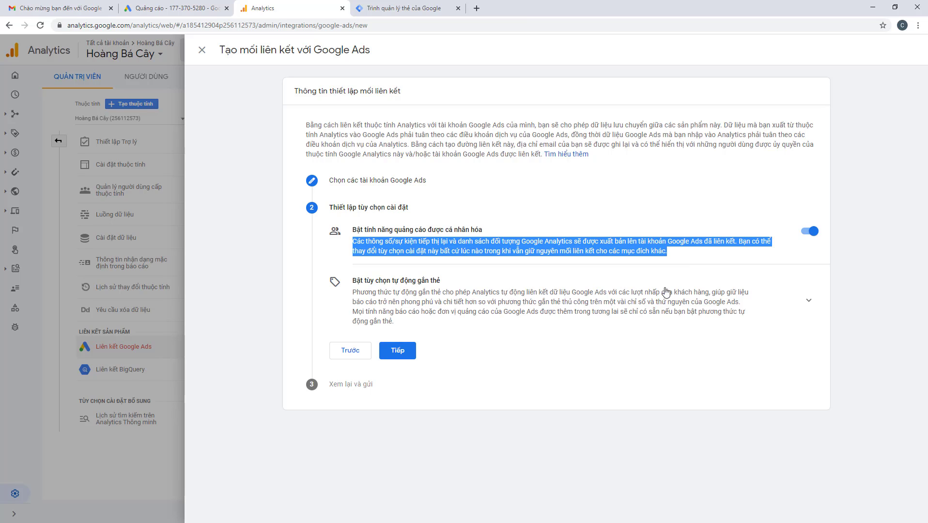
{"action": "left_click", "coordinate": [530, 305]}
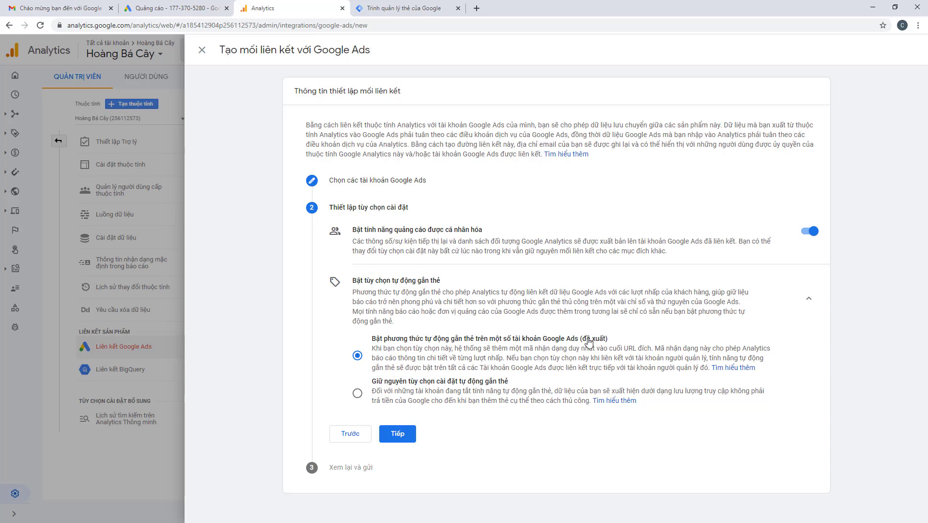
{"action": "left_click", "coordinate": [393, 434]}
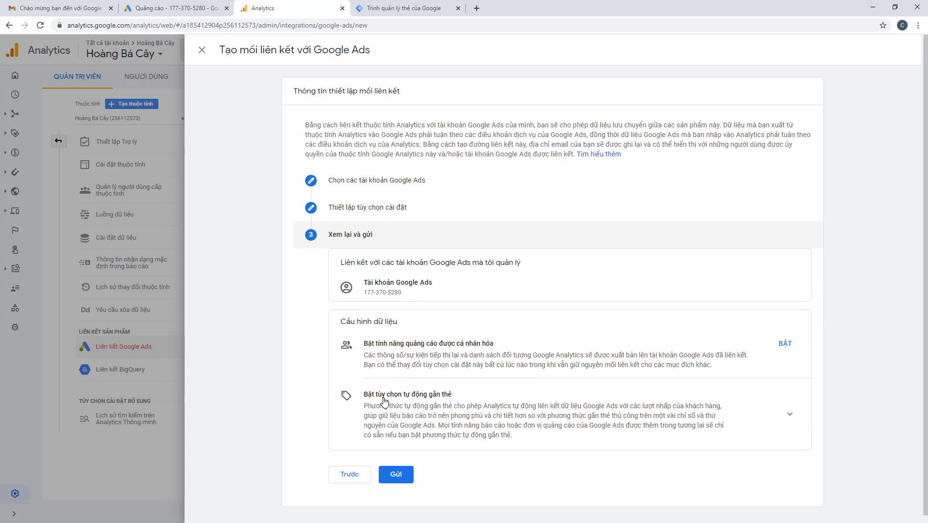
{"action": "left_click", "coordinate": [434, 409]}
{"action": "scroll", "coordinate": [434, 408], "scroll_direction": "down", "scroll_amount": 2}
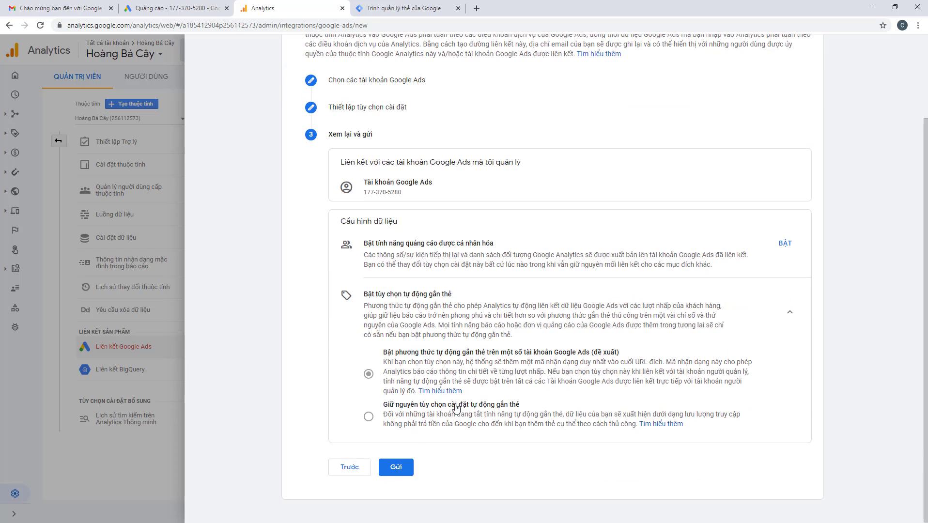
{"action": "left_click", "coordinate": [398, 466]}
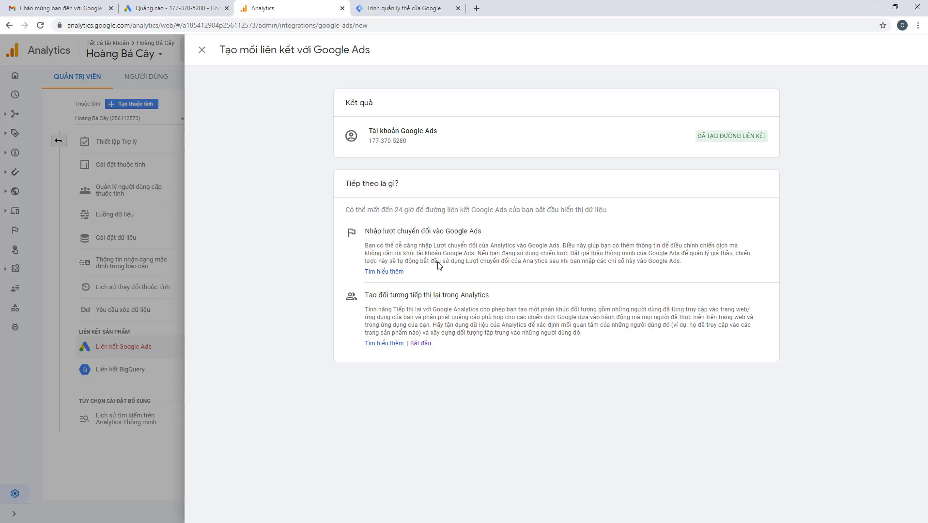
Inspect the new link's details, showing personalised ads Đã bật, then close the details panel
{"action": "left_click", "coordinate": [202, 50]}
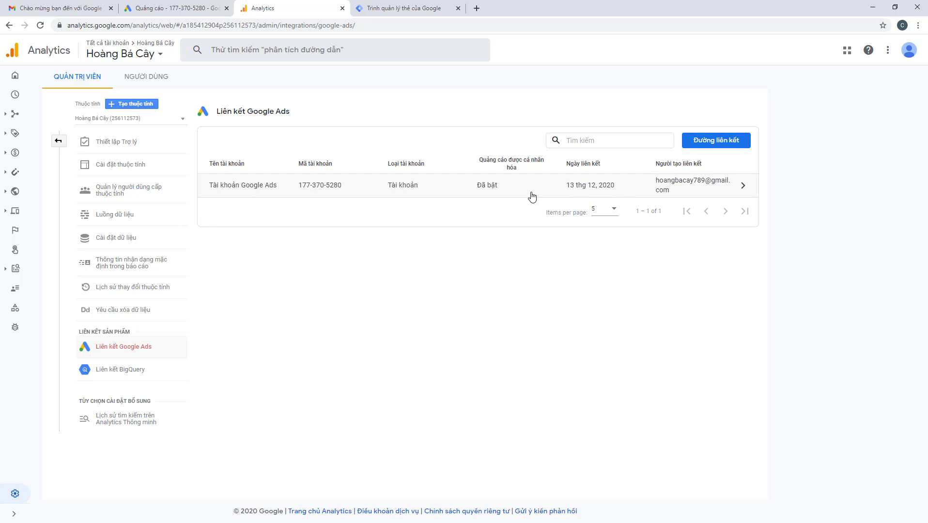
{"action": "left_click", "coordinate": [722, 186]}
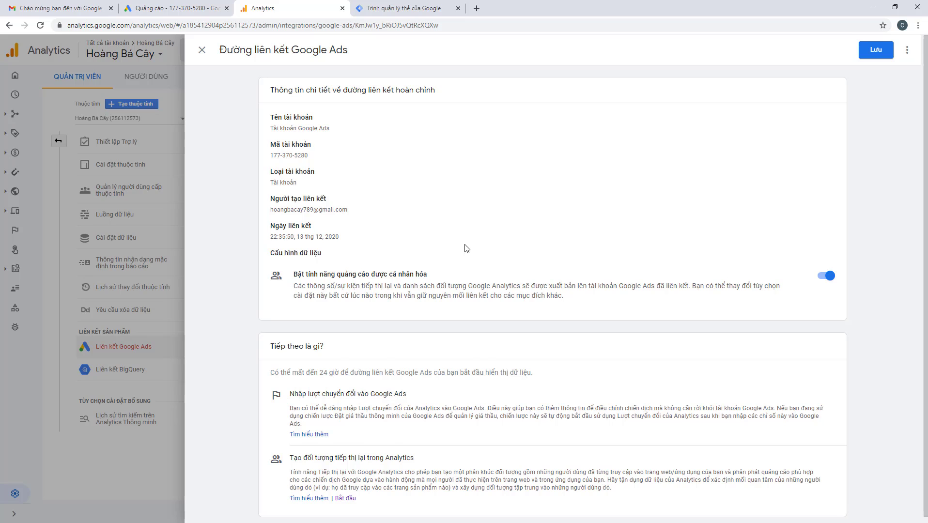
{"action": "scroll", "coordinate": [467, 250], "scroll_direction": "down", "scroll_amount": 1}
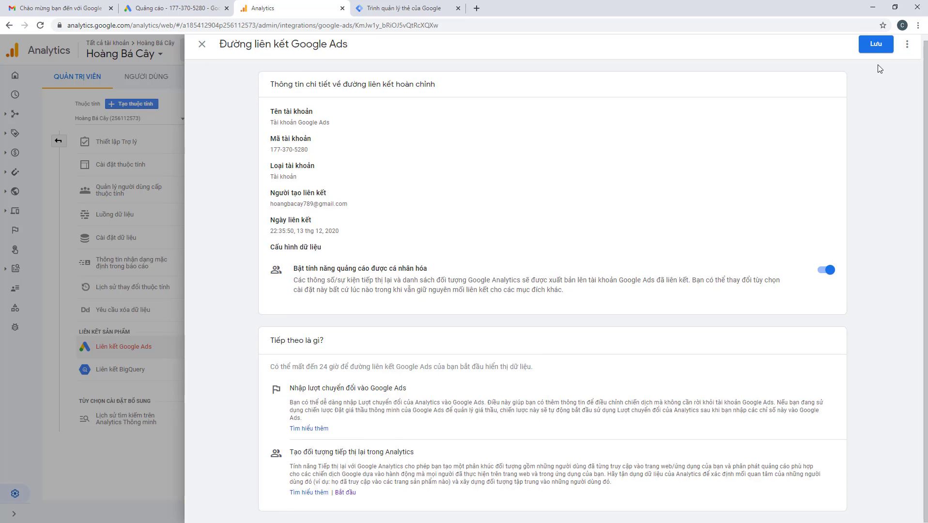
{"action": "left_click", "coordinate": [907, 44]}
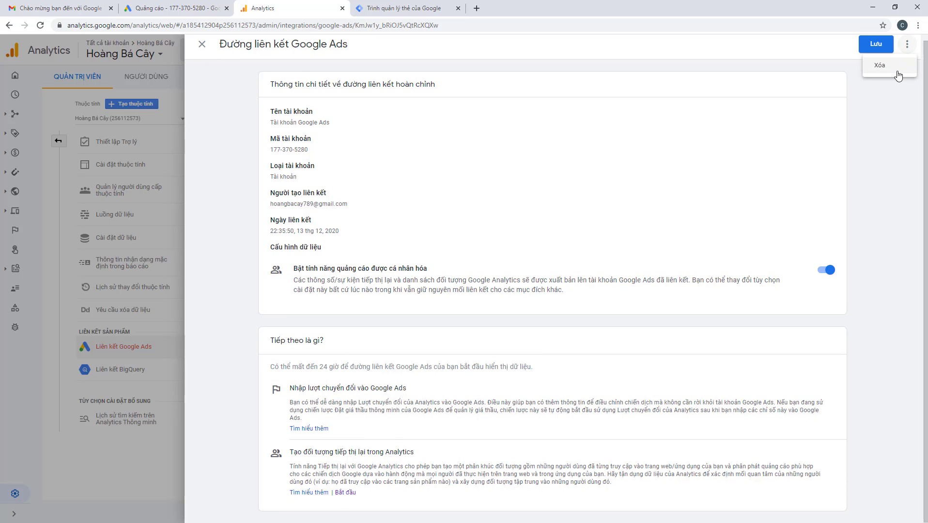
{"action": "left_click", "coordinate": [202, 44]}
{"action": "left_click", "coordinate": [202, 45]}
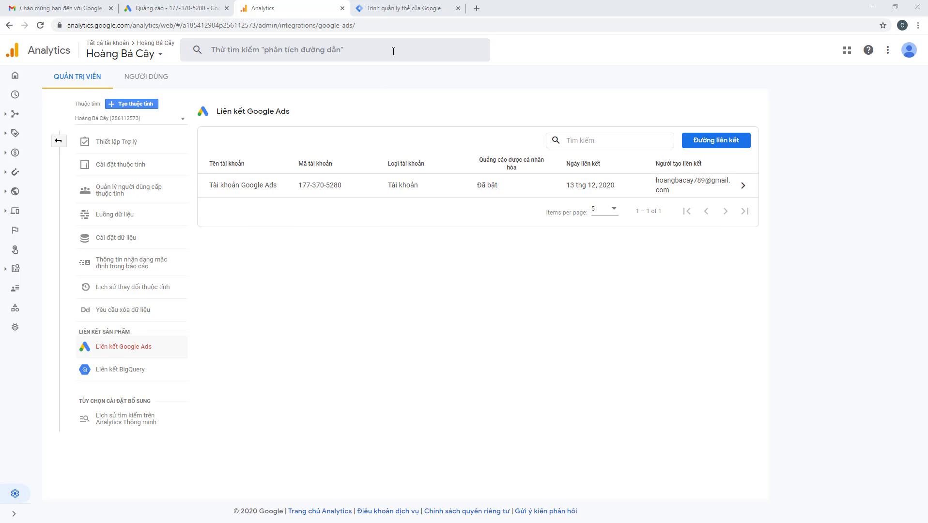
Show the Tag Manager container's install code snippets from its workspace overview
{"action": "left_click", "coordinate": [404, 9]}
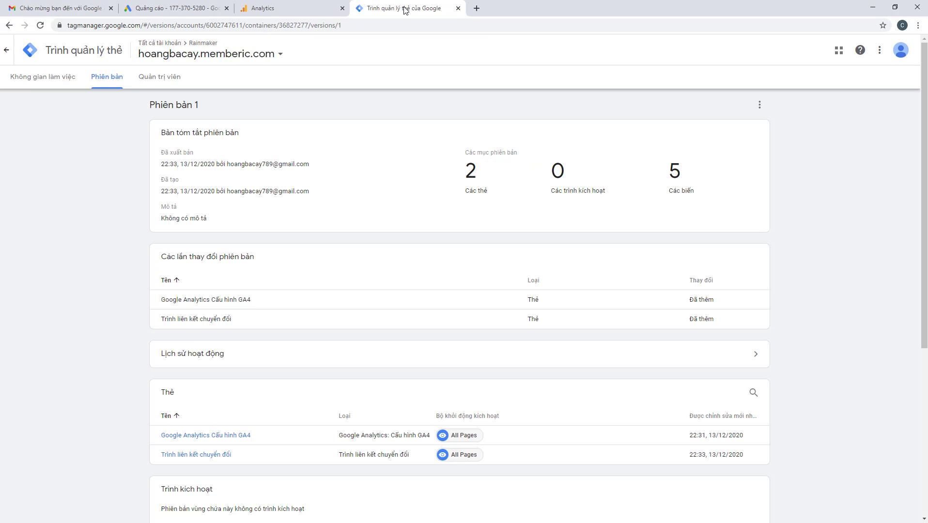
{"action": "left_click", "coordinate": [46, 80]}
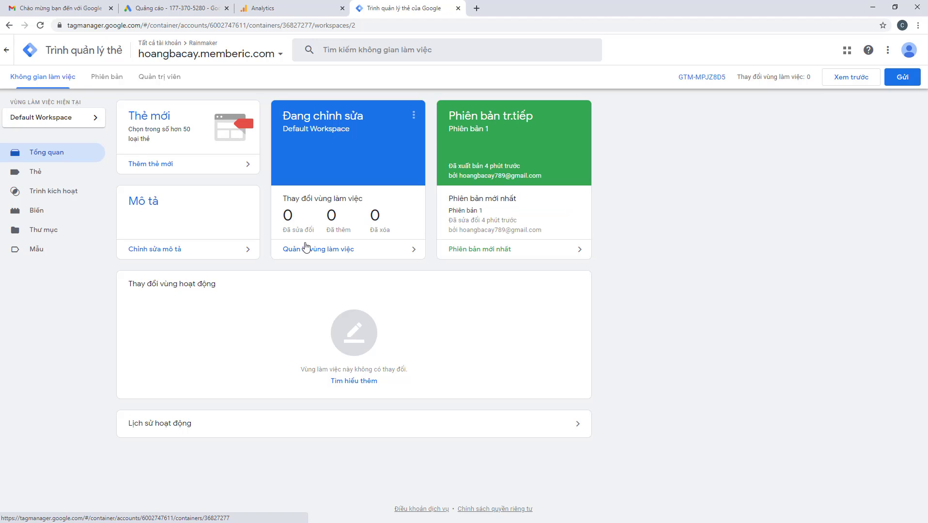
{"action": "left_click", "coordinate": [691, 79]}
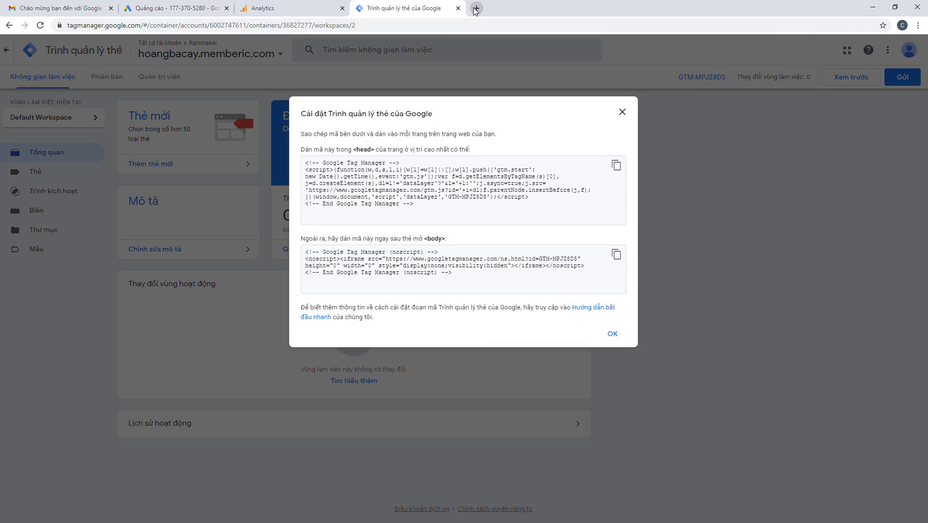
{"action": "left_click", "coordinate": [476, 9]}
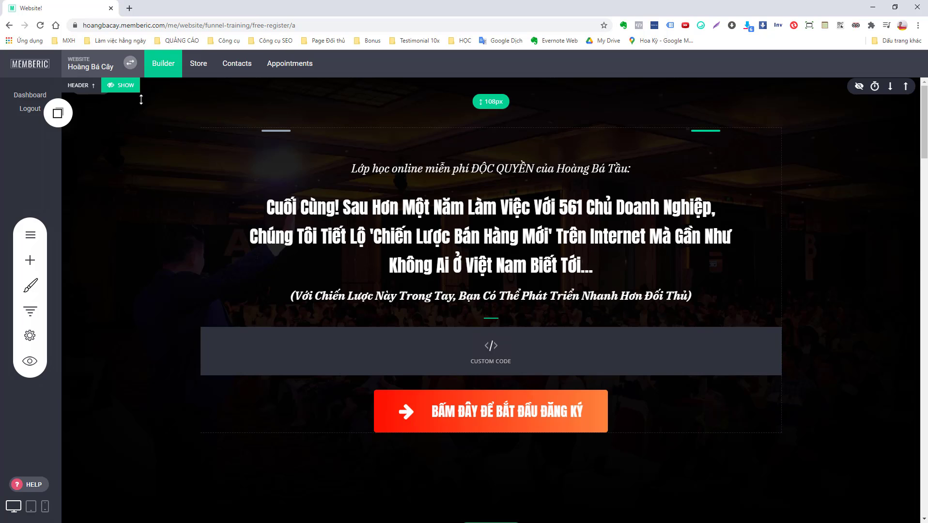
Open Memberic's site-wide custom head code and add blank lines after the existing snippets
{"action": "left_click", "coordinate": [131, 62]}
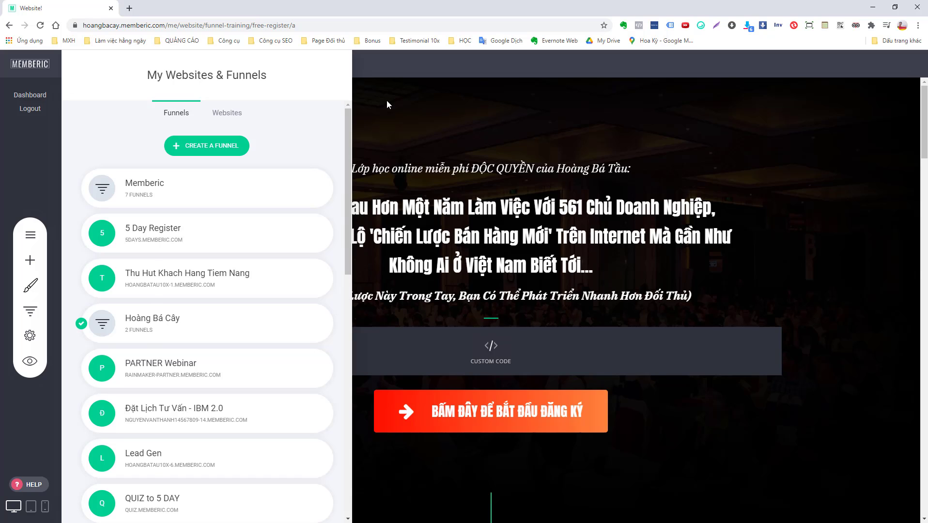
{"action": "left_click", "coordinate": [30, 335]}
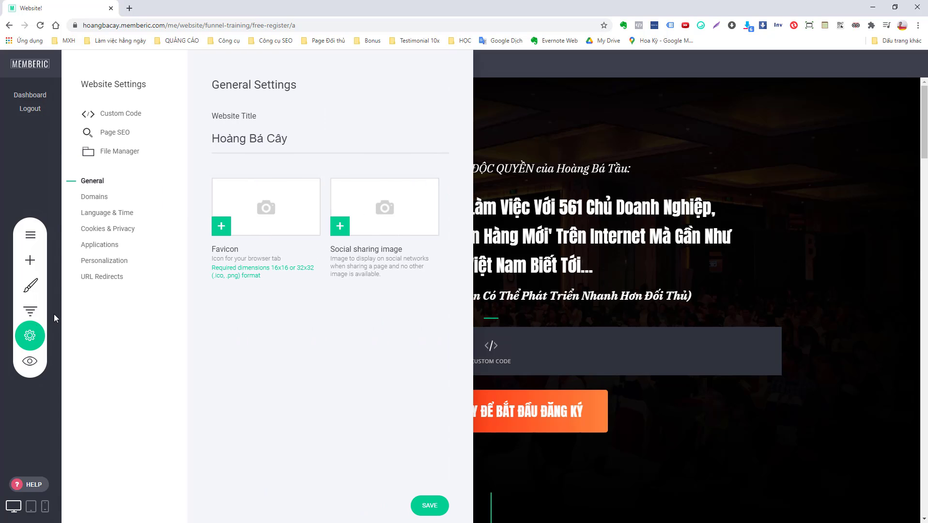
{"action": "left_click", "coordinate": [117, 117]}
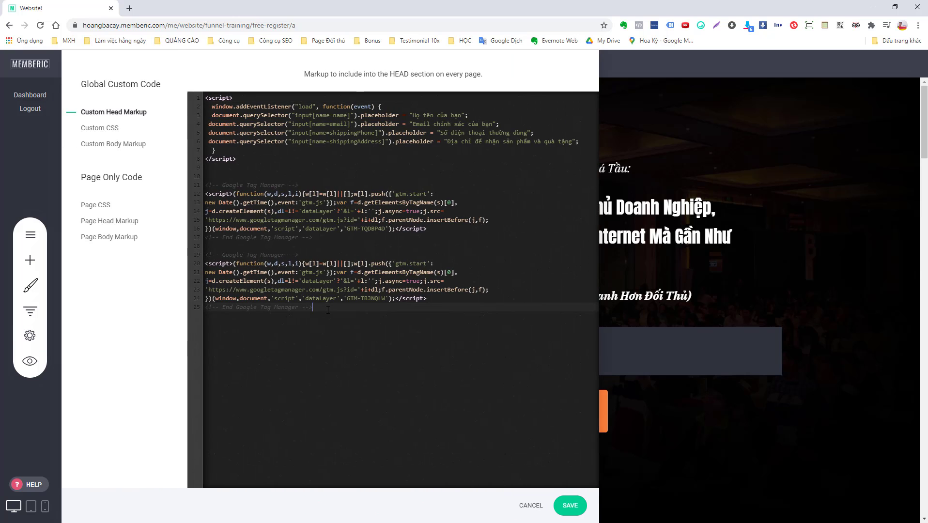
{"action": "key", "text": "Return"}
{"action": "key", "text": "Return"}
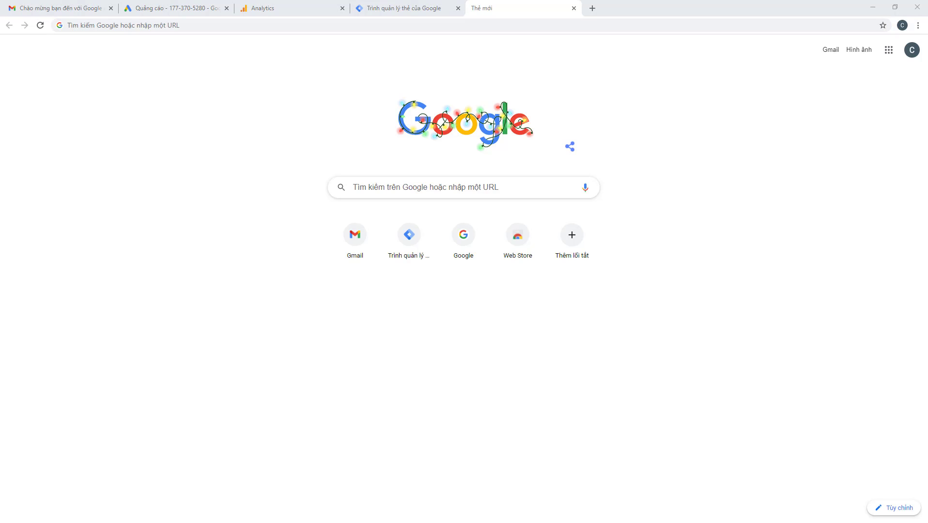
Paste GTM's head install snippet into the custom head markup and save it
{"action": "key", "text": "alt+Tab"}
{"action": "key", "text": "alt+Tab"}
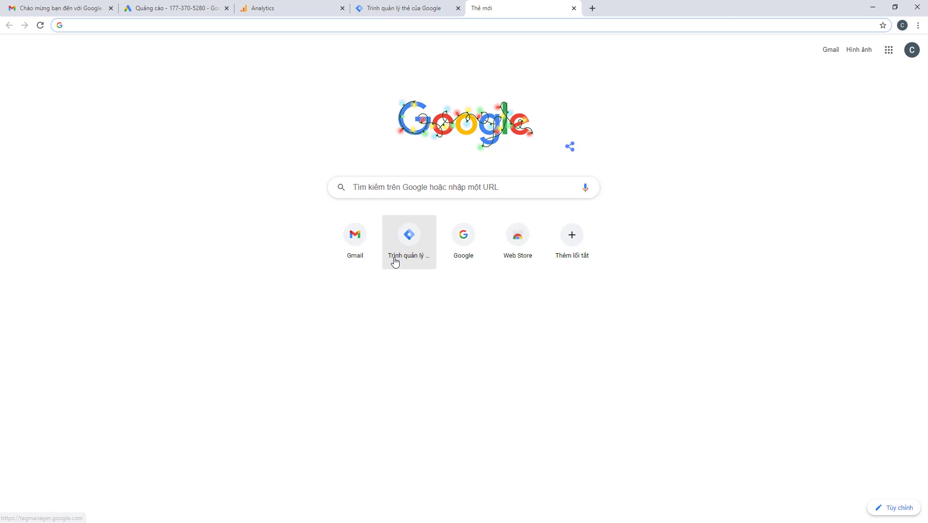
{"action": "key", "text": "ctrl+shift+Tab"}
{"action": "left_click", "coordinate": [616, 167]}
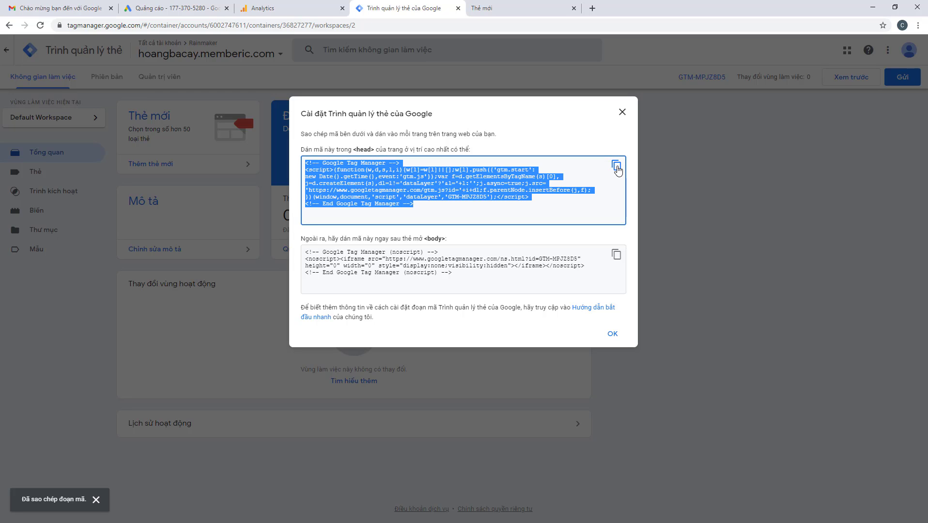
{"action": "key", "text": "alt+Tab"}
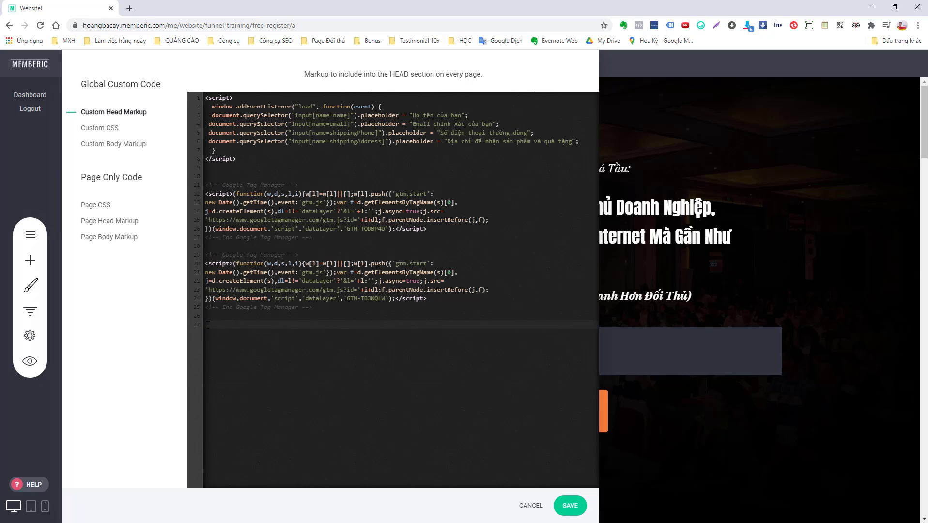
{"action": "key", "text": "ctrl+v"}
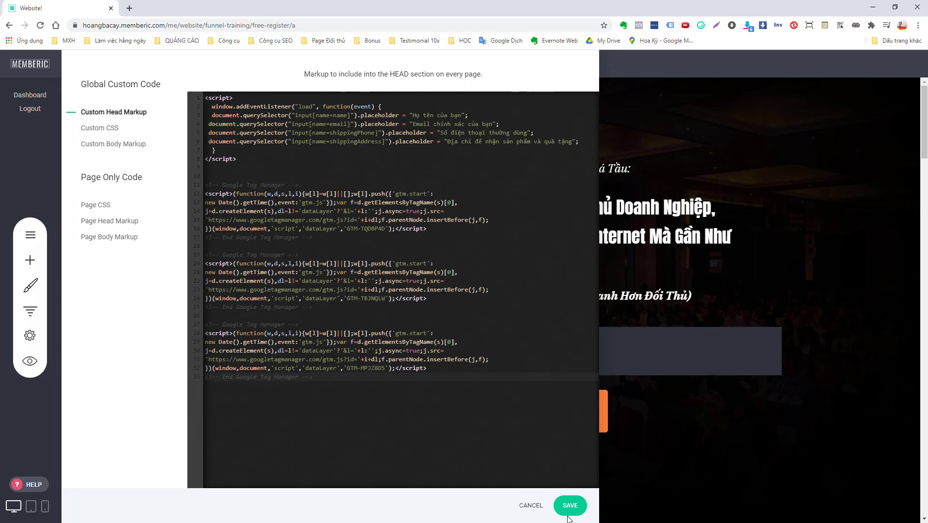
{"action": "left_click", "coordinate": [569, 507]}
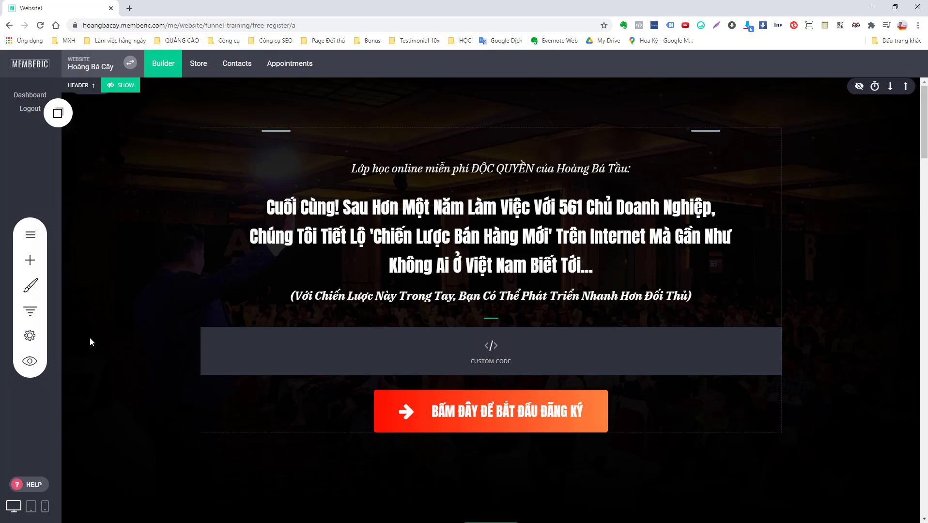
Open the Custom Body Markup in Memberic's global custom code settings
{"action": "left_click", "coordinate": [30, 335]}
{"action": "left_click", "coordinate": [122, 114]}
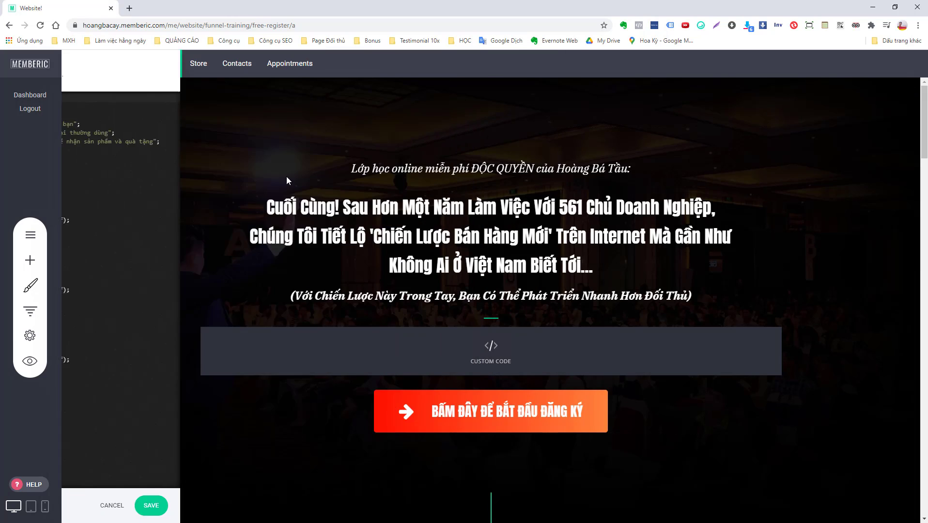
{"action": "left_click", "coordinate": [123, 145]}
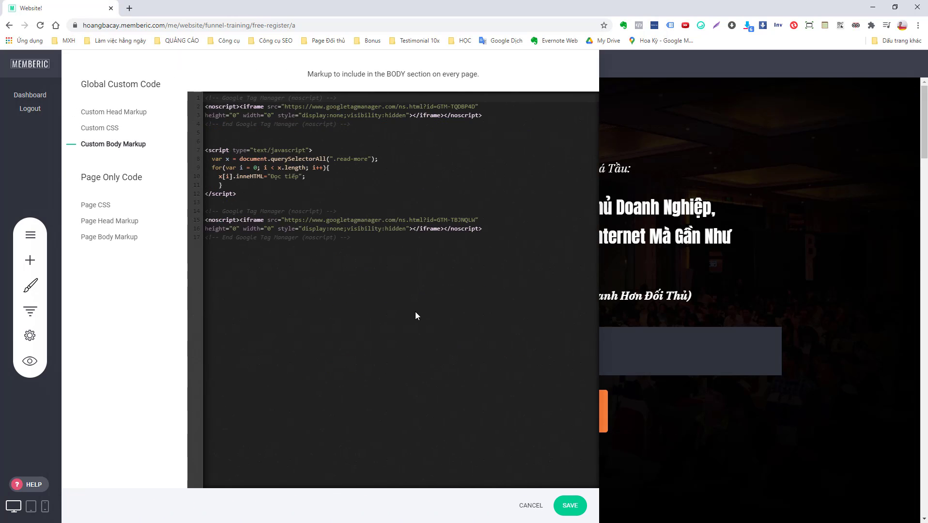
Append GTM's GTM-MPJZ8D5 noscript body snippet to the body markup and save
{"action": "key", "text": "alt+Tab"}
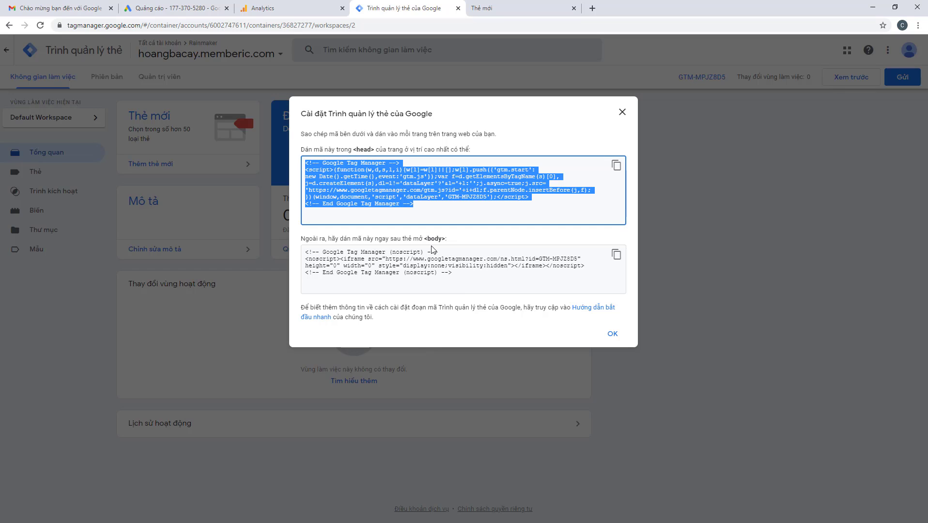
{"action": "left_click", "coordinate": [616, 255]}
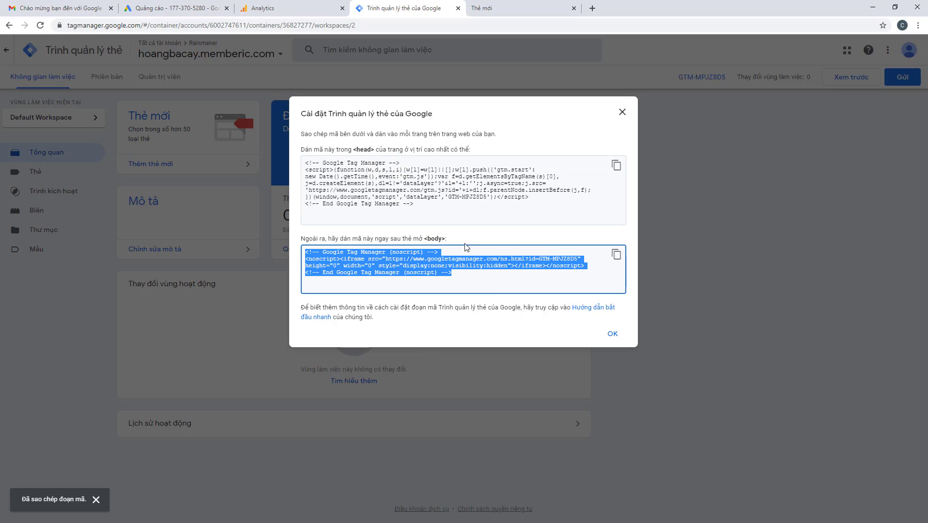
{"action": "left_click", "coordinate": [621, 256]}
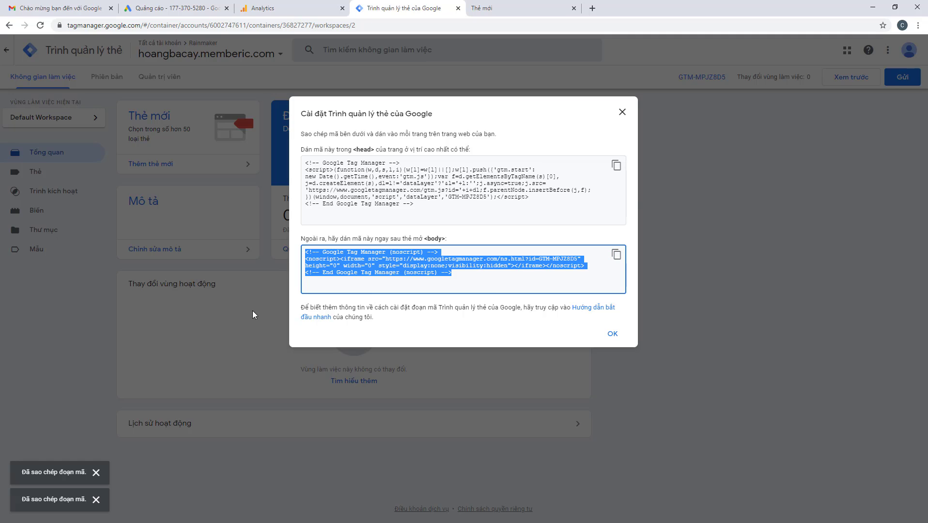
{"action": "key", "text": "alt+Tab"}
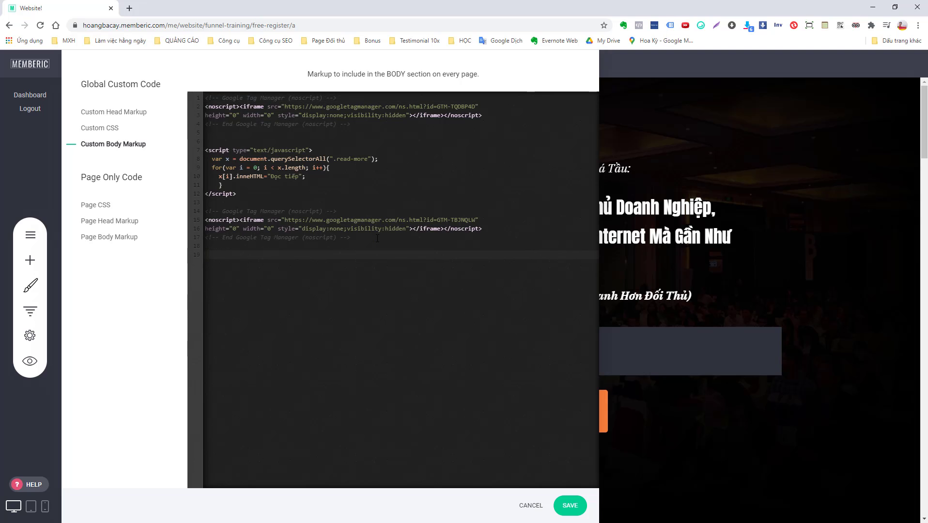
{"action": "key", "text": "ctrl+v"}
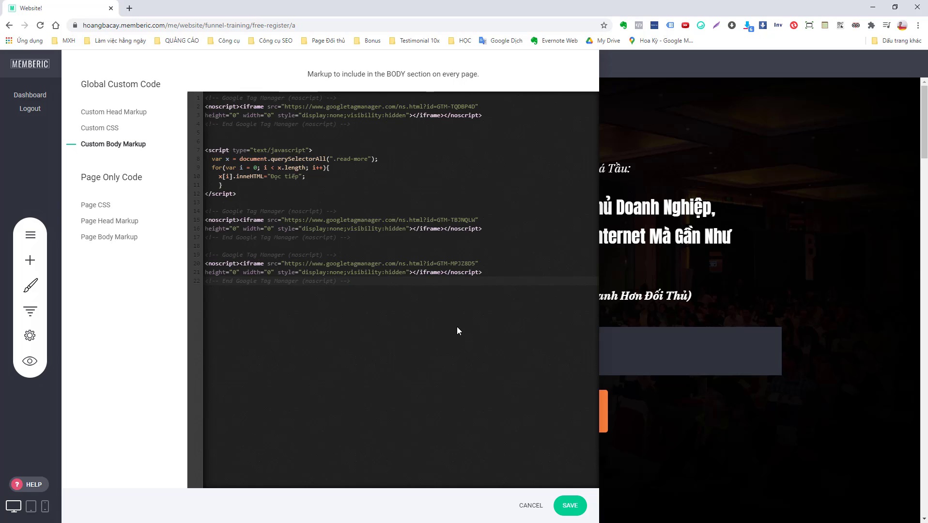
{"action": "left_click", "coordinate": [563, 504]}
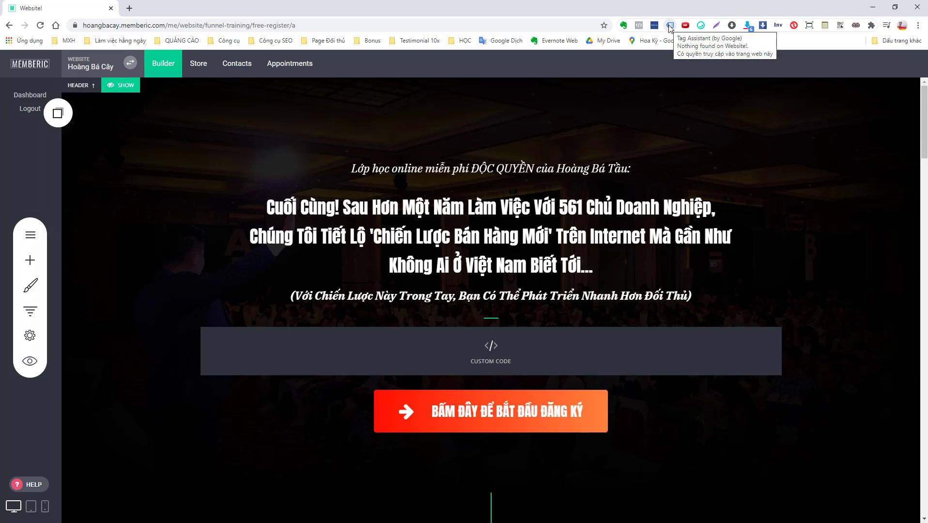
Open the Chrome Web Store in a new tab
{"action": "left_click", "coordinate": [130, 8]}
{"action": "left_click", "coordinate": [28, 42]}
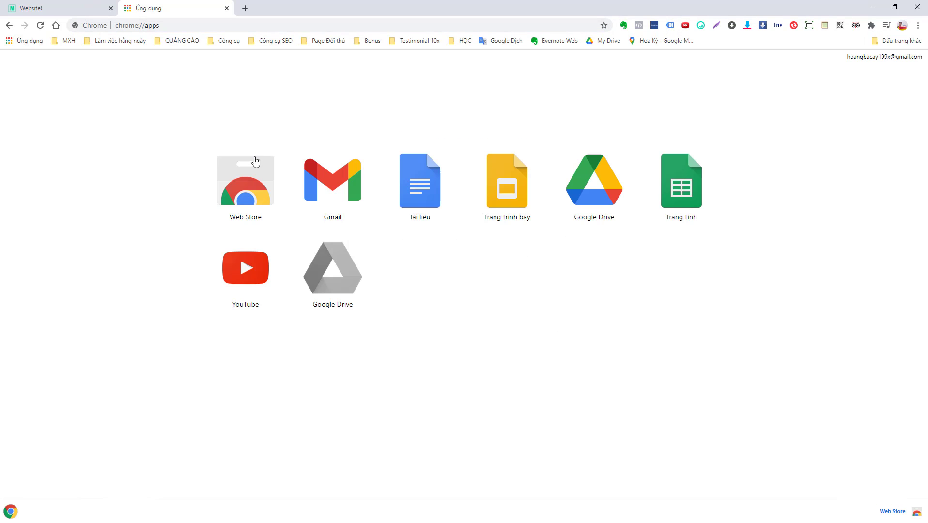
{"action": "left_click", "coordinate": [252, 194]}
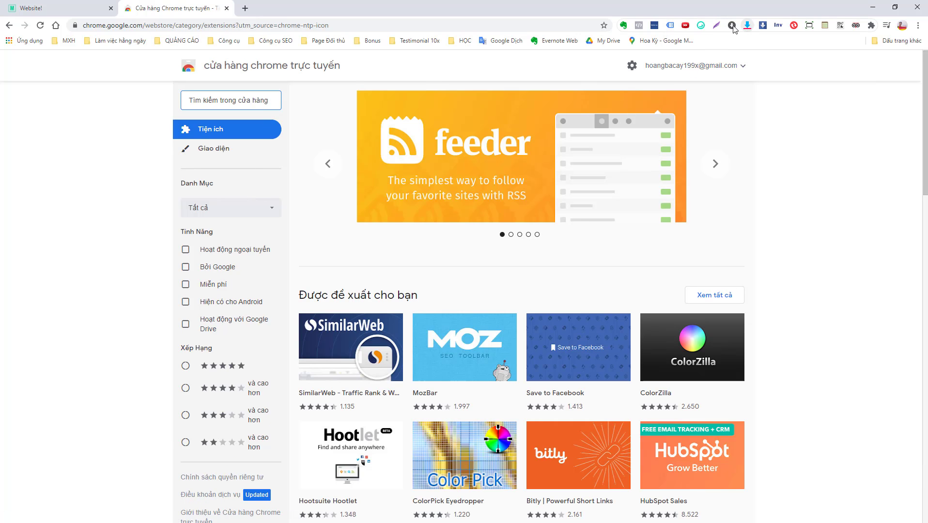
{"action": "left_click", "coordinate": [670, 27]}
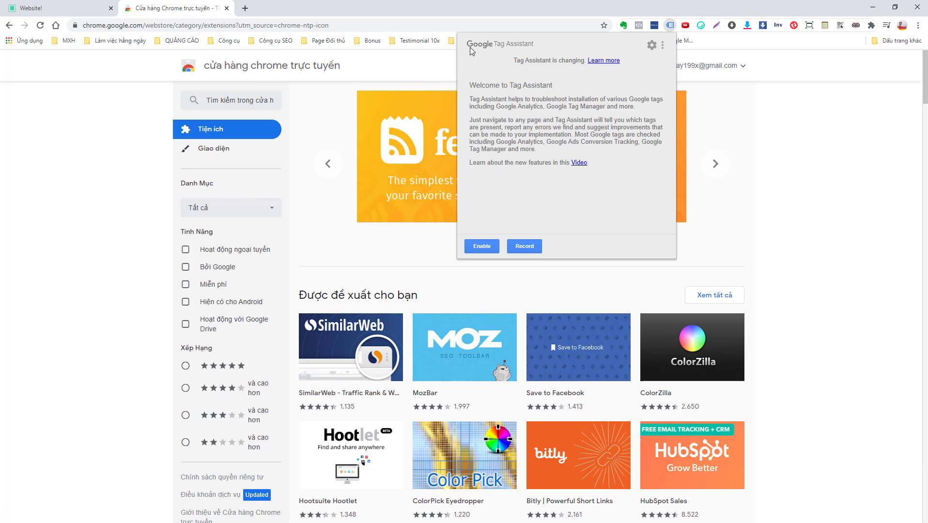
Search the store for 'google tag assistant' and open the Tag Assistant (by Google) listing
{"action": "left_click", "coordinate": [232, 99]}
{"action": "type", "text": "goo"}
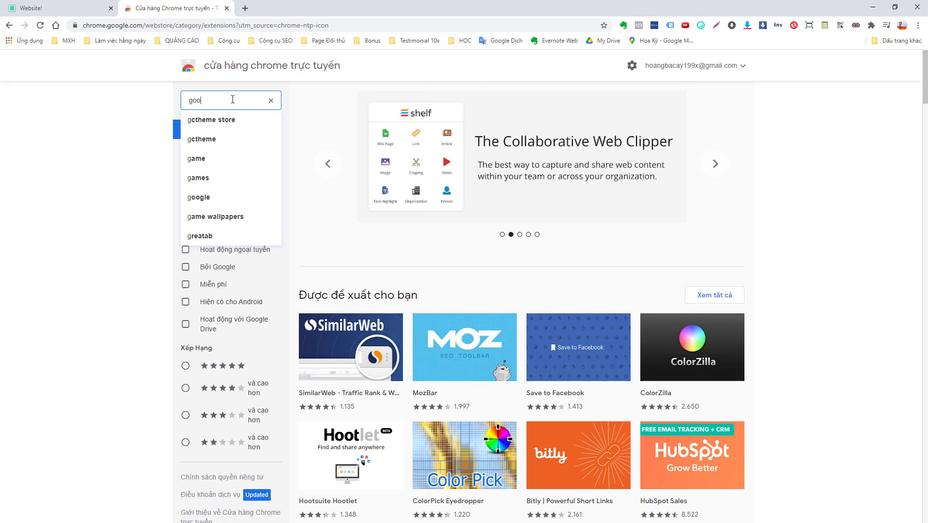
{"action": "type", "text": "gle as"}
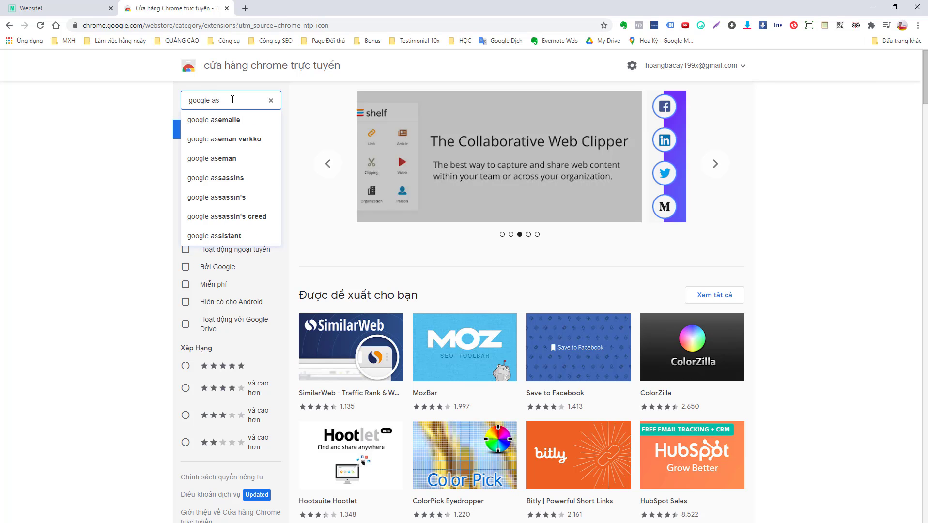
{"action": "type", "text": "s"}
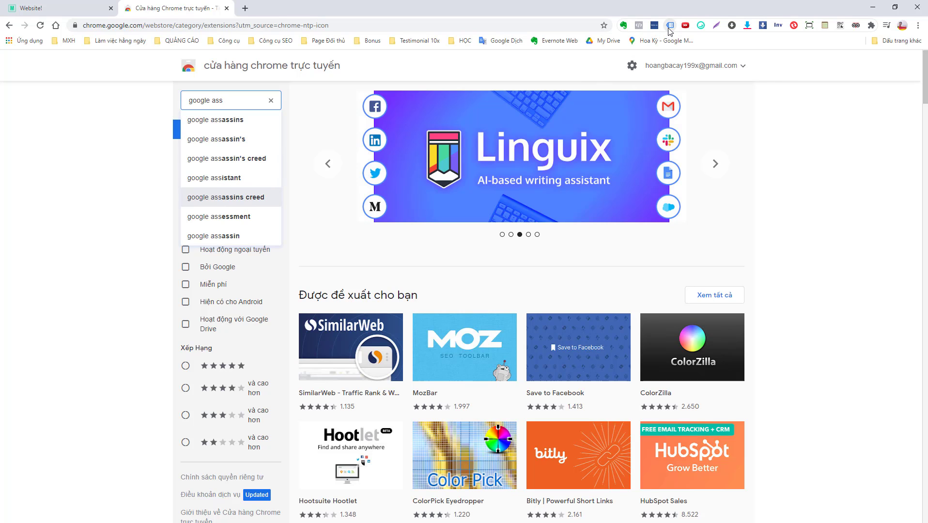
{"action": "left_click", "coordinate": [670, 29]}
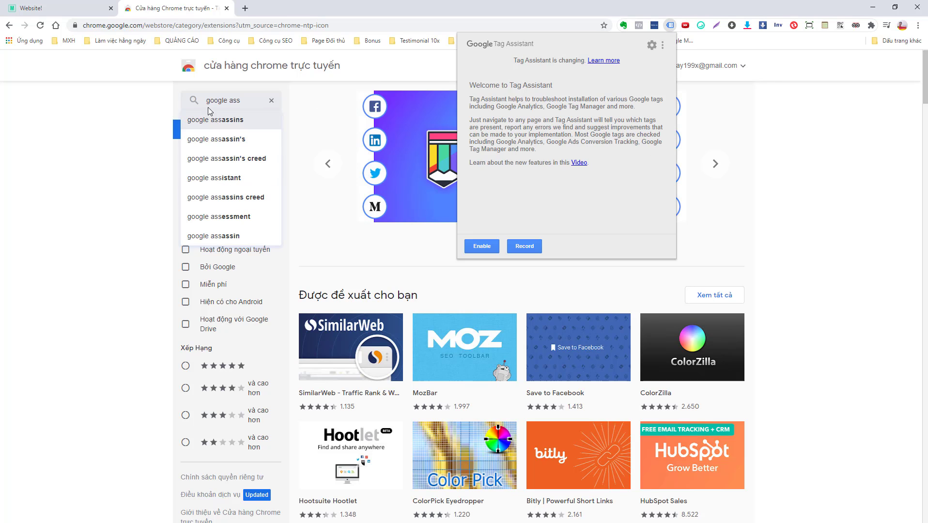
{"action": "left_click", "coordinate": [230, 101]}
{"action": "key", "text": "BackSpace"}
{"action": "key", "text": "BackSpace"}
{"action": "key", "text": "BackSpace"}
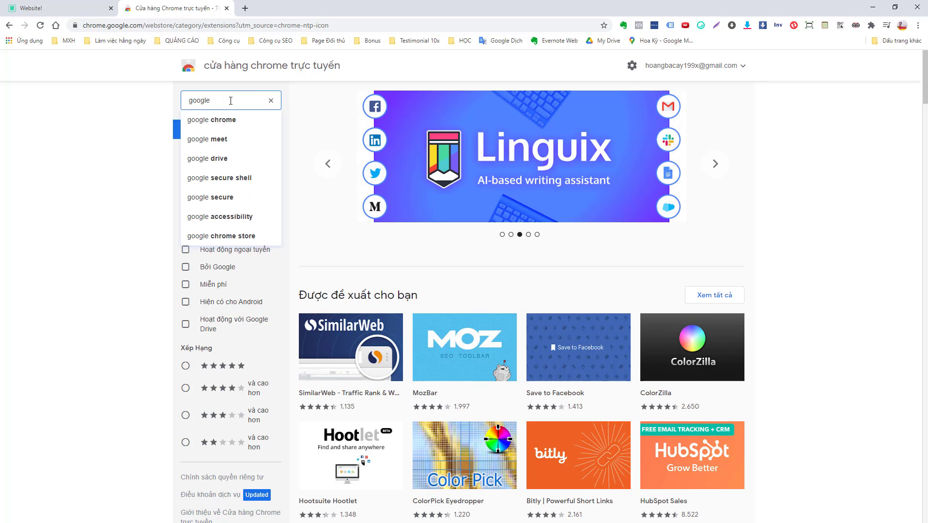
{"action": "type", "text": "tag"}
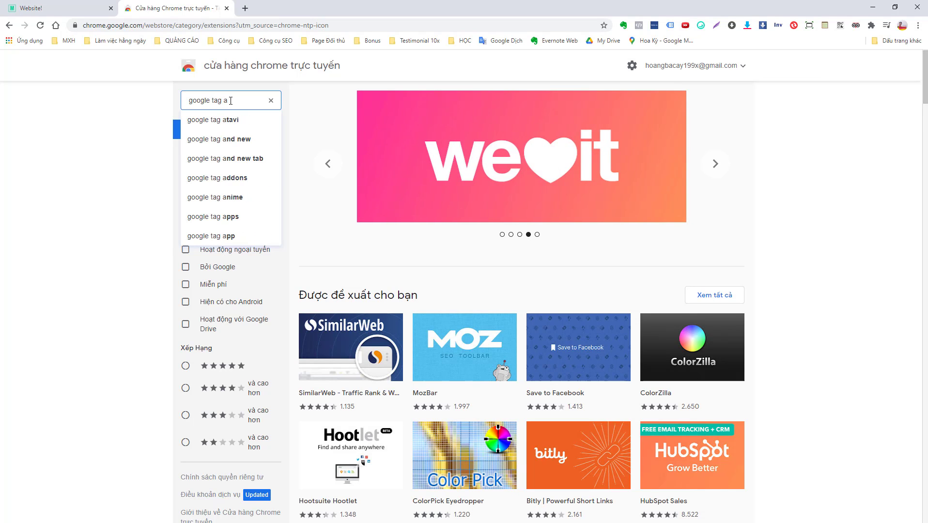
{"action": "type", "text": " as"}
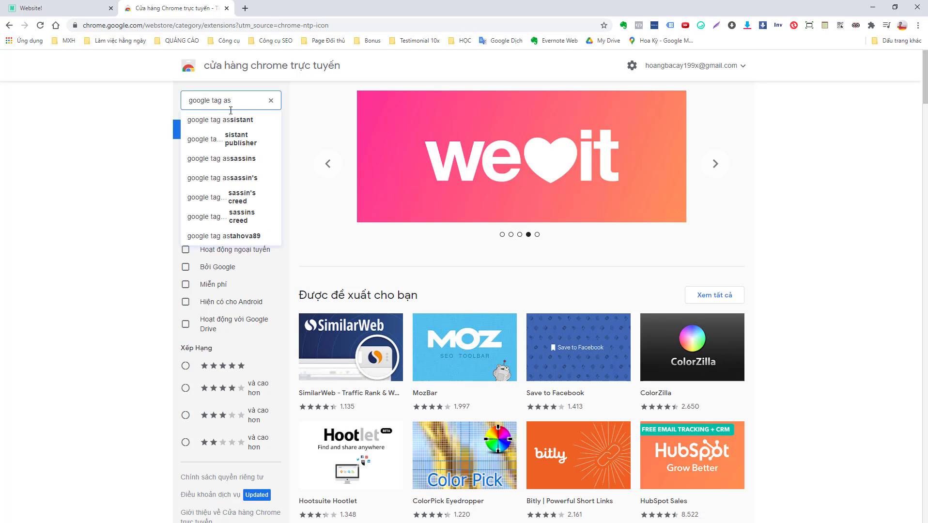
{"action": "left_click", "coordinate": [230, 119]}
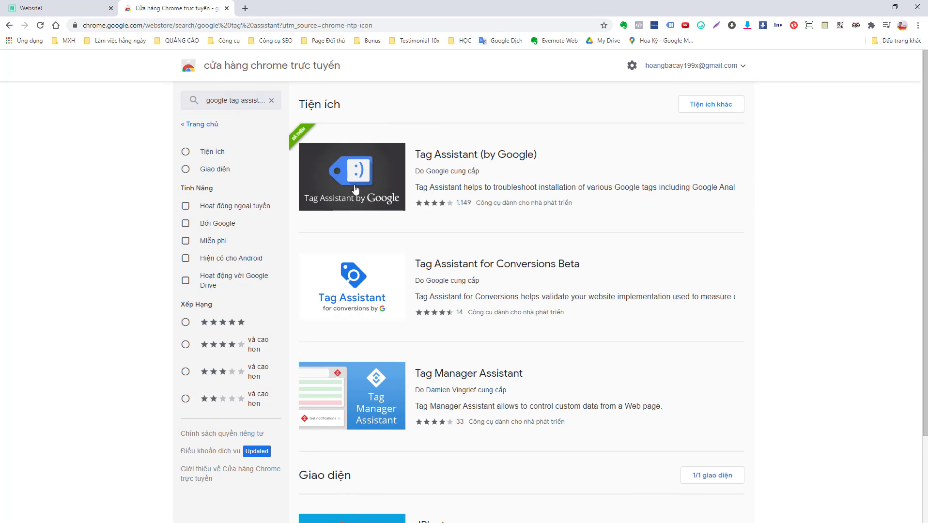
{"action": "left_click", "coordinate": [355, 189]}
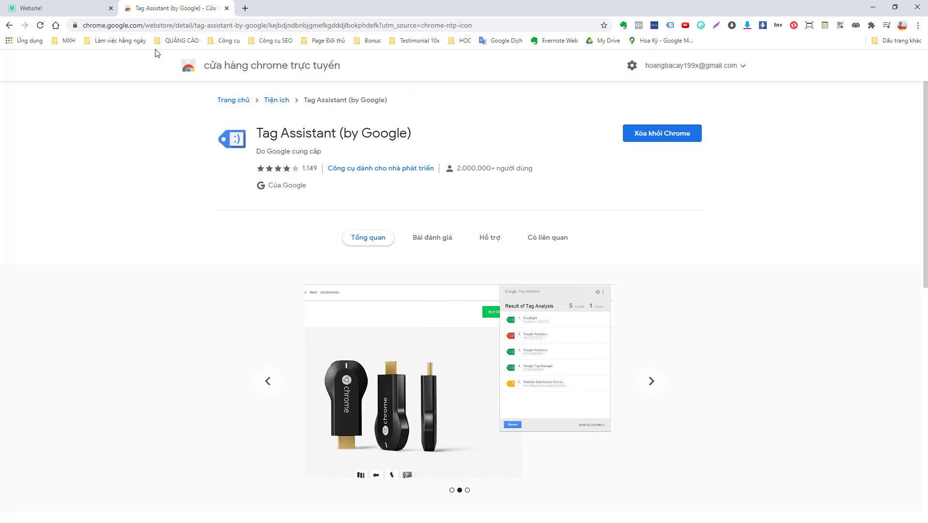
{"action": "left_click", "coordinate": [65, 8]}
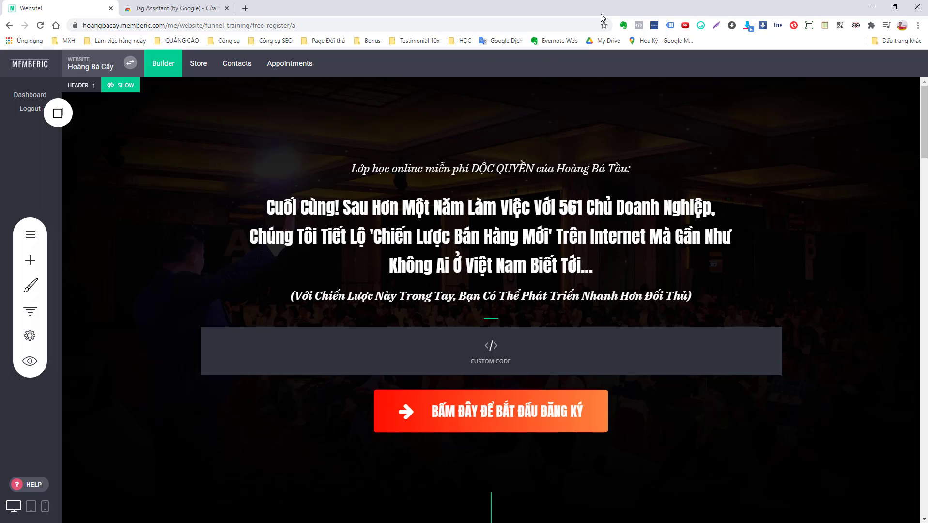
Open the free-register page in a new tab with the preview query string removed
{"action": "left_click", "coordinate": [670, 25]}
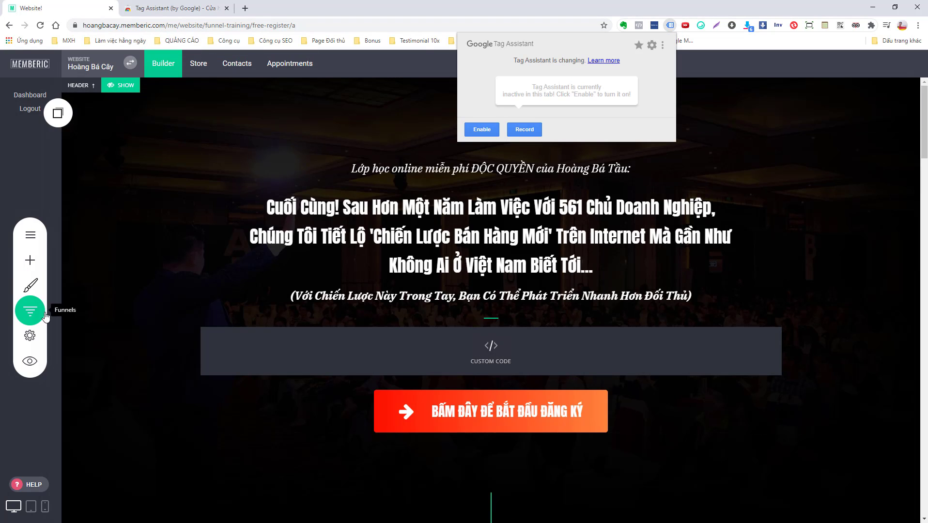
{"action": "left_click", "coordinate": [30, 361]}
{"action": "left_click", "coordinate": [424, 71]}
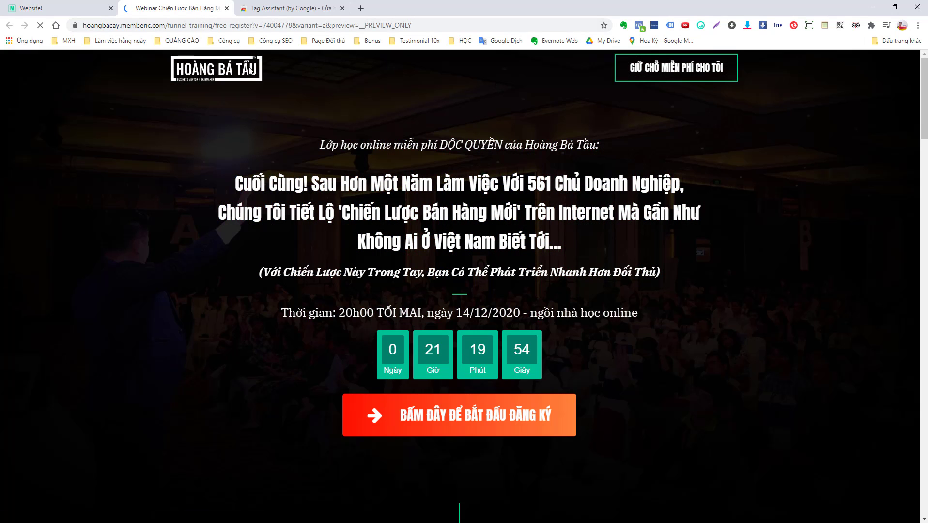
{"action": "left_click_drag", "start_coordinate": [253, 25], "coordinate": [526, 28]}
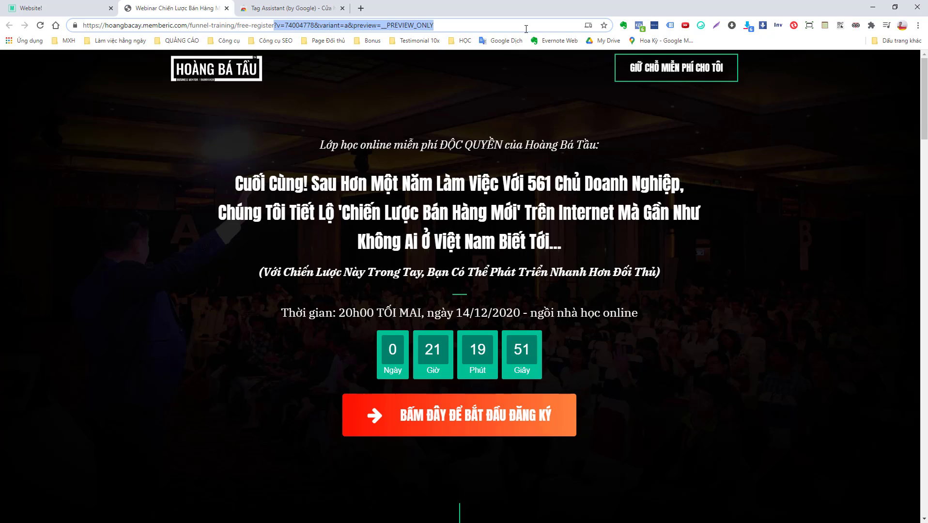
{"action": "key", "text": "BackSpace"}
{"action": "key", "text": "Return"}
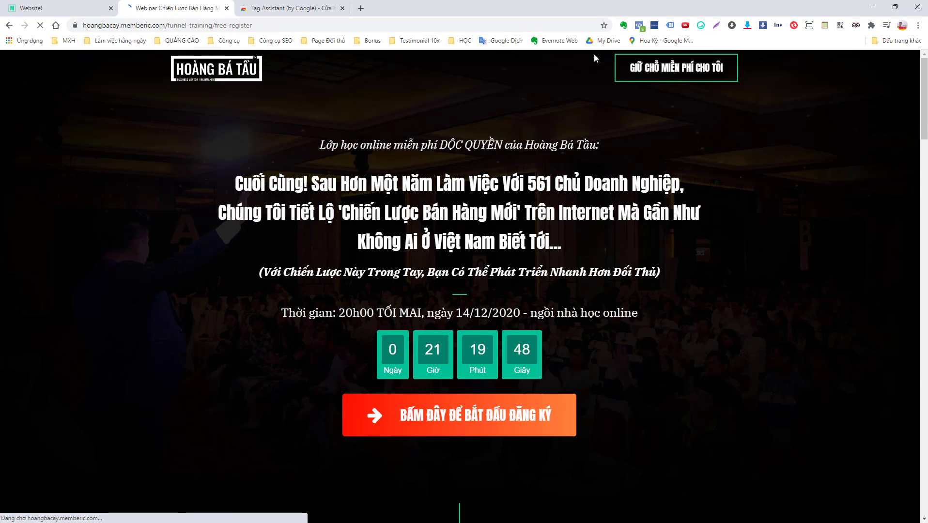
Enable Tag Assistant on the live page and start recording
{"action": "left_click", "coordinate": [670, 25]}
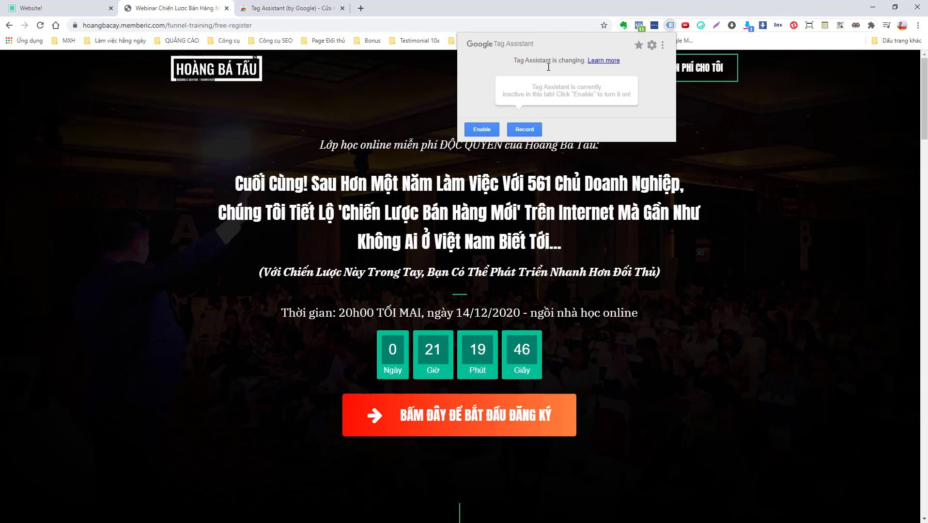
{"action": "left_click", "coordinate": [483, 130]}
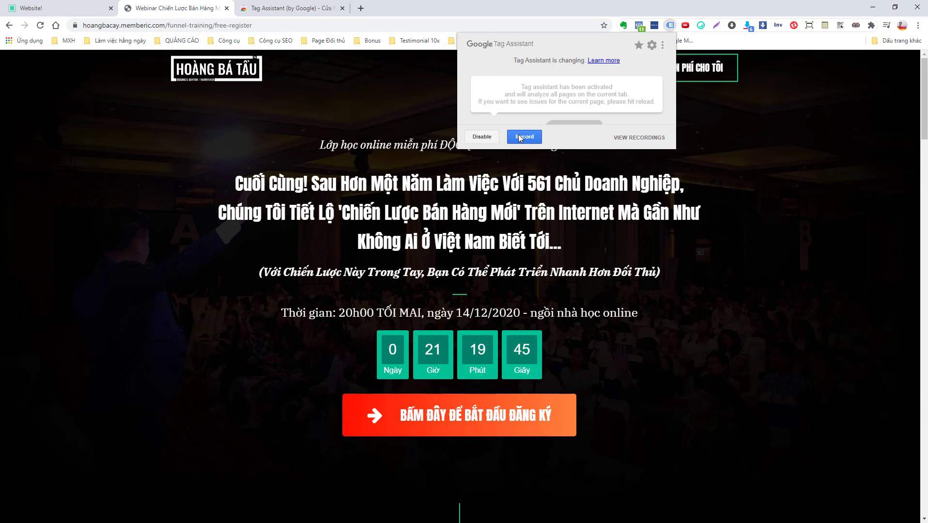
{"action": "left_click", "coordinate": [506, 134]}
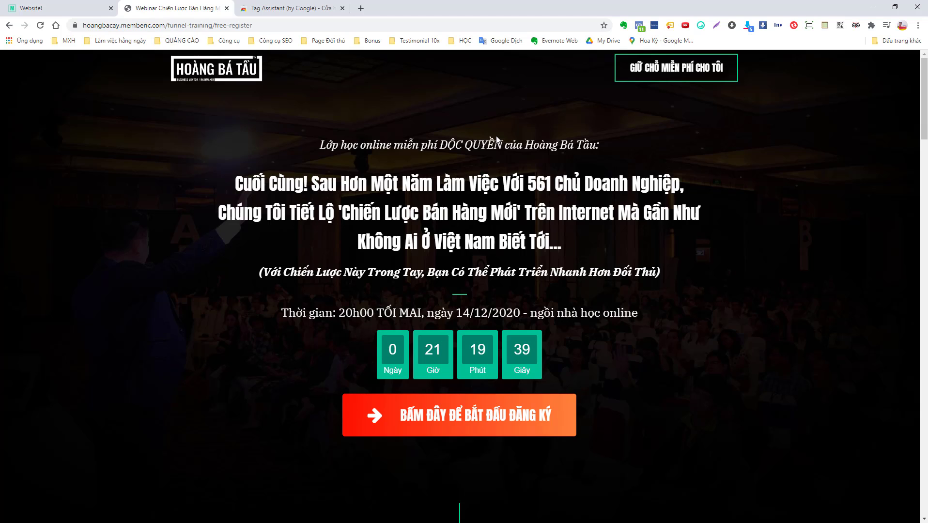
Inspect the first gtag.js tag's details and close GTM's install snippet dialog
{"action": "left_click", "coordinate": [669, 27]}
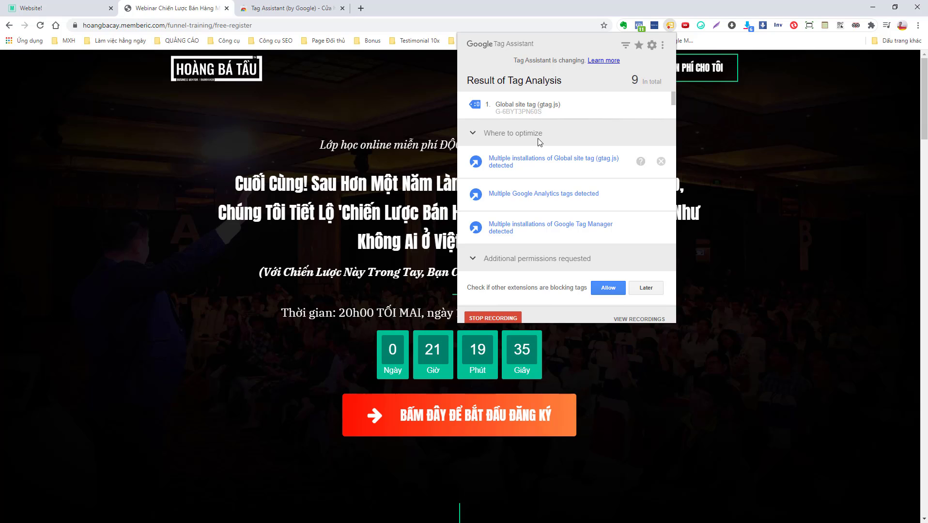
{"action": "left_click", "coordinate": [542, 113]}
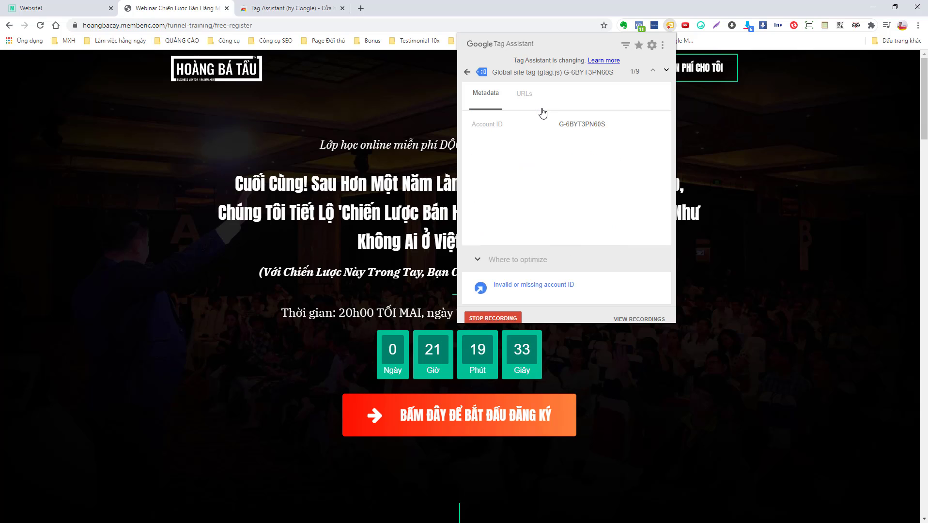
{"action": "left_click", "coordinate": [70, 6]}
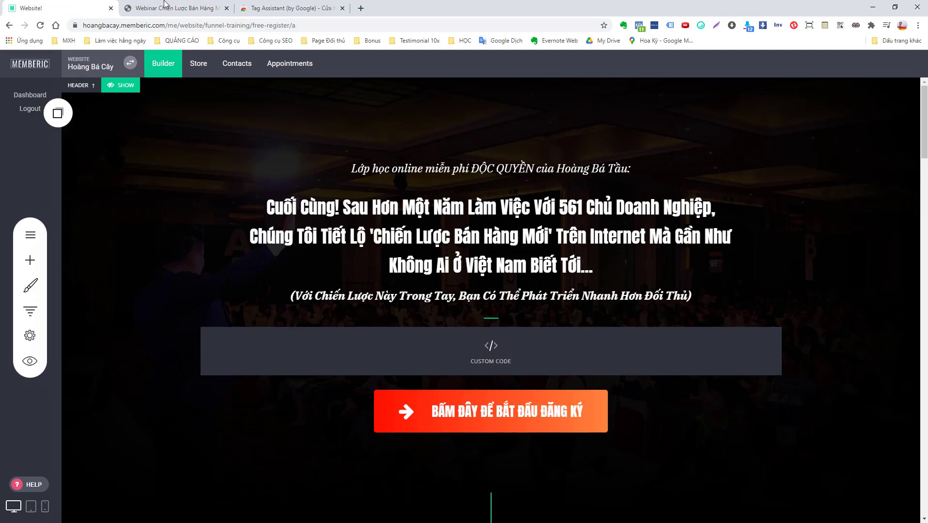
{"action": "left_click", "coordinate": [198, 5]}
{"action": "key", "text": "alt+Tab"}
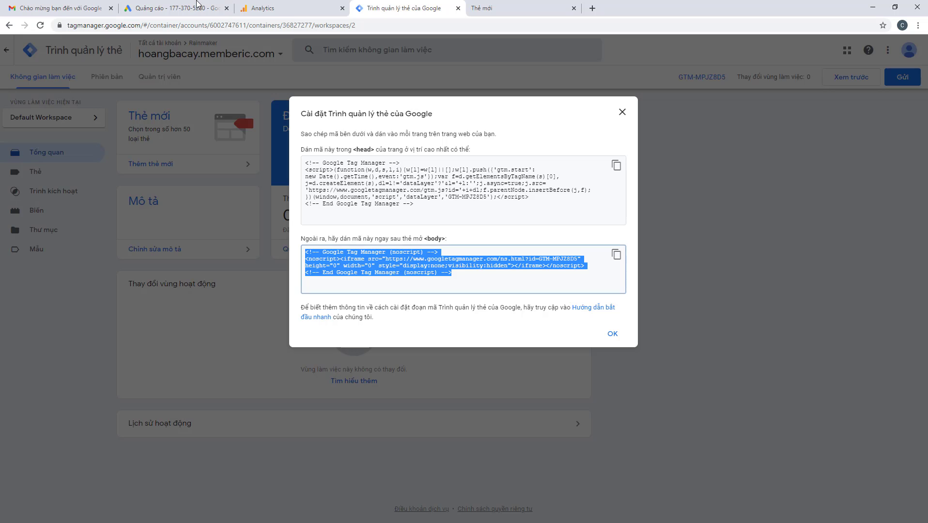
{"action": "left_click", "coordinate": [622, 112]}
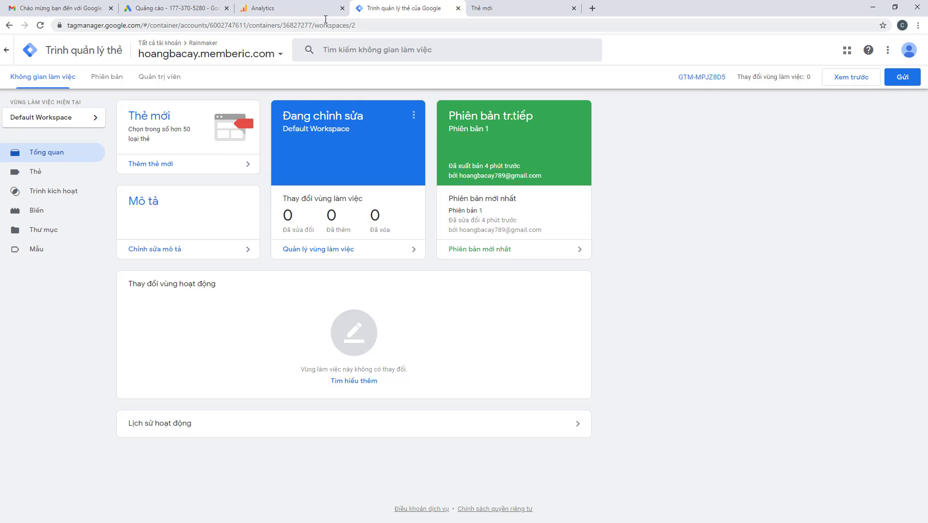
{"action": "key", "text": "alt+Tab"}
Review the full list of nine detected tags, then close the Tag Assistant store tab
{"action": "left_click", "coordinate": [670, 25]}
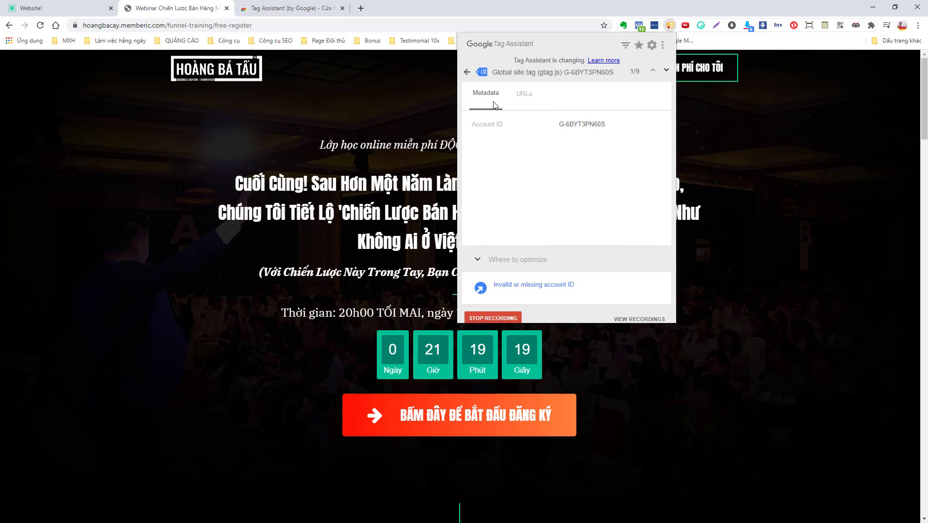
{"action": "left_click", "coordinate": [467, 72]}
{"action": "left_click", "coordinate": [516, 134]}
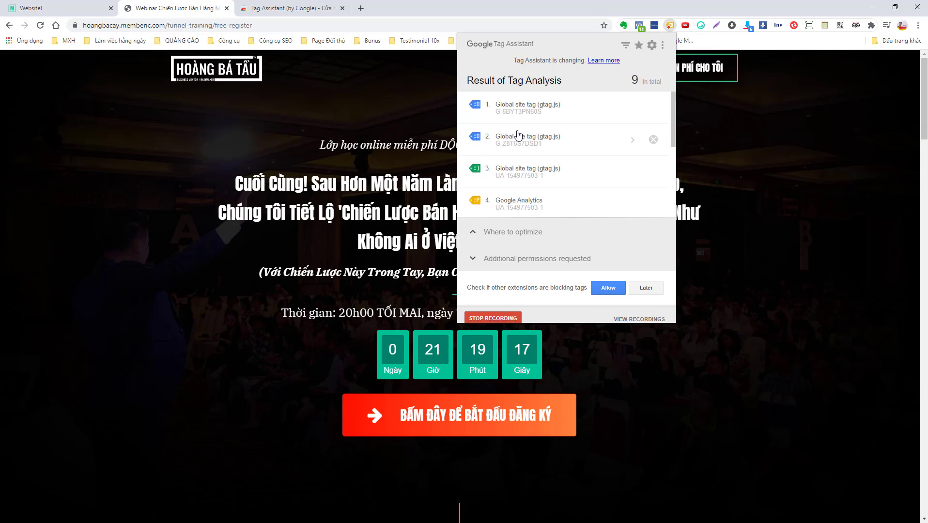
{"action": "scroll", "coordinate": [568, 158], "scroll_direction": "down", "scroll_amount": 2}
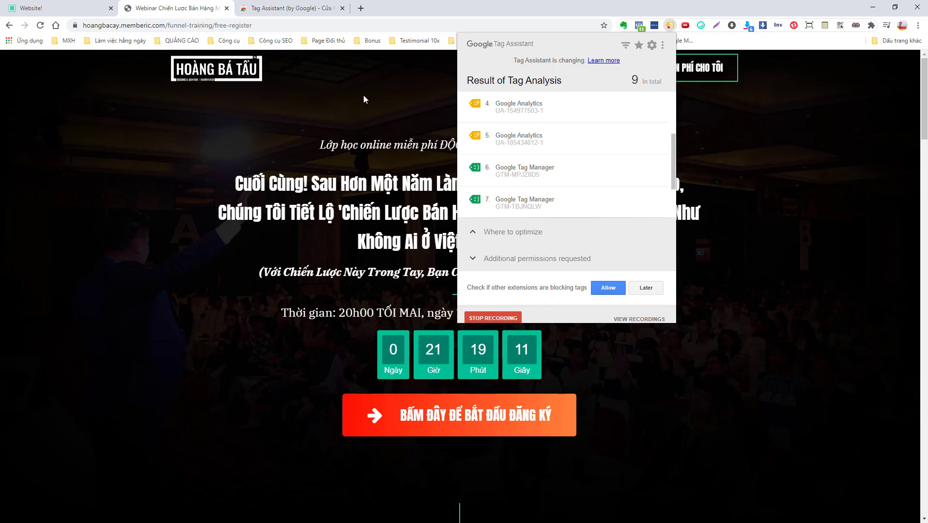
{"action": "key", "text": "alt+Tab"}
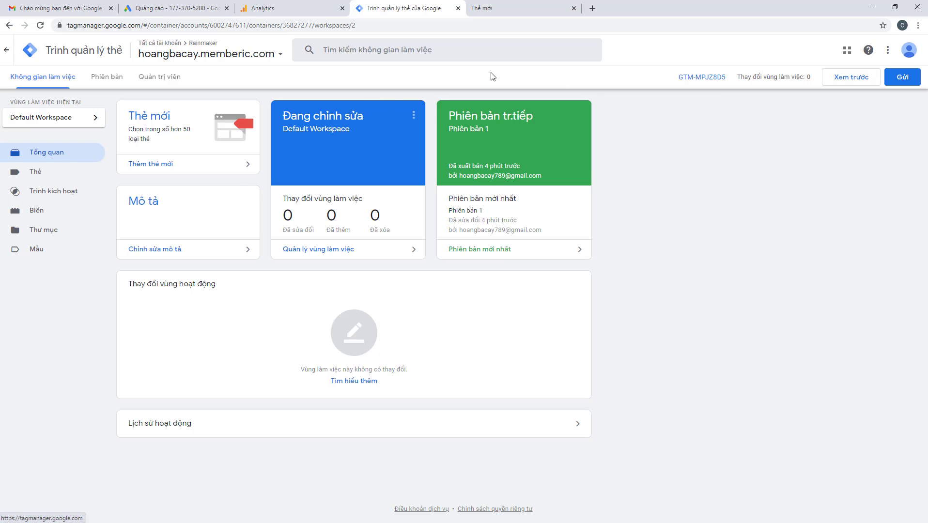
{"action": "key", "text": "alt+Tab"}
{"action": "left_click", "coordinate": [286, 9]}
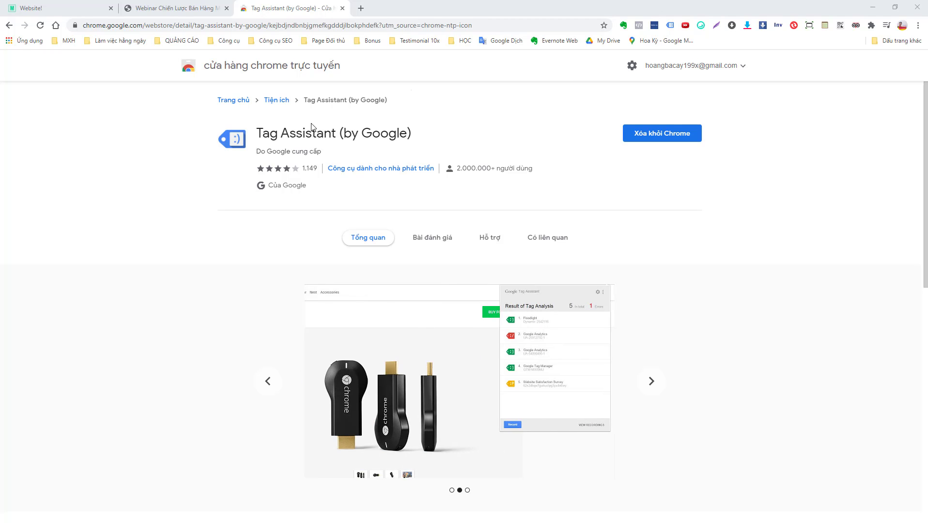
{"action": "left_click", "coordinate": [342, 8]}
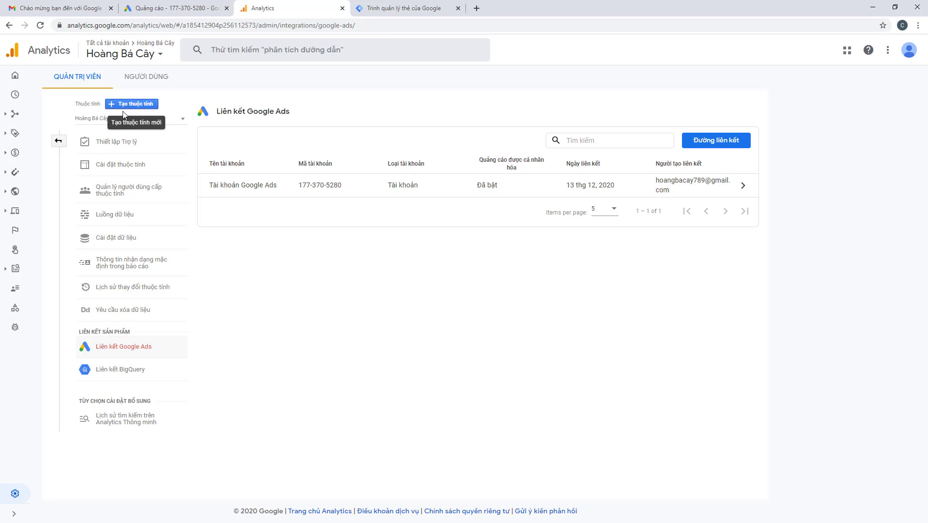
Start a new Analytics account named 'Demo' and continue to property setup
{"action": "left_click", "coordinate": [61, 142]}
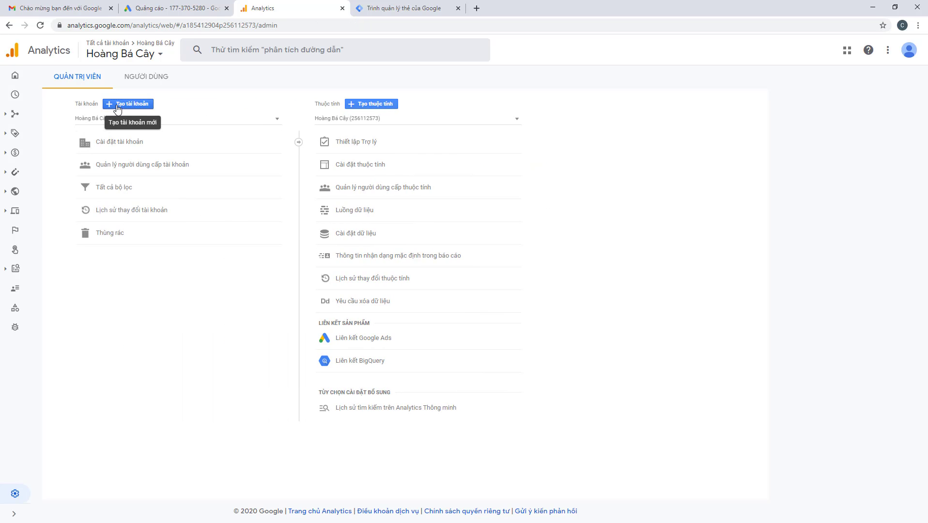
{"action": "left_click", "coordinate": [117, 107]}
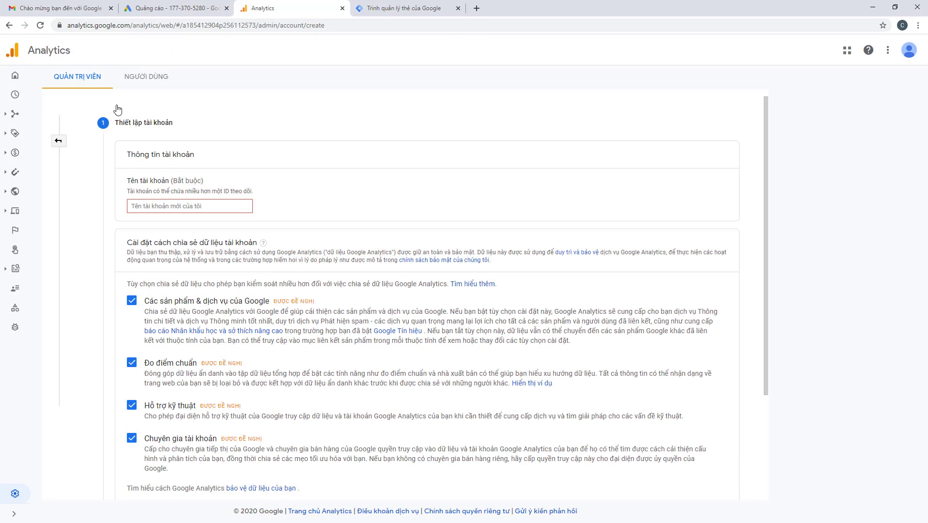
{"action": "left_click", "coordinate": [181, 207]}
{"action": "type", "text": "Demo"}
{"action": "scroll", "coordinate": [181, 207], "scroll_direction": "down", "scroll_amount": 3}
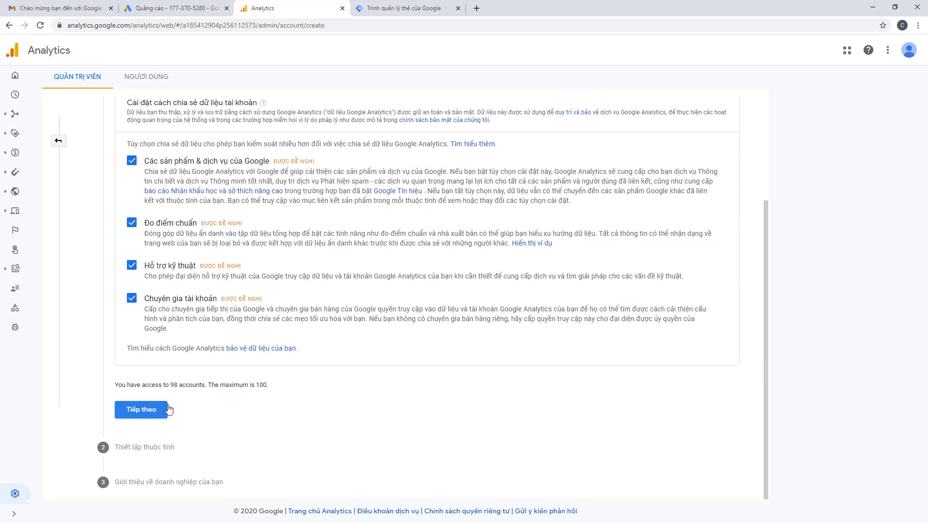
{"action": "scroll", "coordinate": [234, 361], "scroll_direction": "up", "scroll_amount": 3}
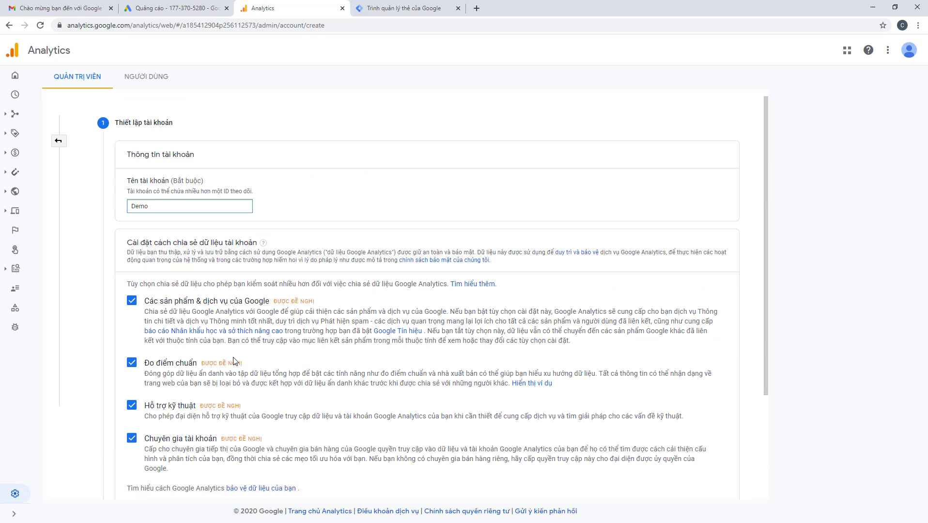
{"action": "scroll", "coordinate": [234, 360], "scroll_direction": "down", "scroll_amount": 3}
{"action": "left_click", "coordinate": [141, 353]}
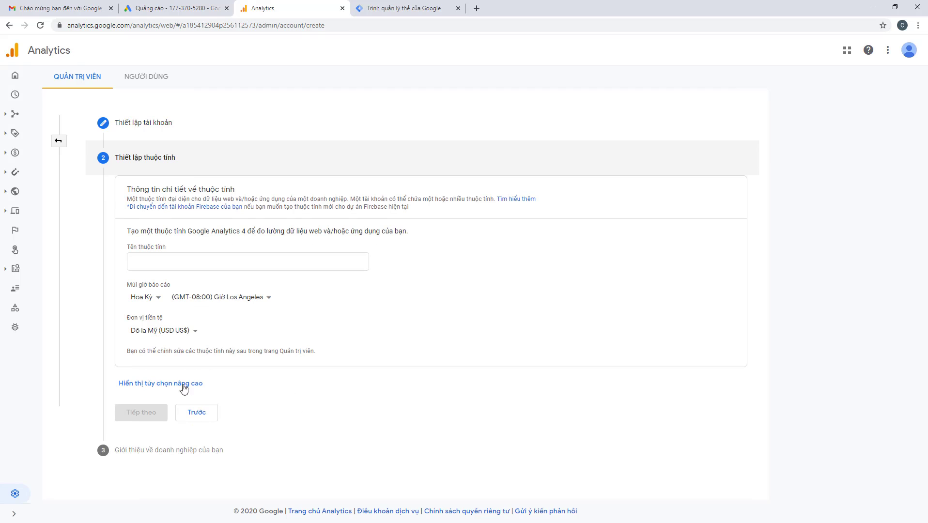
Name the property 'Demo' with reporting country Việt Nam and currency Đồng Việt Nam (VND)
{"action": "left_click", "coordinate": [193, 262]}
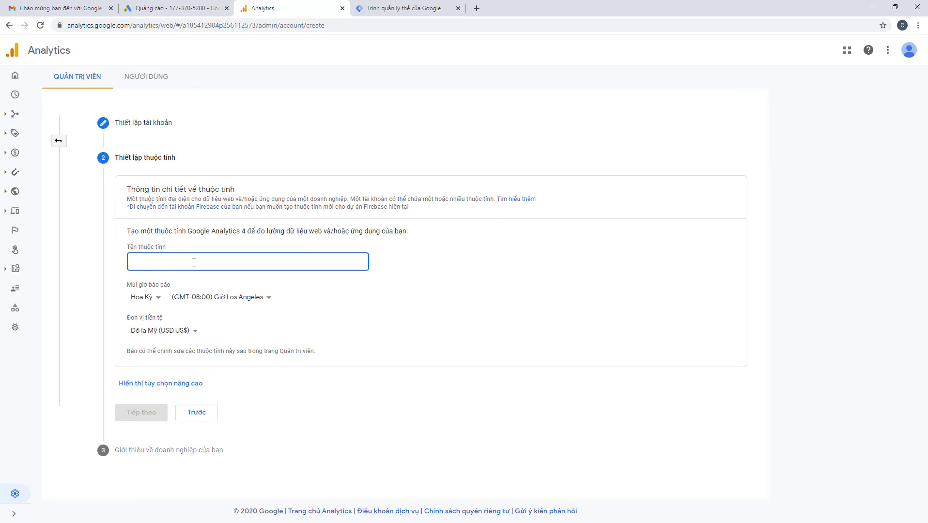
{"action": "type", "text": "Demo"}
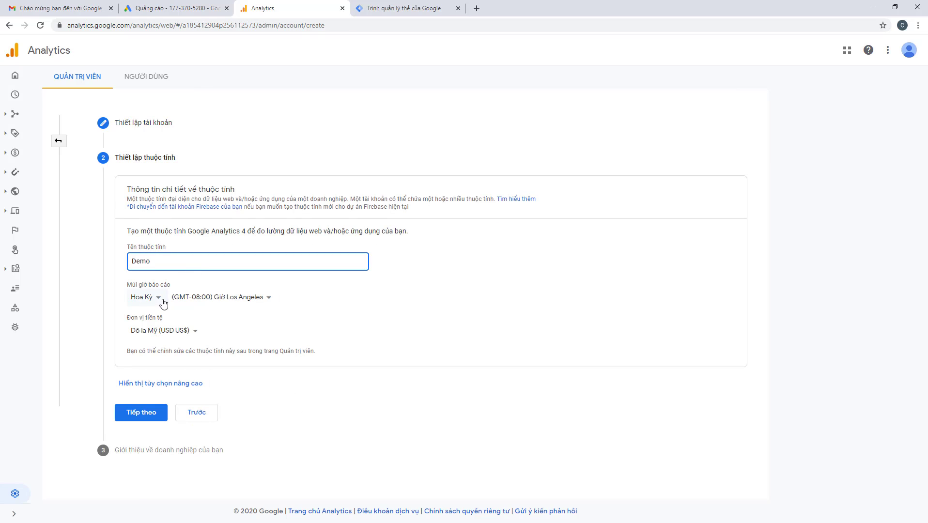
{"action": "left_click", "coordinate": [162, 300]}
{"action": "type", "text": "v"}
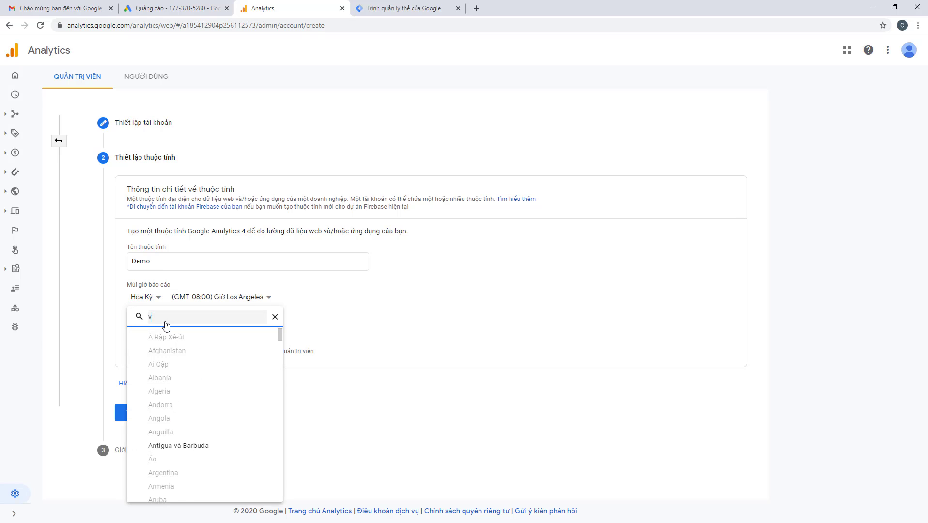
{"action": "scroll", "coordinate": [269, 399], "scroll_direction": "down", "scroll_amount": 3}
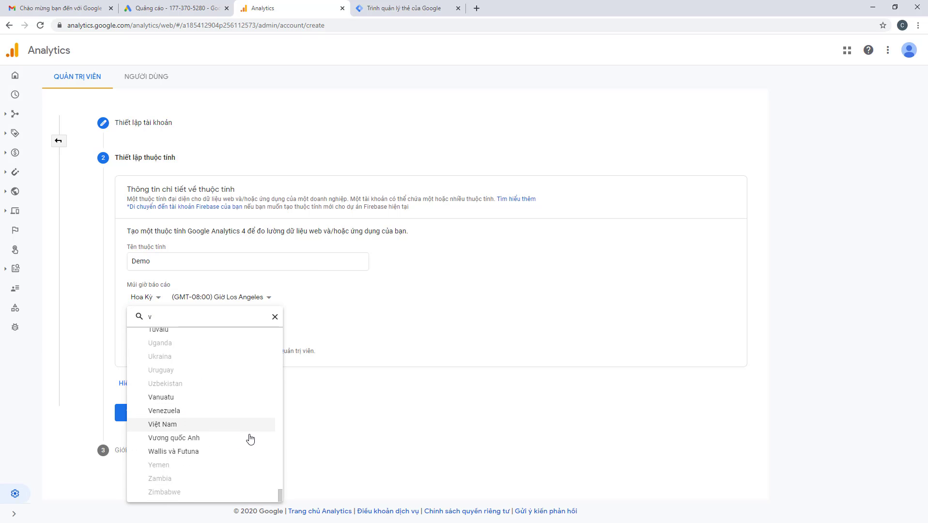
{"action": "left_click", "coordinate": [196, 425]}
{"action": "left_click", "coordinate": [188, 331]}
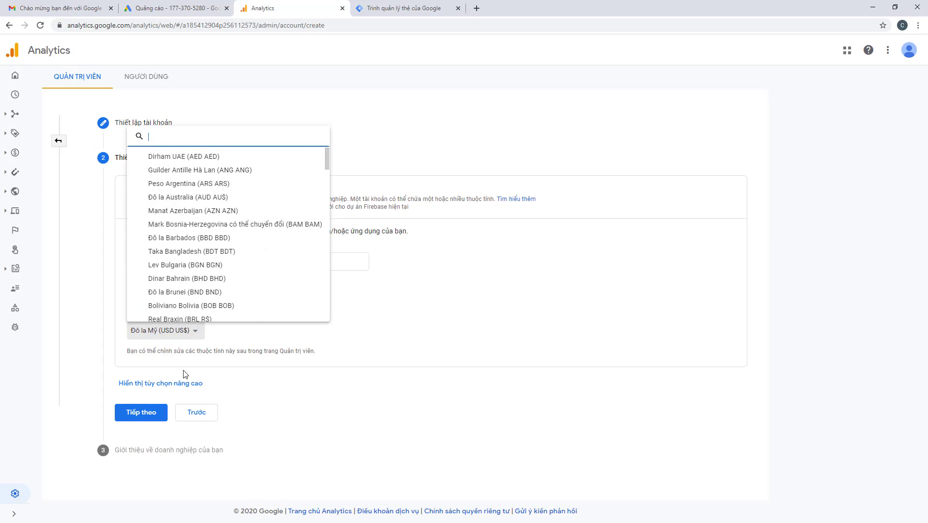
{"action": "scroll", "coordinate": [271, 278], "scroll_direction": "down", "scroll_amount": 5}
{"action": "scroll", "coordinate": [271, 277], "scroll_direction": "down", "scroll_amount": 20}
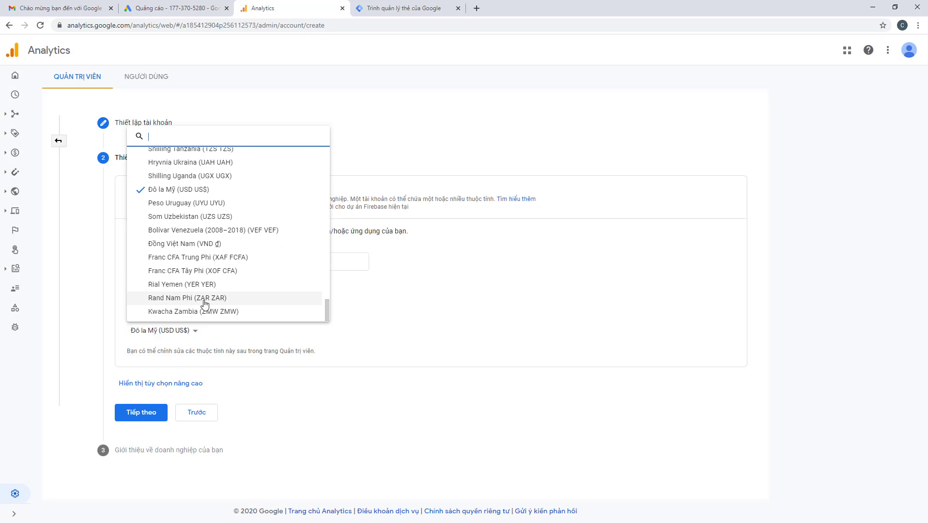
{"action": "left_click", "coordinate": [197, 243]}
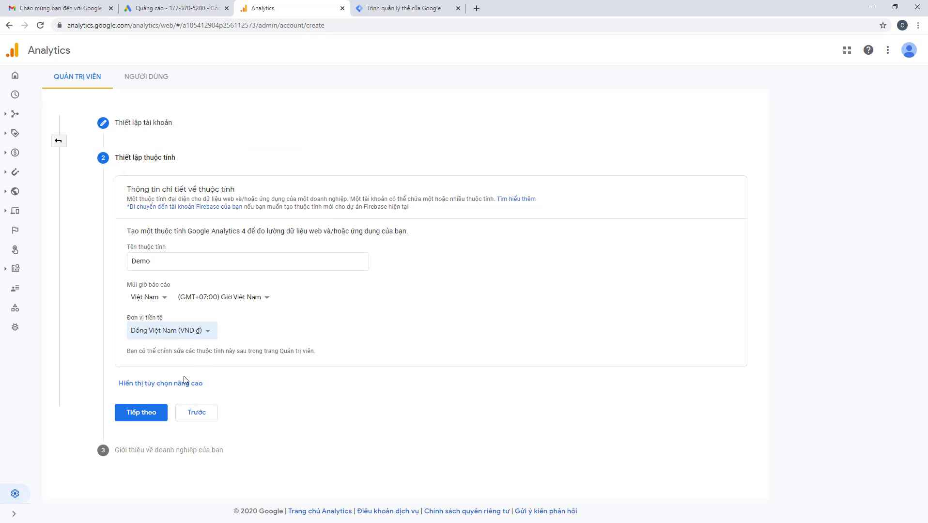
Set the advanced options to create only a Universal Analytics property
{"action": "left_click", "coordinate": [156, 385]}
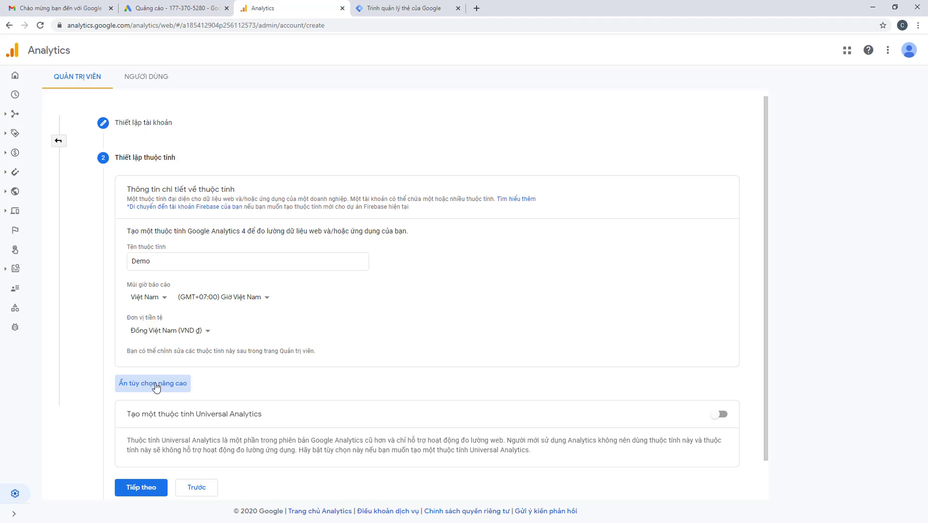
{"action": "left_click", "coordinate": [719, 414]}
{"action": "scroll", "coordinate": [251, 398], "scroll_direction": "down", "scroll_amount": 3}
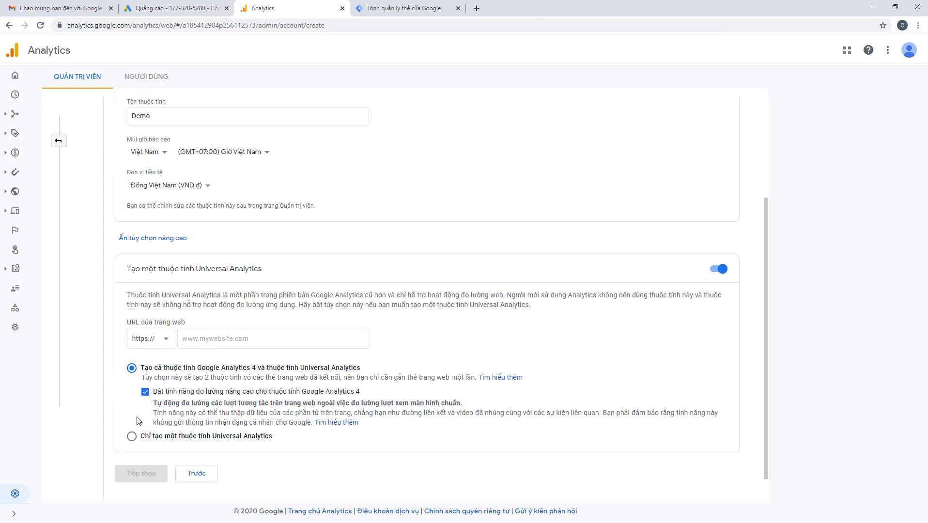
{"action": "left_click", "coordinate": [131, 436]}
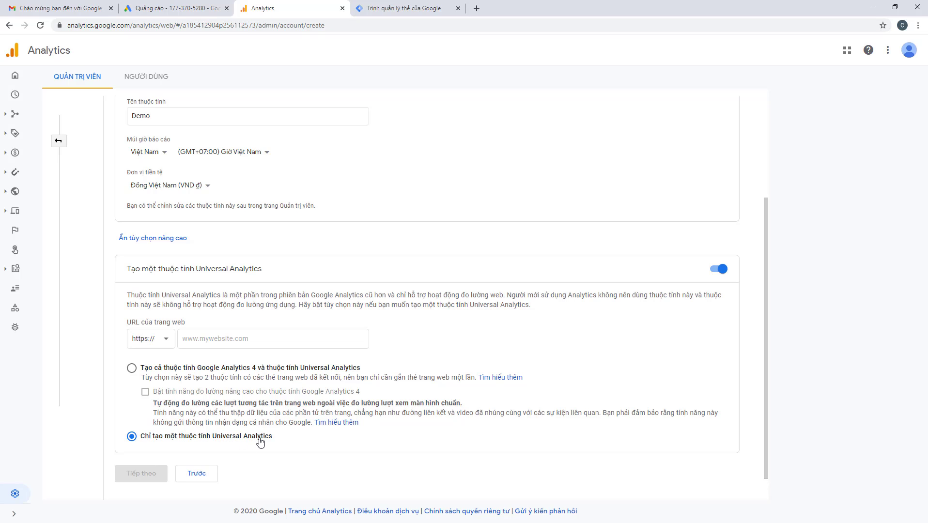
{"action": "left_click", "coordinate": [230, 338]}
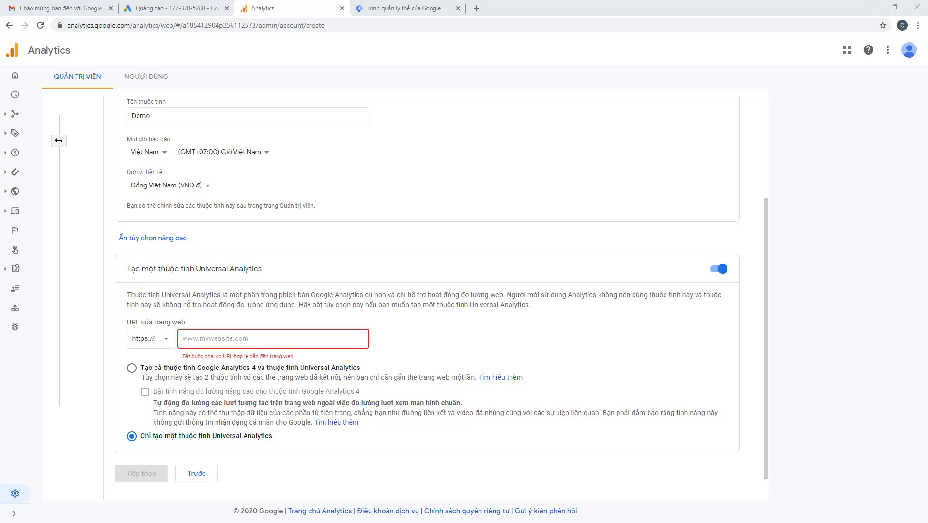
{"action": "key", "text": "alt+Tab"}
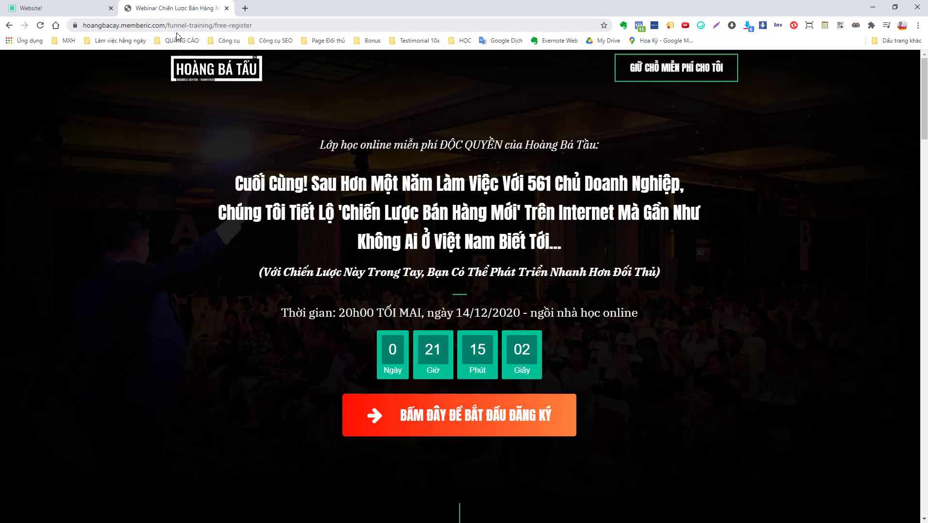
{"action": "left_click_drag", "start_coordinate": [165, 26], "coordinate": [82, 25]}
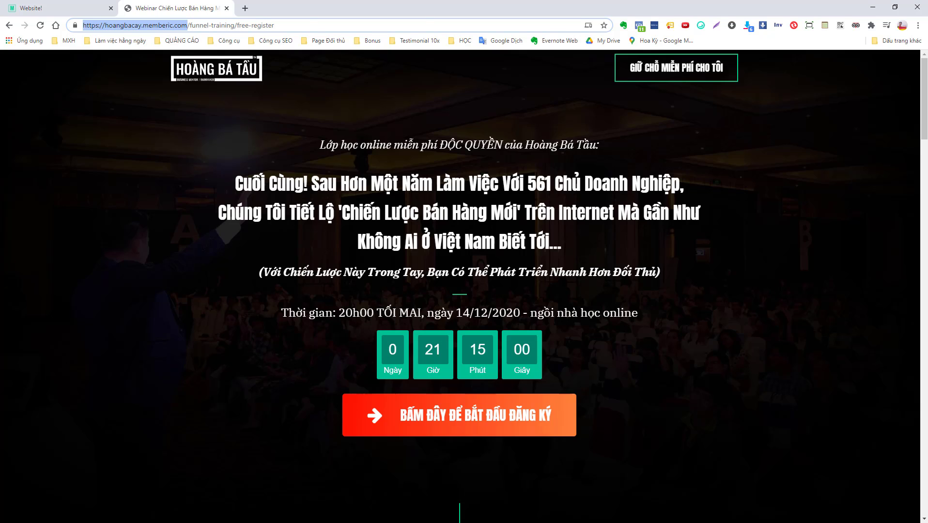
{"action": "key", "text": "ctrl+c"}
{"action": "left_click", "coordinate": [872, 7]}
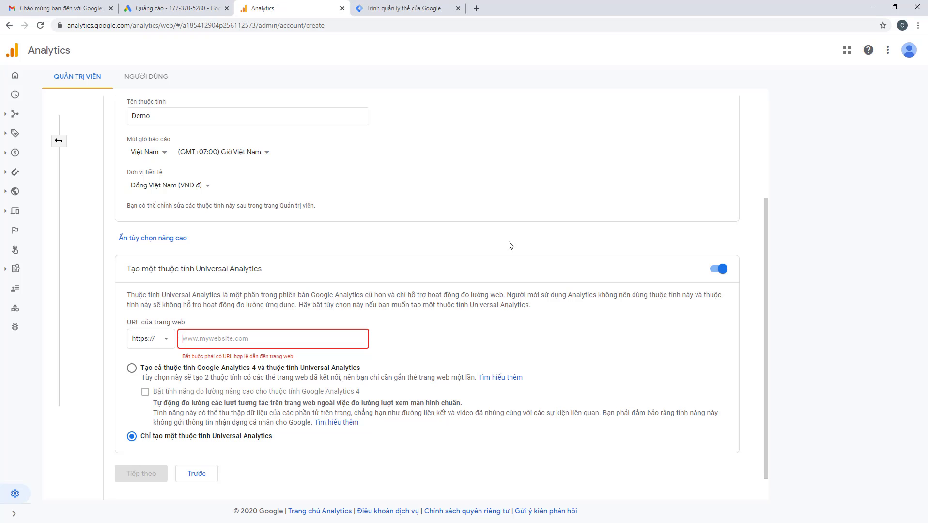
{"action": "left_click", "coordinate": [326, 338]}
{"action": "key", "text": "ctrl+v"}
{"action": "left_click_drag", "start_coordinate": [205, 340], "coordinate": [169, 342]}
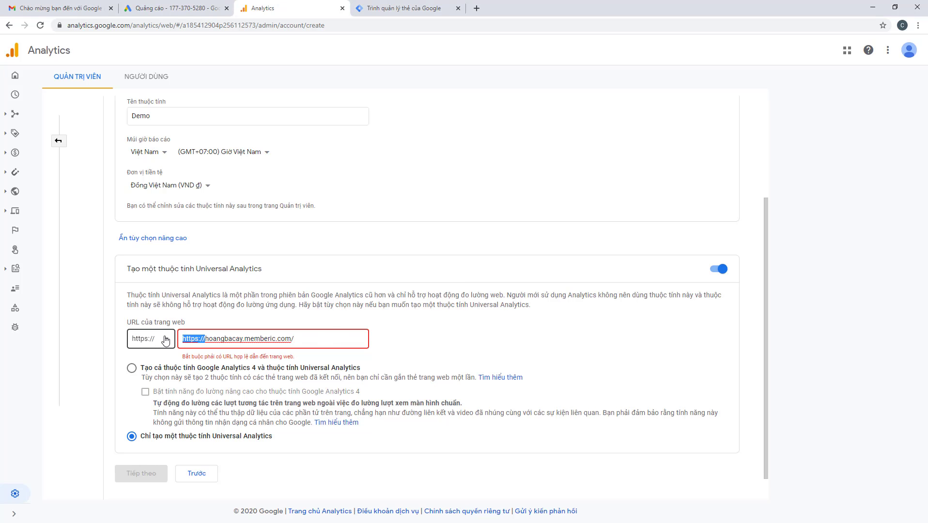
{"action": "key", "text": "BackSpace"}
{"action": "left_click", "coordinate": [329, 333]}
{"action": "key", "text": "BackSpace"}
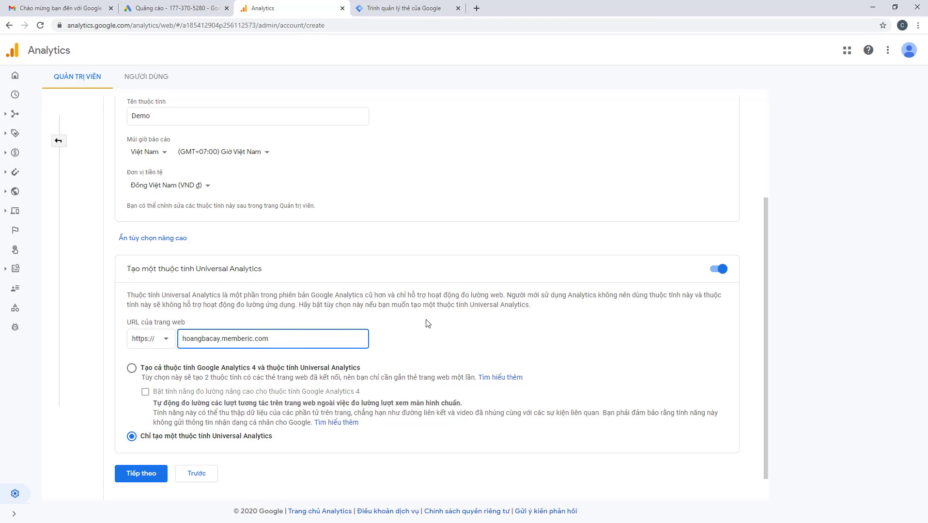
{"action": "scroll", "coordinate": [428, 324], "scroll_direction": "down", "scroll_amount": 1}
{"action": "left_click", "coordinate": [140, 444]}
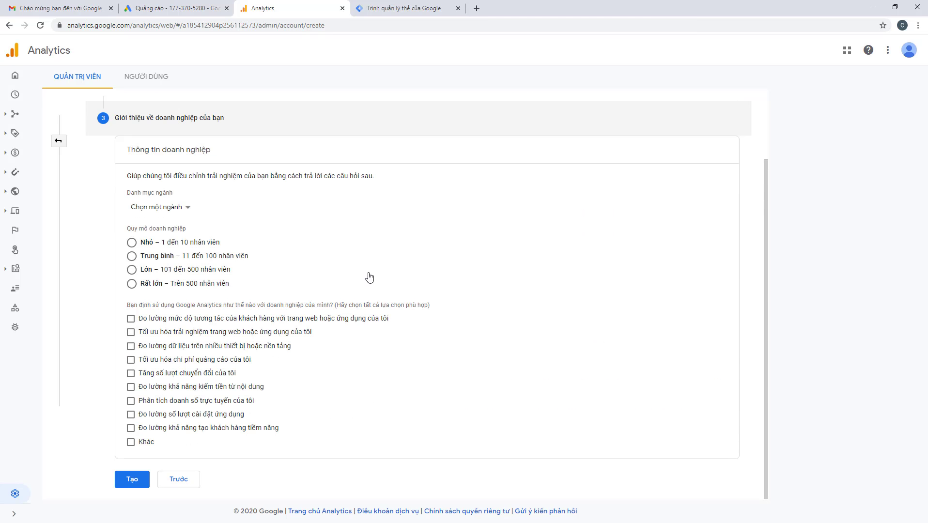
Create the Demo account, accepting the GDPR data processing and data protection terms
{"action": "left_click", "coordinate": [166, 212]}
{"action": "left_click", "coordinate": [109, 207]}
{"action": "left_click", "coordinate": [132, 479]}
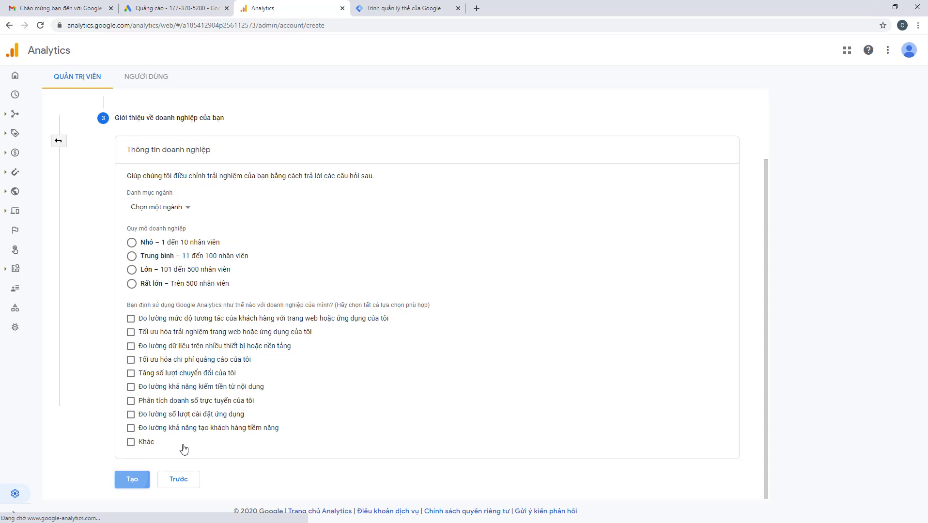
{"action": "left_click", "coordinate": [345, 223]}
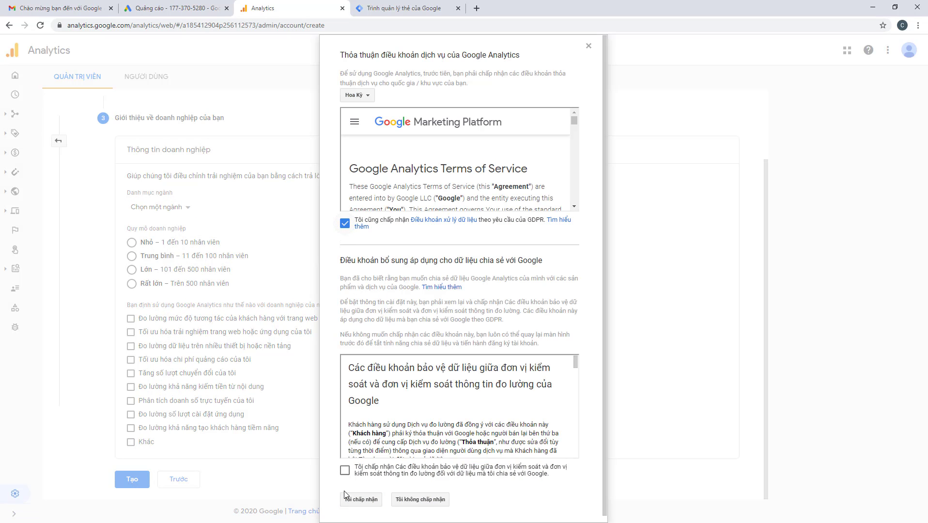
{"action": "left_click", "coordinate": [344, 470]}
{"action": "left_click", "coordinate": [361, 499]}
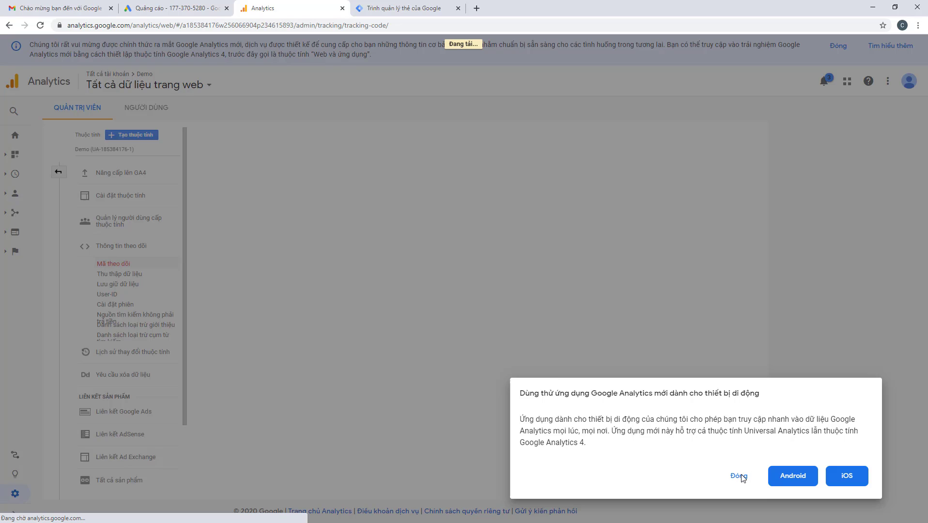
{"action": "left_click", "coordinate": [743, 476]}
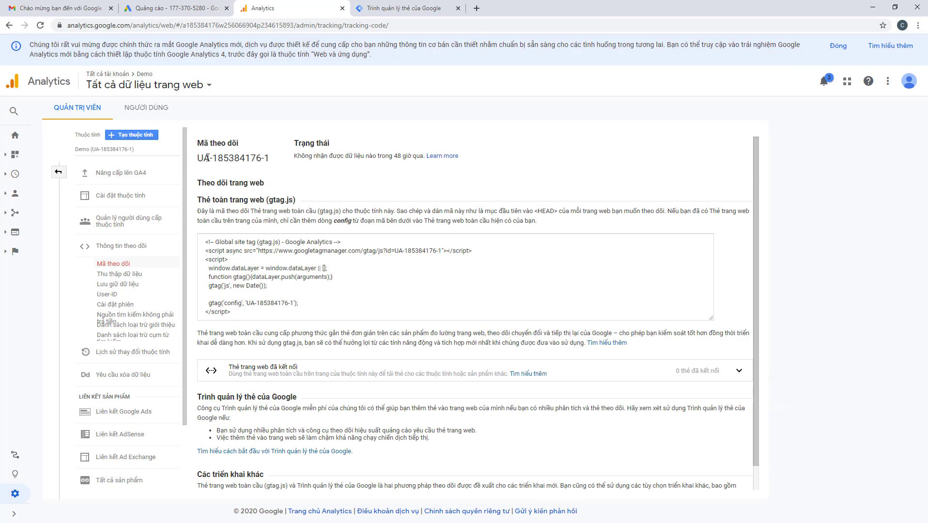
{"action": "left_click_drag", "start_coordinate": [198, 157], "coordinate": [266, 160]}
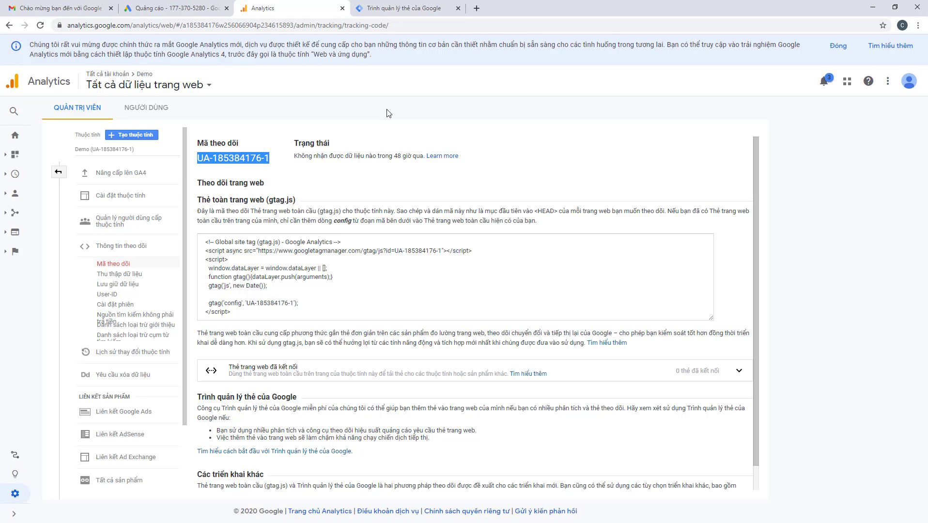
{"action": "right_click", "coordinate": [265, 157]}
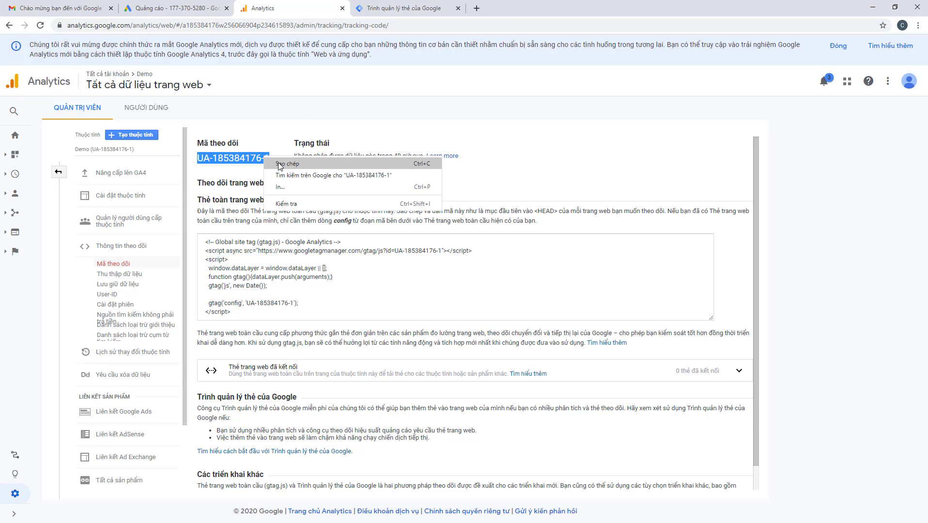
{"action": "left_click", "coordinate": [280, 165]}
{"action": "left_click", "coordinate": [402, 11]}
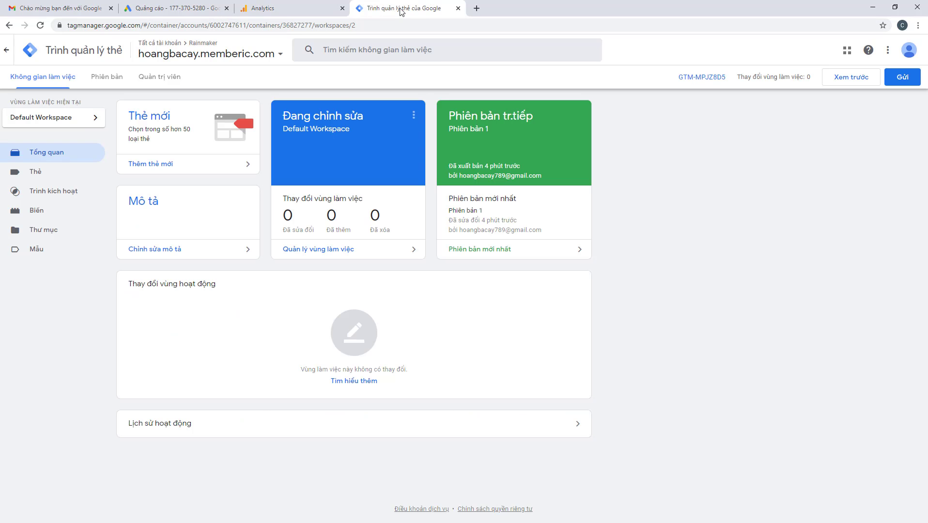
Create a new Universal Analytics tag keeping the Page View track type
{"action": "left_click", "coordinate": [44, 176]}
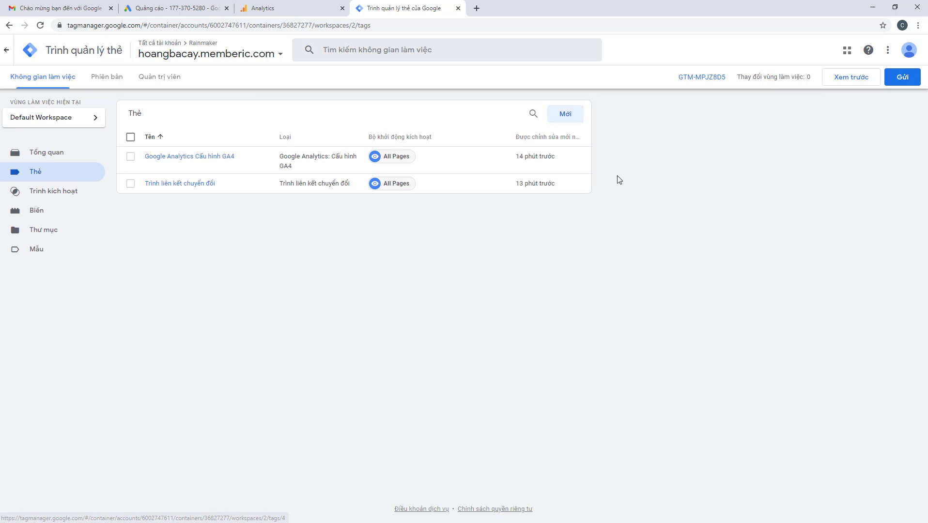
{"action": "left_click", "coordinate": [568, 118]}
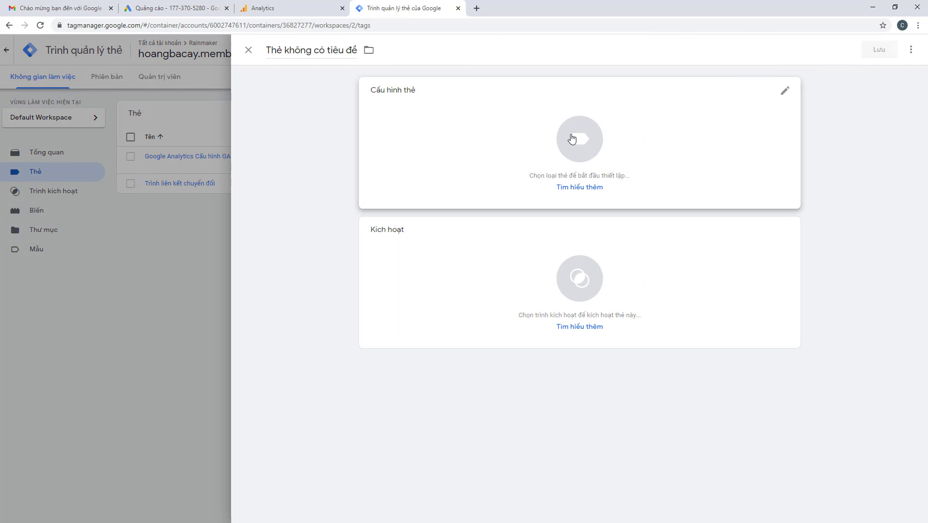
{"action": "left_click", "coordinate": [573, 140]}
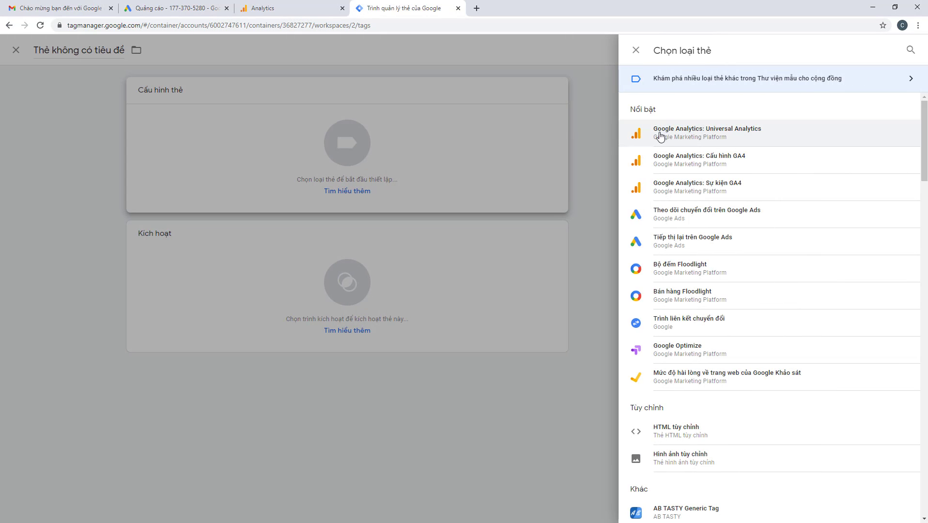
{"action": "left_click", "coordinate": [720, 134]}
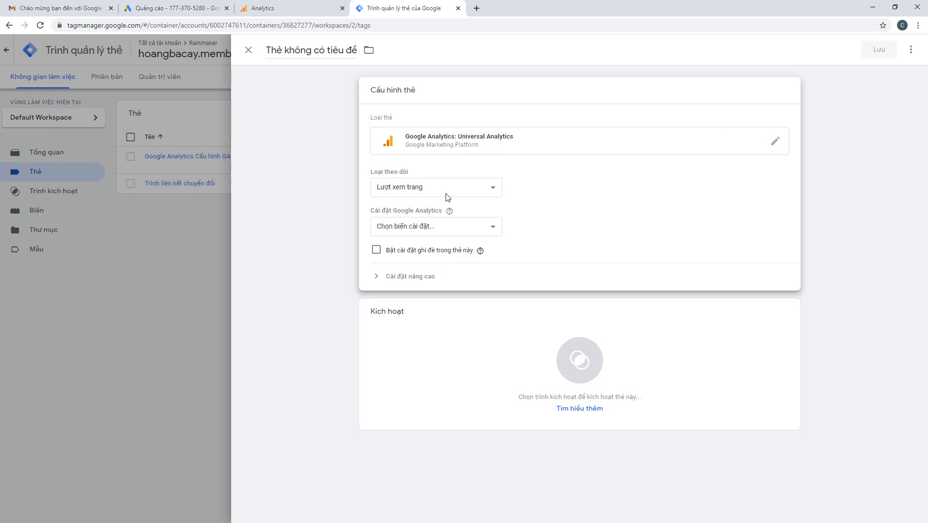
{"action": "left_click", "coordinate": [434, 190]}
{"action": "left_click", "coordinate": [347, 200]}
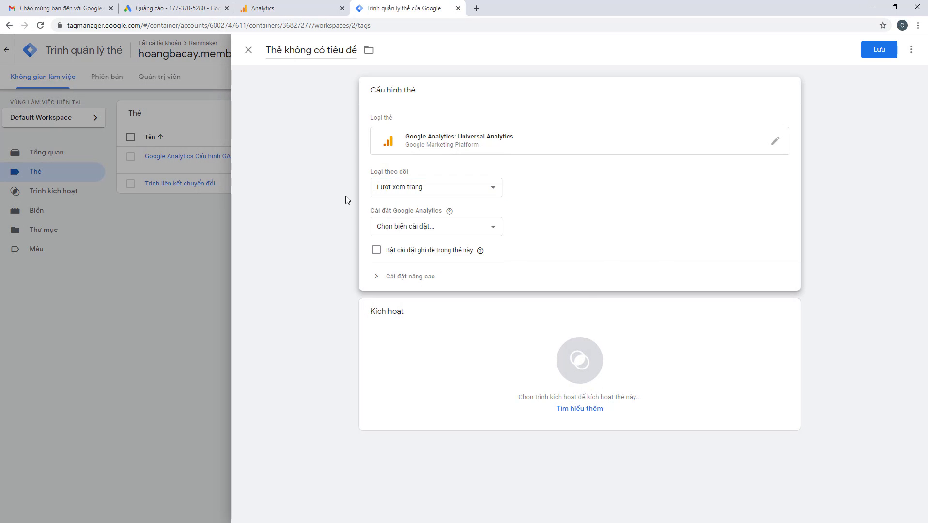
{"action": "left_click", "coordinate": [431, 139]}
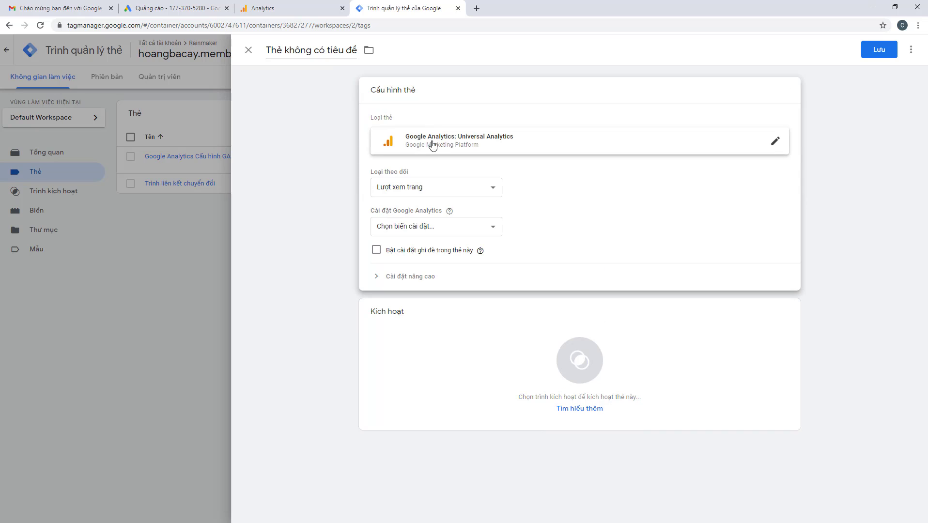
{"action": "left_click", "coordinate": [420, 230]}
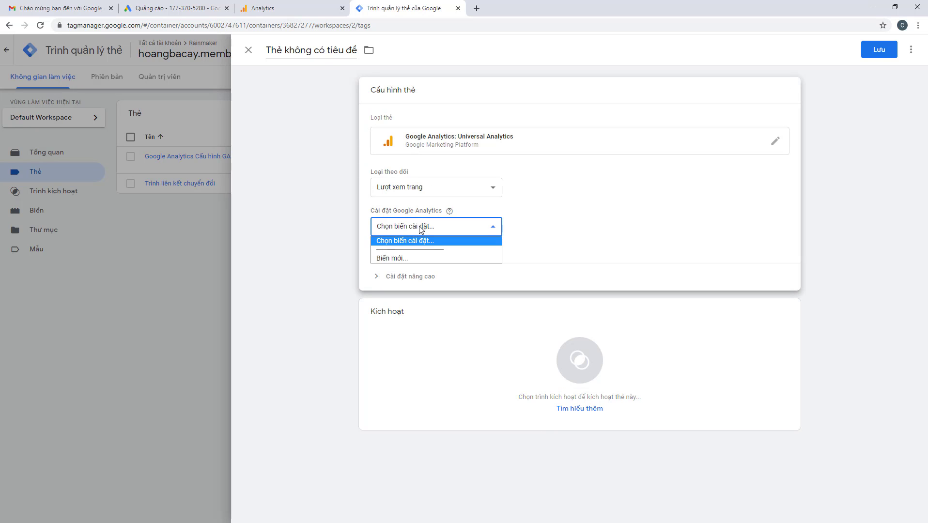
{"action": "left_click", "coordinate": [405, 260]}
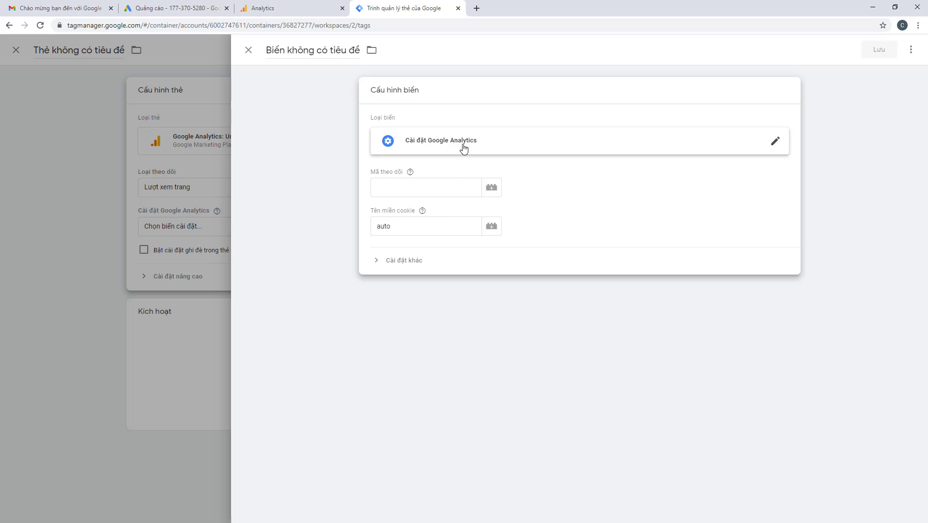
{"action": "left_click", "coordinate": [450, 144]}
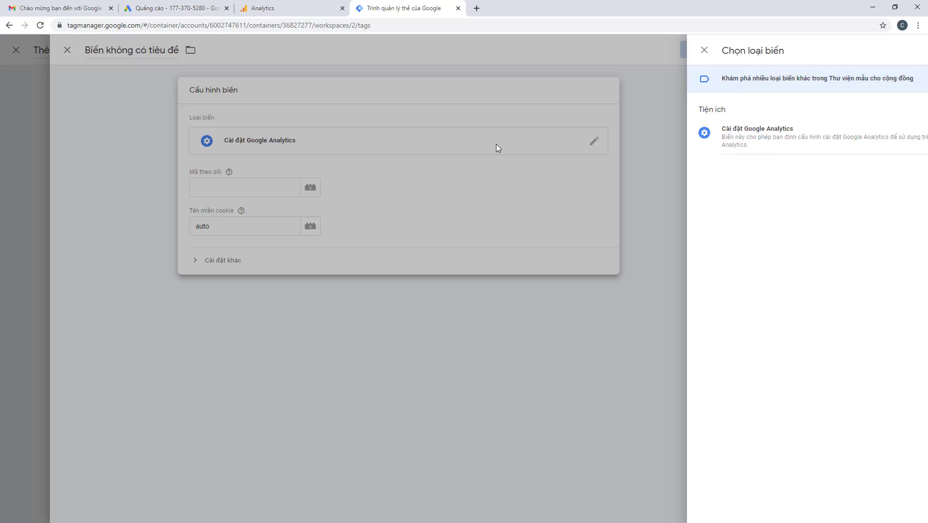
{"action": "left_click", "coordinate": [497, 145]}
{"action": "left_click", "coordinate": [430, 187]}
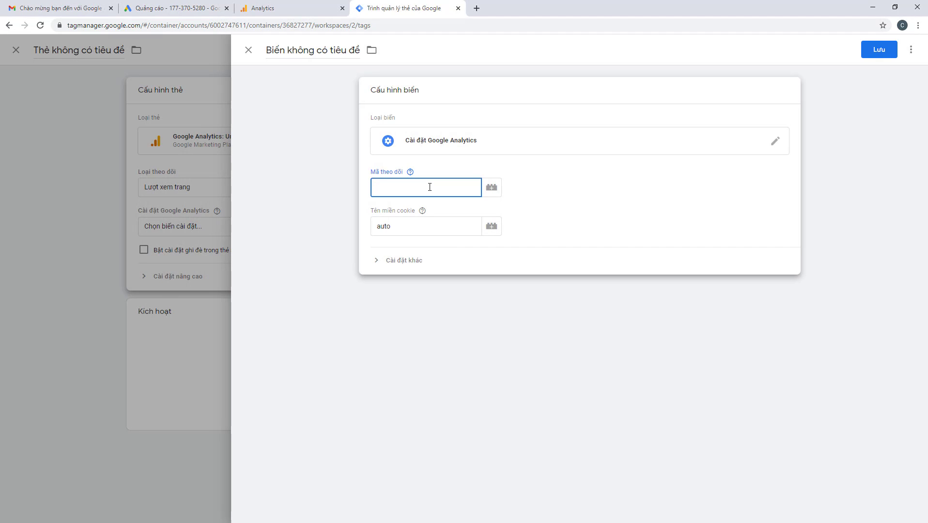
{"action": "key", "text": "ctrl+v"}
{"action": "left_click", "coordinate": [416, 267]}
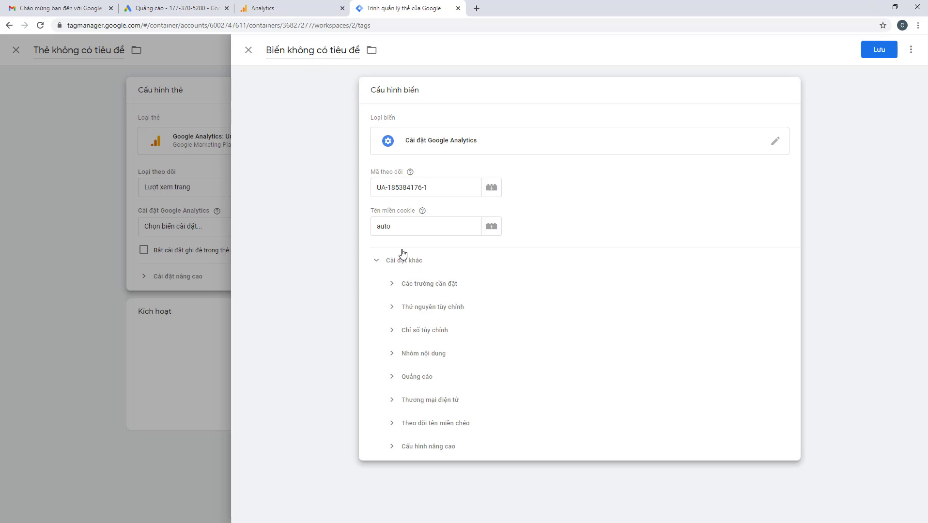
{"action": "left_click", "coordinate": [871, 52]}
{"action": "left_click", "coordinate": [547, 195]}
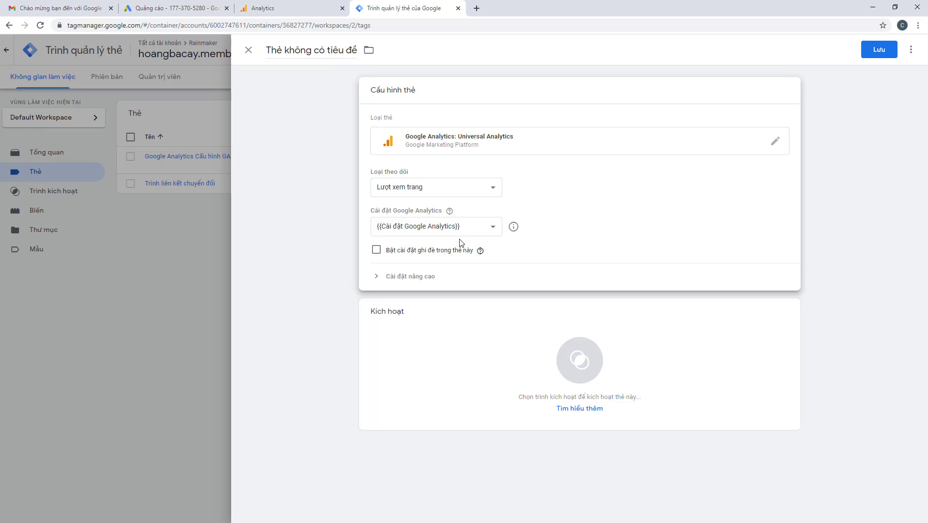
In the tag's Advanced Settings, set the firing option to Once per page
{"action": "left_click", "coordinate": [425, 279]}
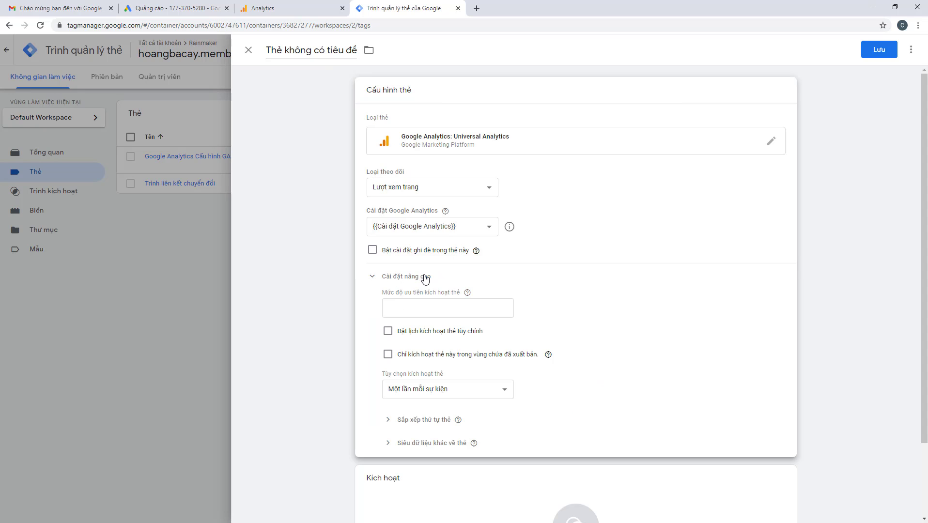
{"action": "left_click", "coordinate": [414, 279]}
{"action": "left_click", "coordinate": [415, 279]}
{"action": "left_click", "coordinate": [454, 391]}
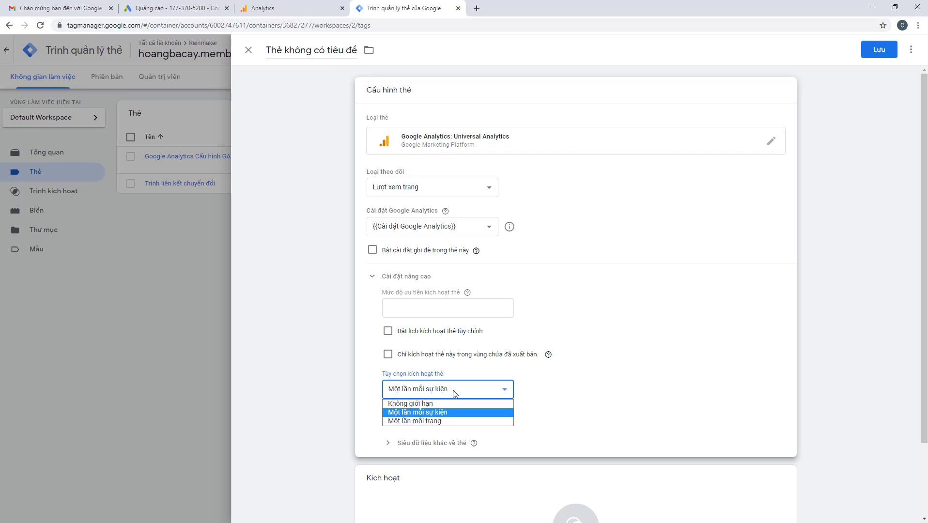
{"action": "left_click", "coordinate": [433, 422]}
Set the Universal Analytics tag's trigger to All Pages
{"action": "scroll", "coordinate": [487, 384], "scroll_direction": "down", "scroll_amount": 2}
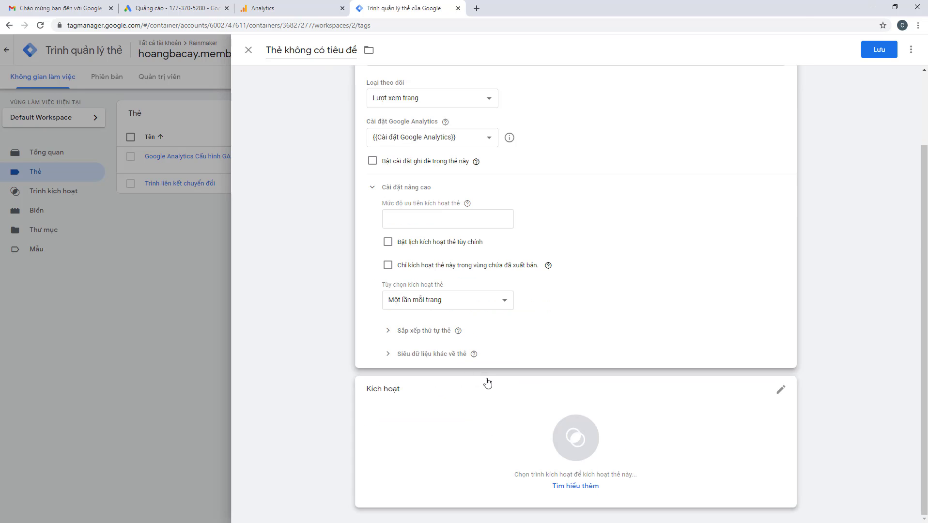
{"action": "left_click", "coordinate": [579, 444]}
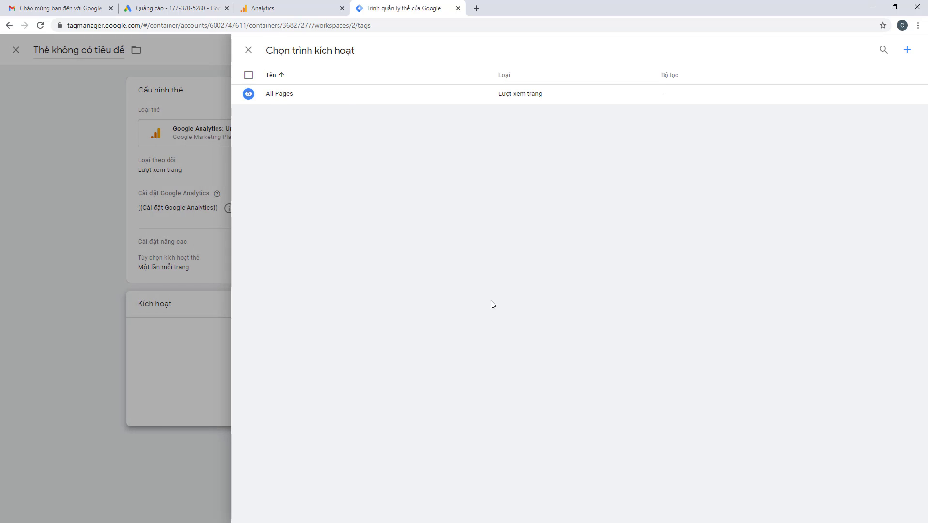
{"action": "left_click", "coordinate": [350, 99]}
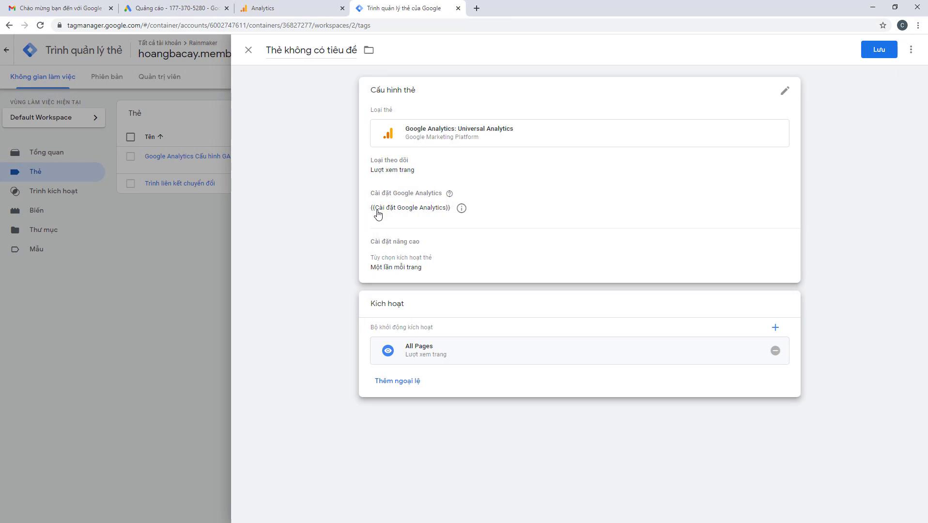
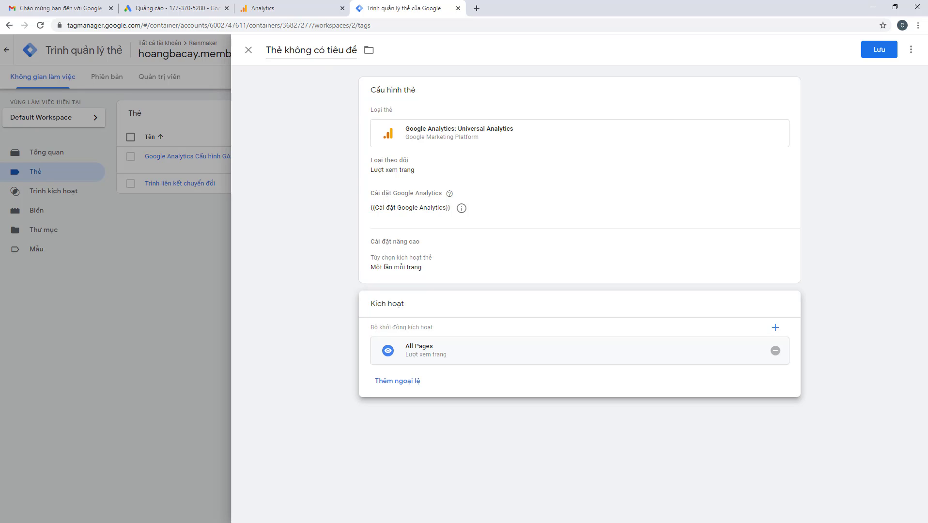
Drop the shared settings variable and enable tag-level override of settings
{"action": "left_click", "coordinate": [522, 308]}
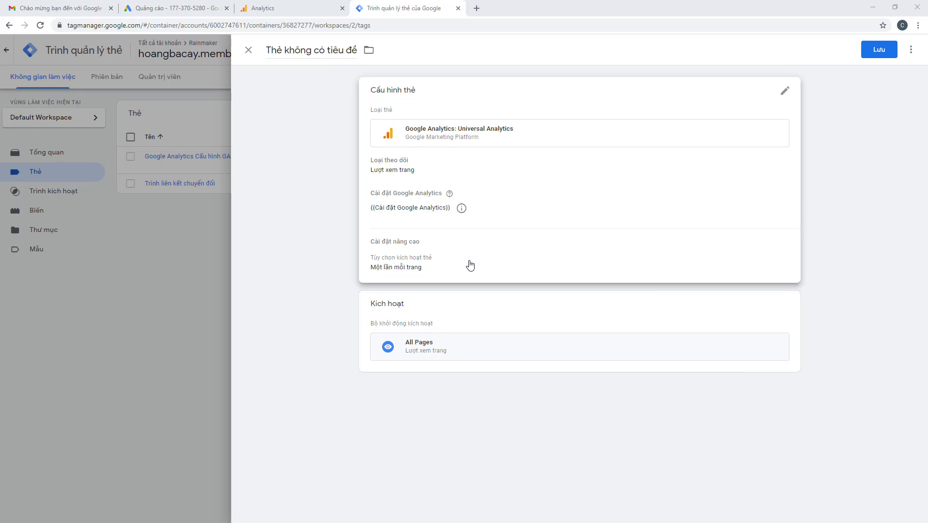
{"action": "left_click", "coordinate": [584, 158]}
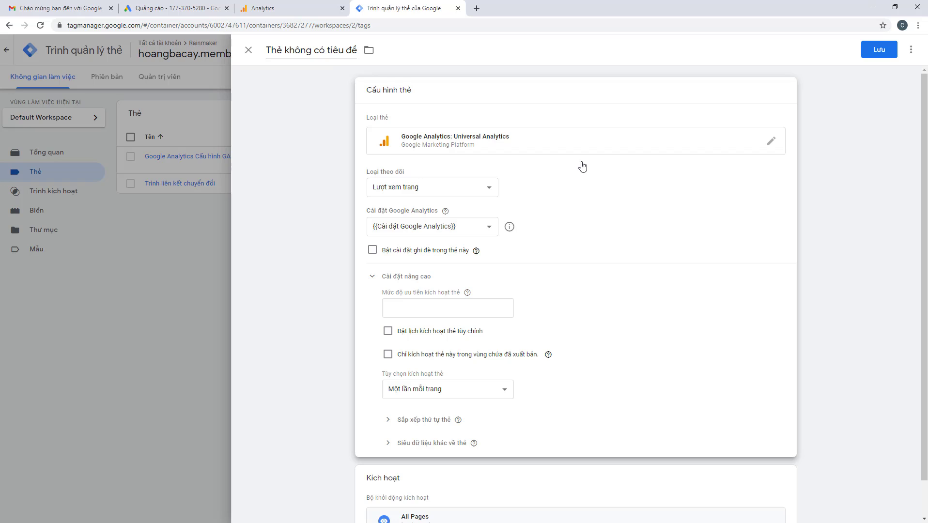
{"action": "left_click", "coordinate": [477, 227]}
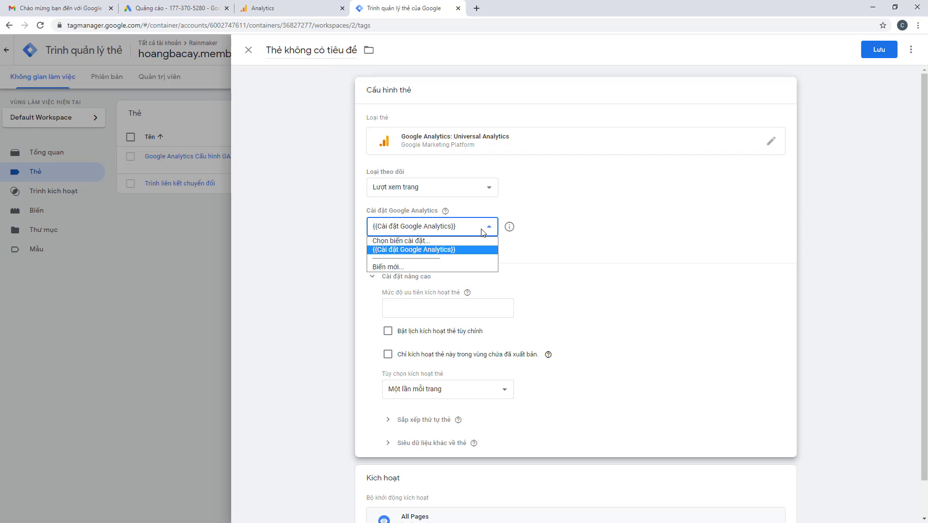
{"action": "left_click", "coordinate": [450, 240]}
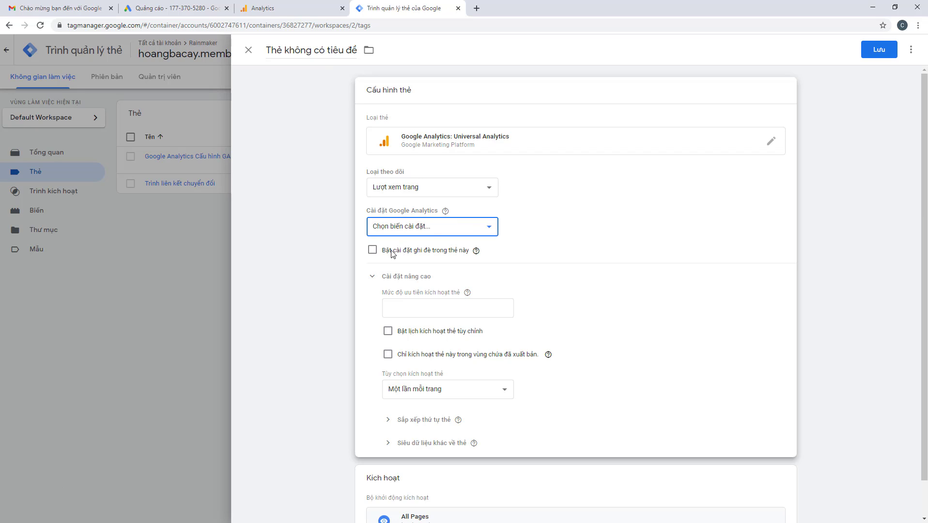
{"action": "left_click", "coordinate": [372, 250]}
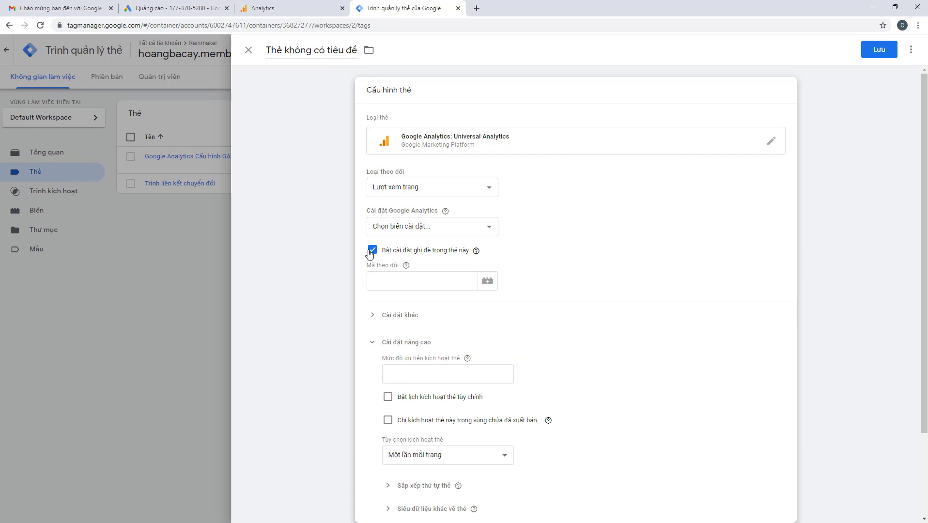
{"action": "left_click", "coordinate": [396, 284]}
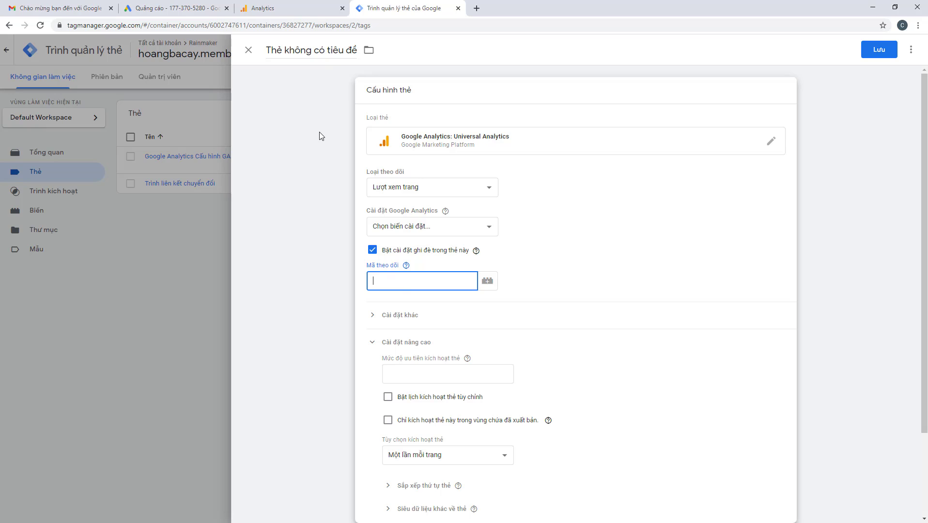
{"action": "left_click", "coordinate": [324, 10]}
{"action": "right_click", "coordinate": [268, 160]}
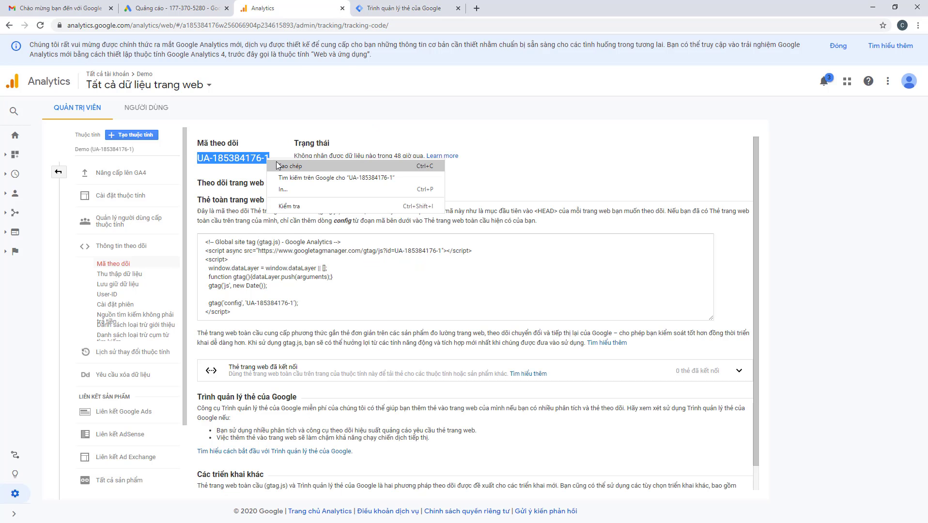
{"action": "left_click", "coordinate": [290, 164]}
{"action": "left_click", "coordinate": [374, 10]}
{"action": "right_click", "coordinate": [393, 281]}
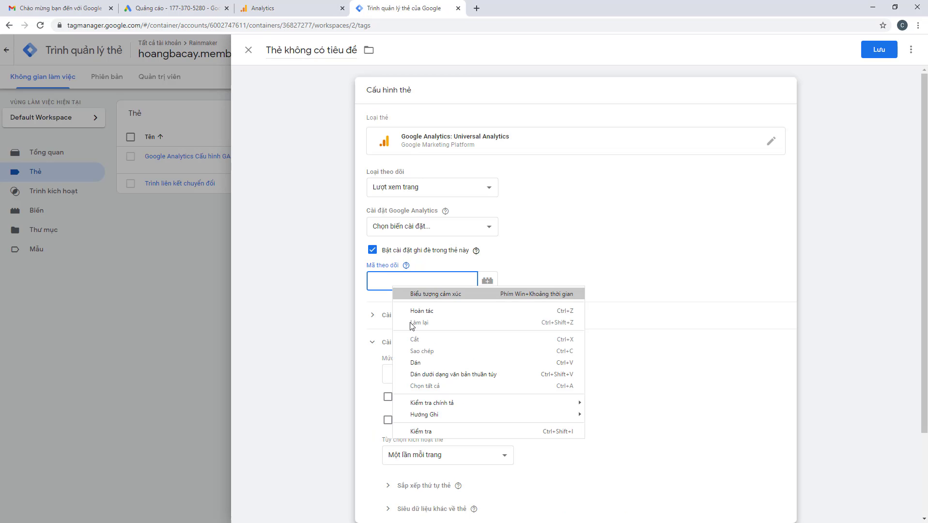
{"action": "left_click", "coordinate": [419, 365]}
{"action": "left_click", "coordinate": [585, 267]}
Set the tag's firing option to Once per event
{"action": "scroll", "coordinate": [517, 324], "scroll_direction": "down", "scroll_amount": 2}
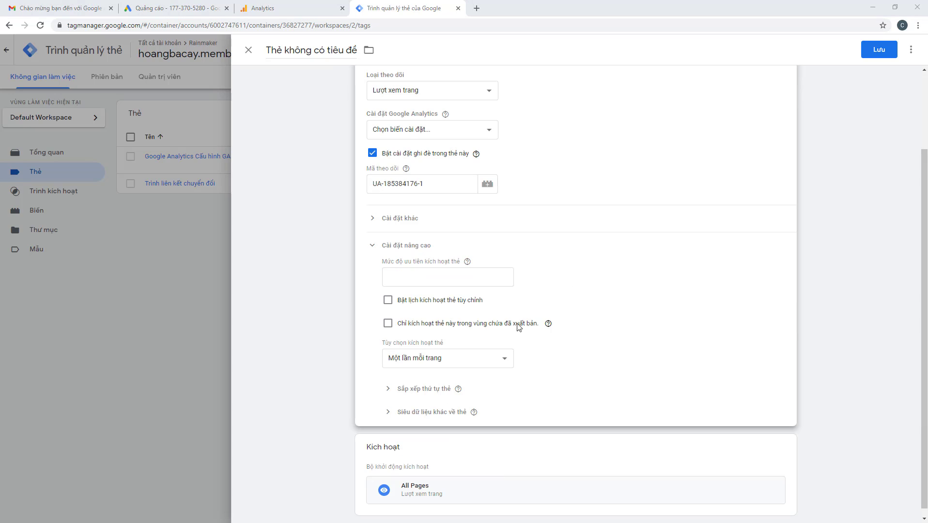
{"action": "left_click", "coordinate": [434, 352]}
{"action": "left_click", "coordinate": [421, 382]}
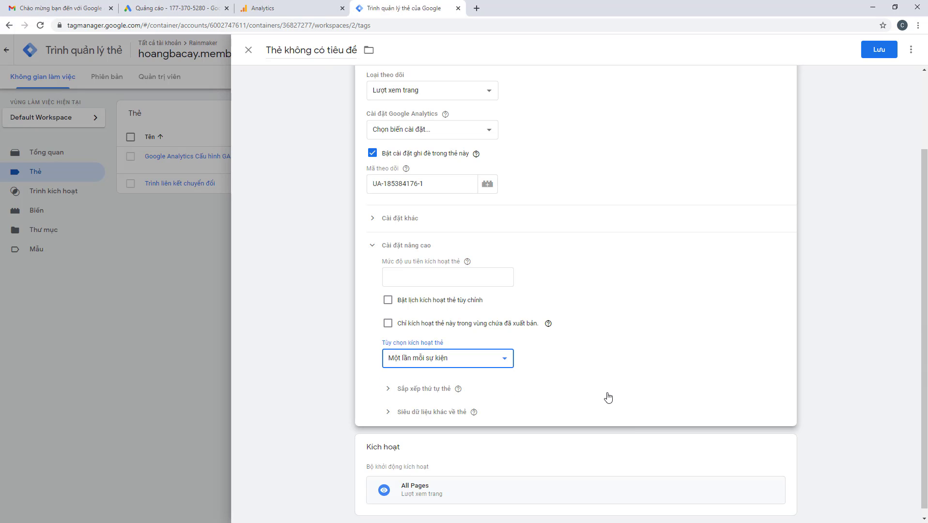
{"action": "scroll", "coordinate": [607, 397], "scroll_direction": "down", "scroll_amount": 1}
{"action": "left_click", "coordinate": [555, 396]}
{"action": "left_click", "coordinate": [324, 325]}
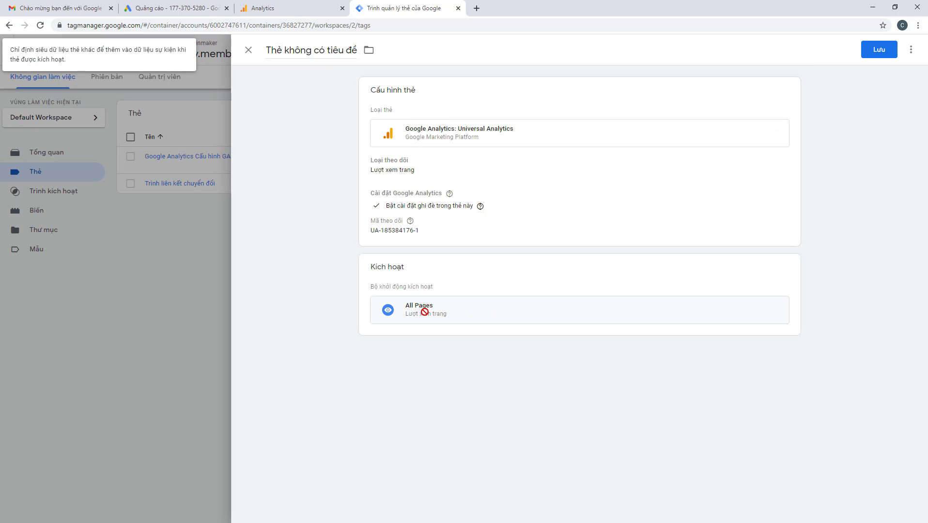
Save the tag as 'Google Analytics Universal Analytics' and return to the Analytics tracking-code page
{"action": "left_click", "coordinate": [876, 50]}
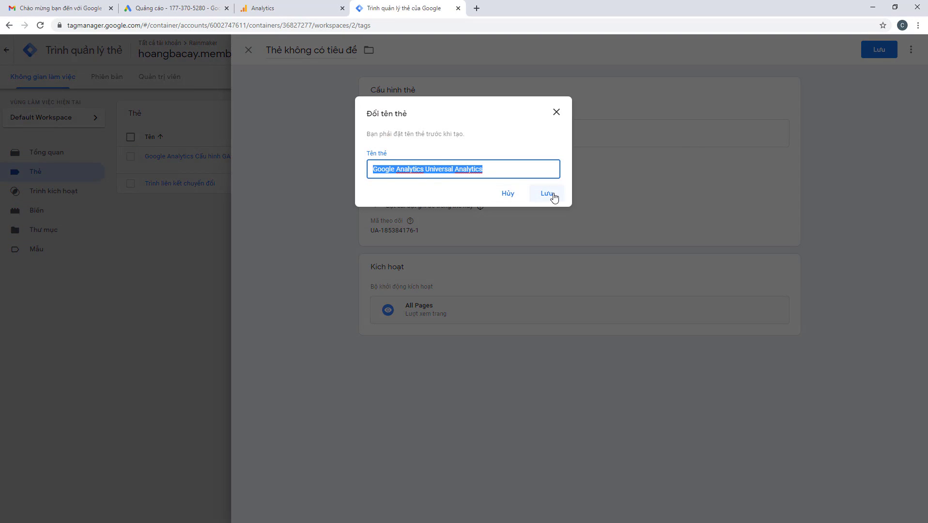
{"action": "left_click", "coordinate": [548, 196]}
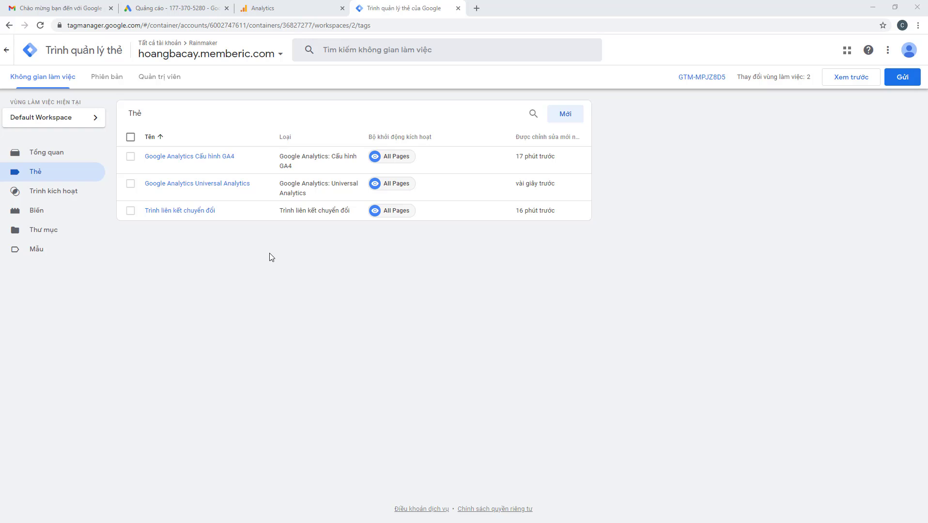
{"action": "left_click", "coordinate": [299, 8]}
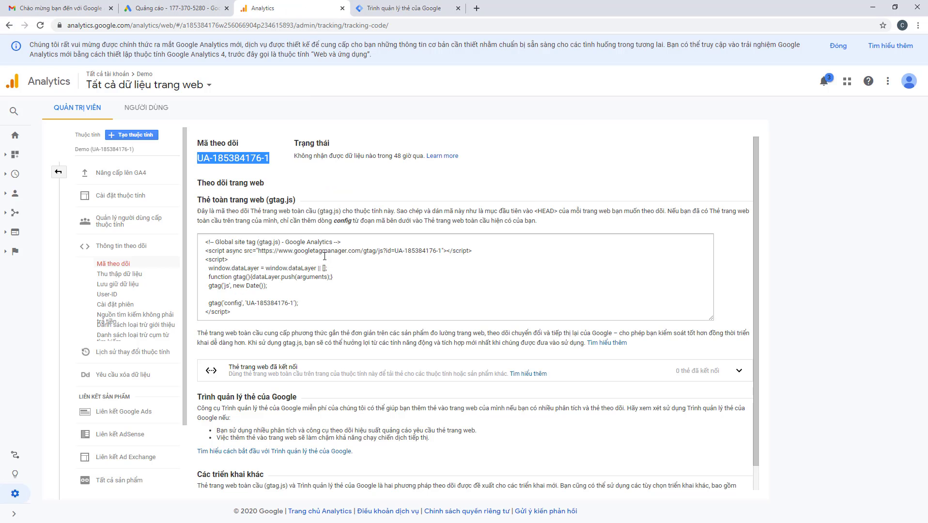
Link the Google Ads account under a link group titled with the user's name, including All Web Site Data
{"action": "left_click", "coordinate": [113, 416]}
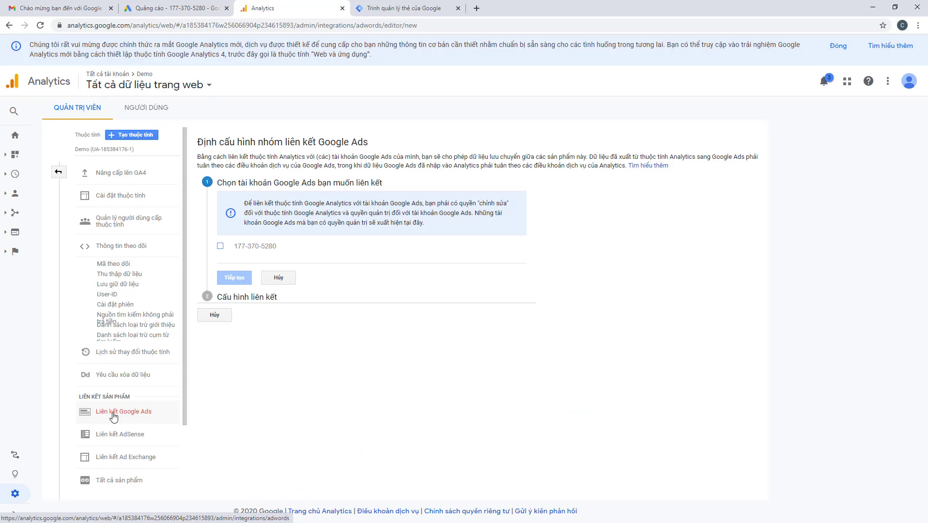
{"action": "left_click", "coordinate": [221, 246]}
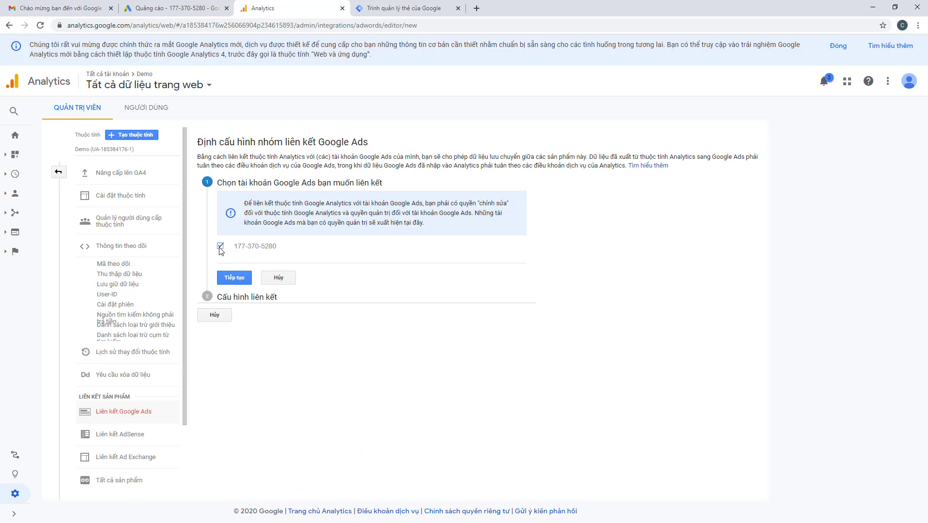
{"action": "left_click", "coordinate": [235, 278]}
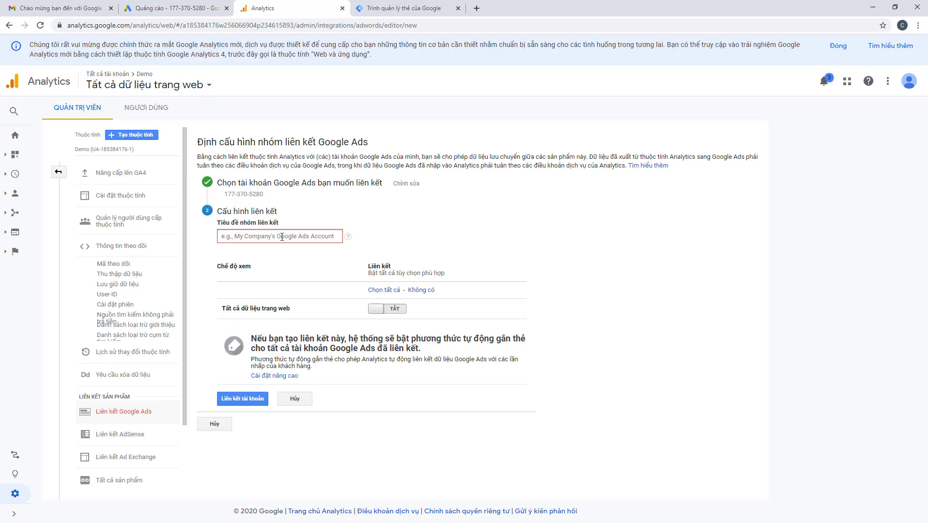
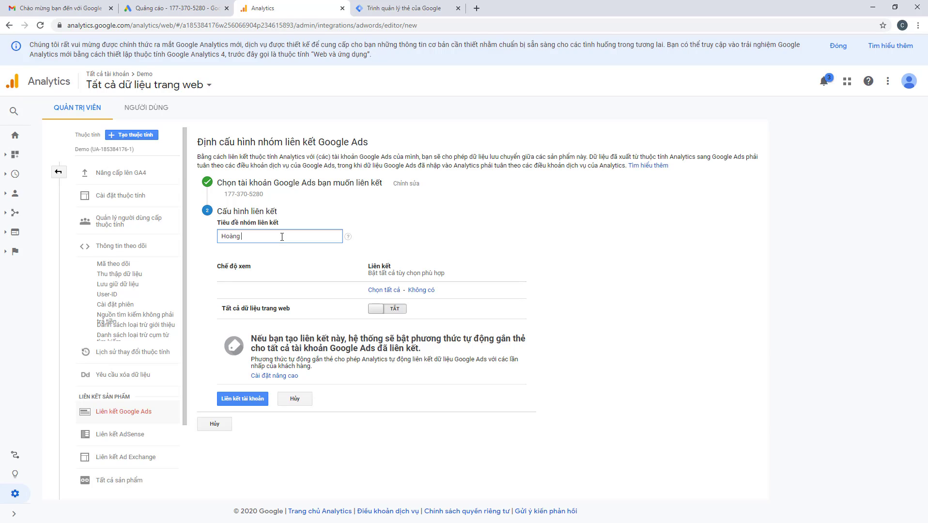
{"action": "left_click", "coordinate": [378, 311]}
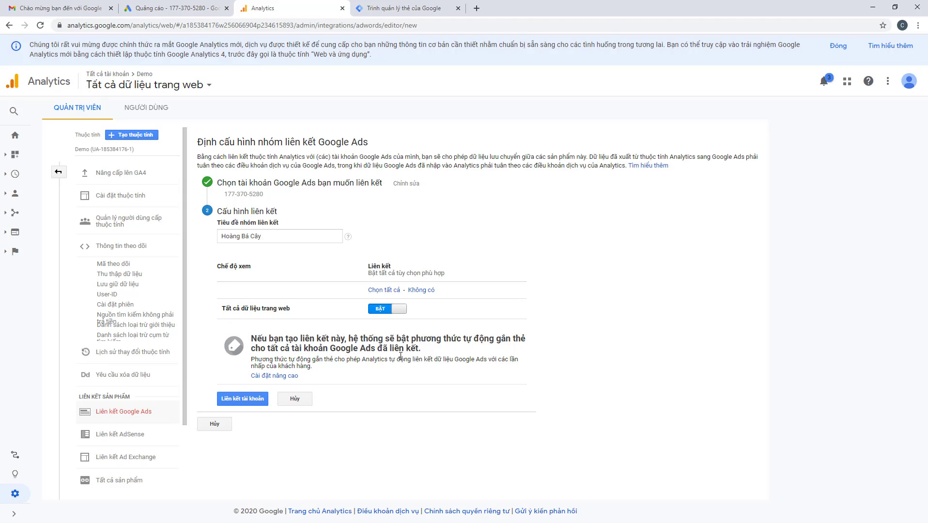
{"action": "left_click", "coordinate": [276, 382]}
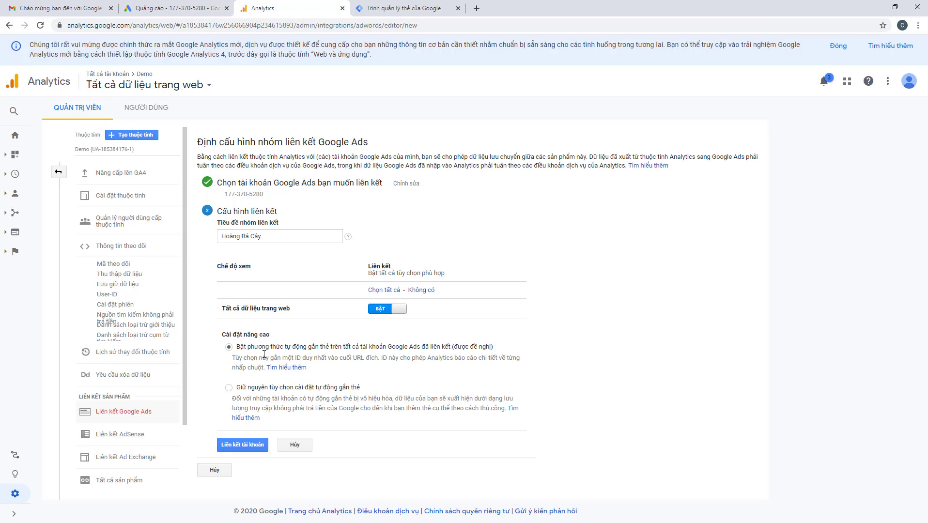
{"action": "left_click", "coordinate": [244, 449]}
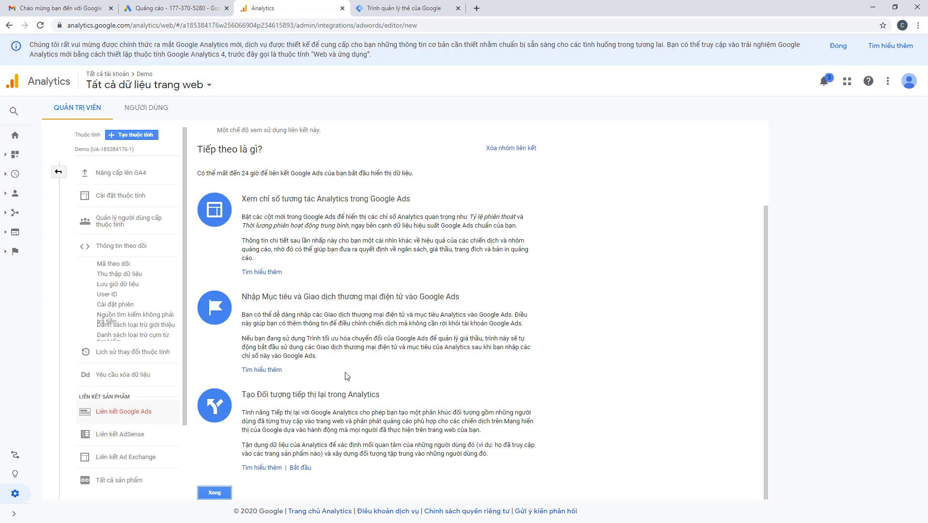
Finish the Google Ads link and return to the linking list showing 1 account, 1 view
{"action": "left_click_drag", "start_coordinate": [248, 396], "coordinate": [385, 397]}
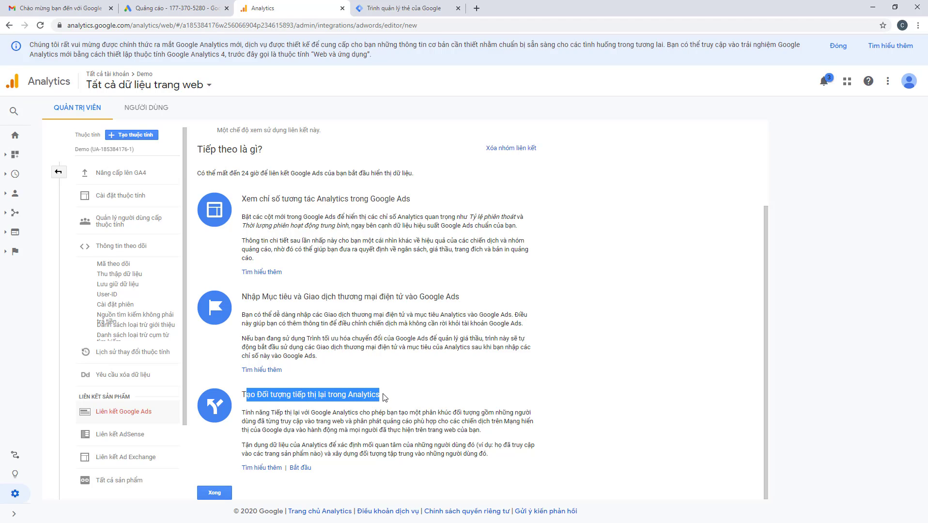
{"action": "left_click", "coordinate": [215, 492]}
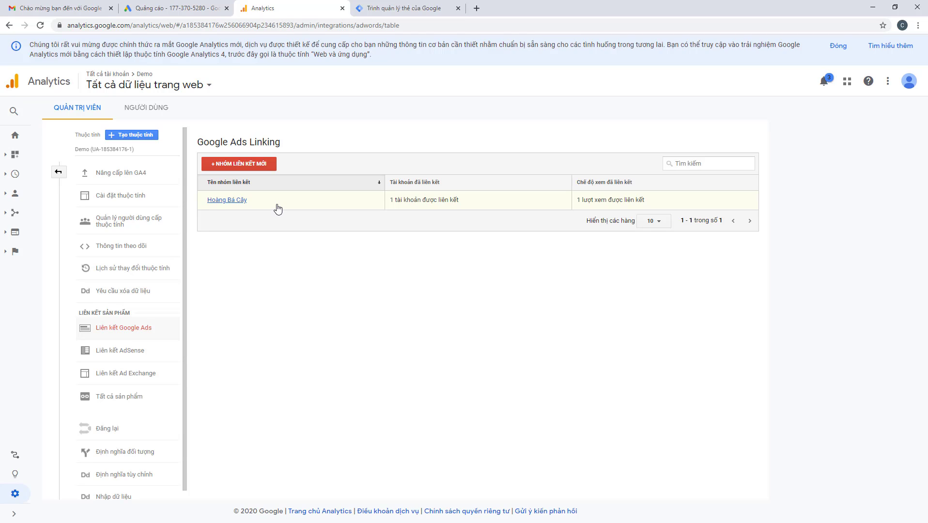
{"action": "scroll", "coordinate": [160, 376], "scroll_direction": "down", "scroll_amount": 1}
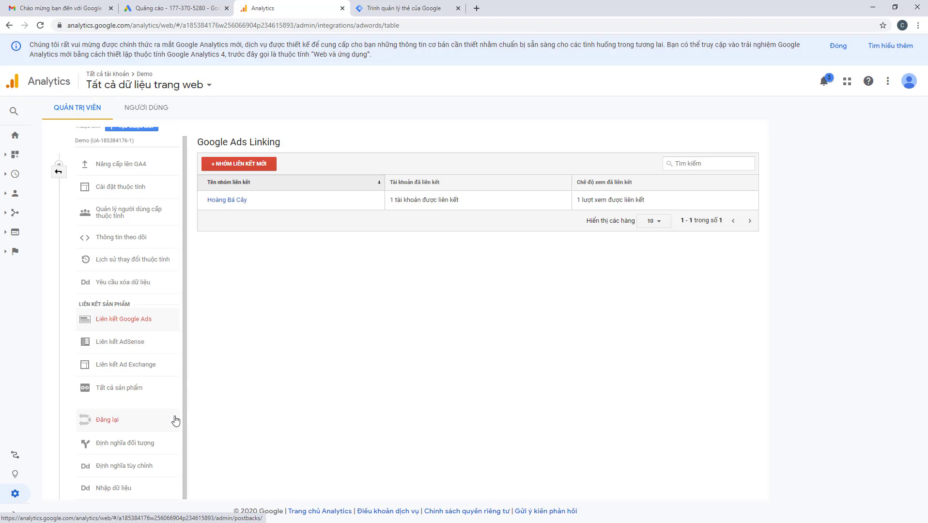
Start an audience under Audience Definitions using All Web Site Data as the source view
{"action": "left_click", "coordinate": [127, 444]}
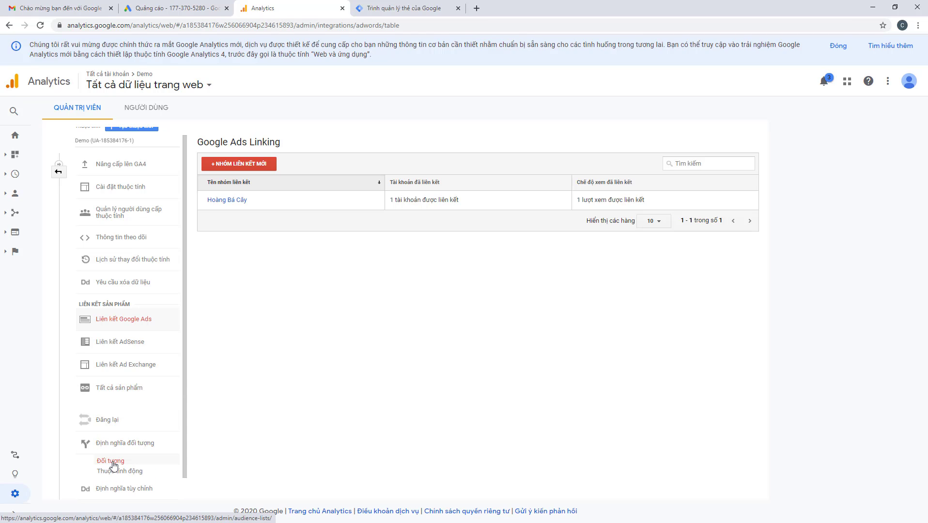
{"action": "left_click", "coordinate": [113, 462]}
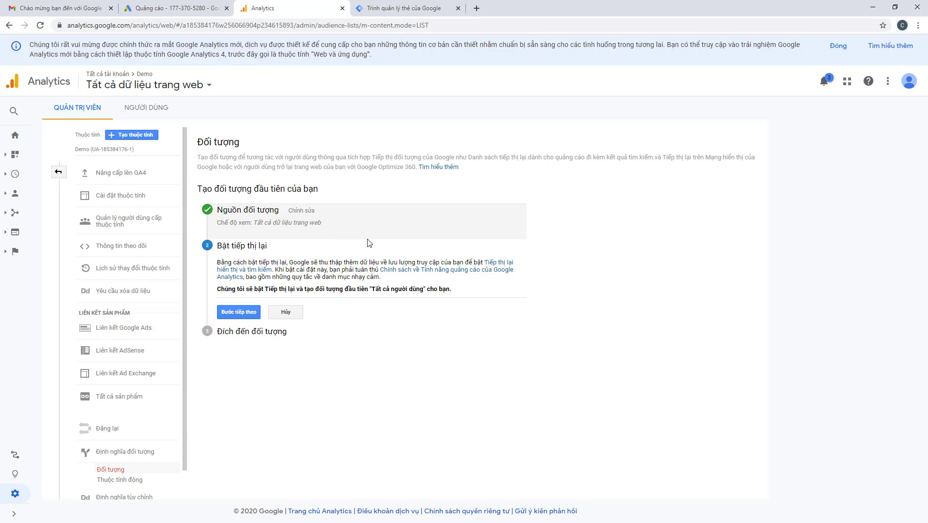
{"action": "left_click", "coordinate": [301, 224]}
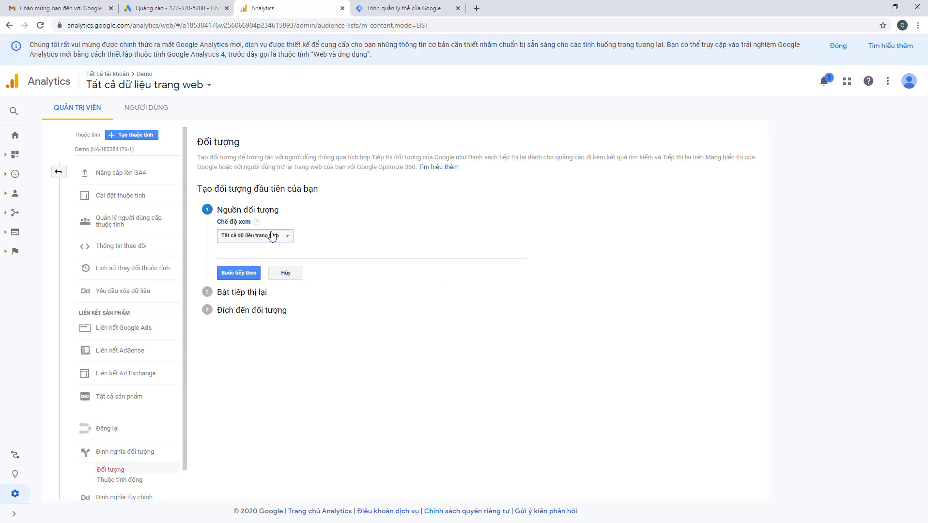
{"action": "left_click", "coordinate": [284, 236]}
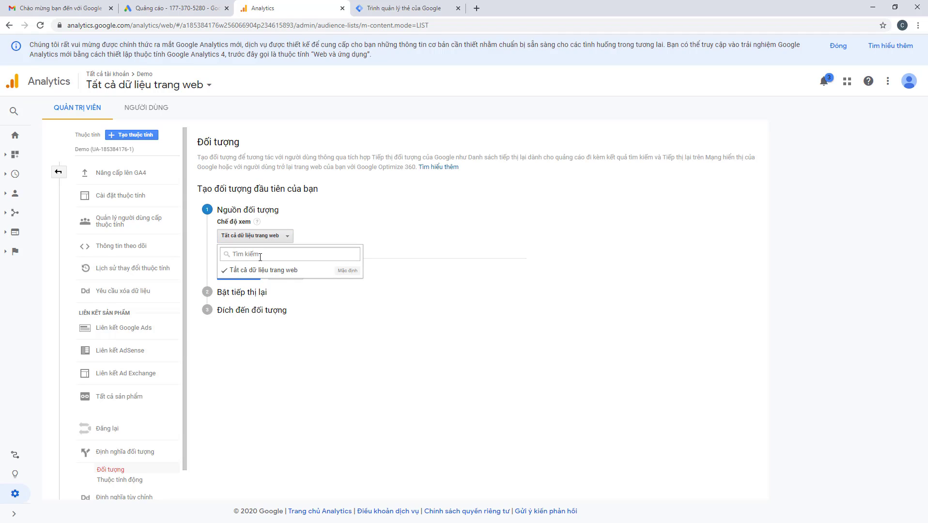
{"action": "left_click", "coordinate": [373, 259]}
{"action": "left_click", "coordinate": [236, 278]}
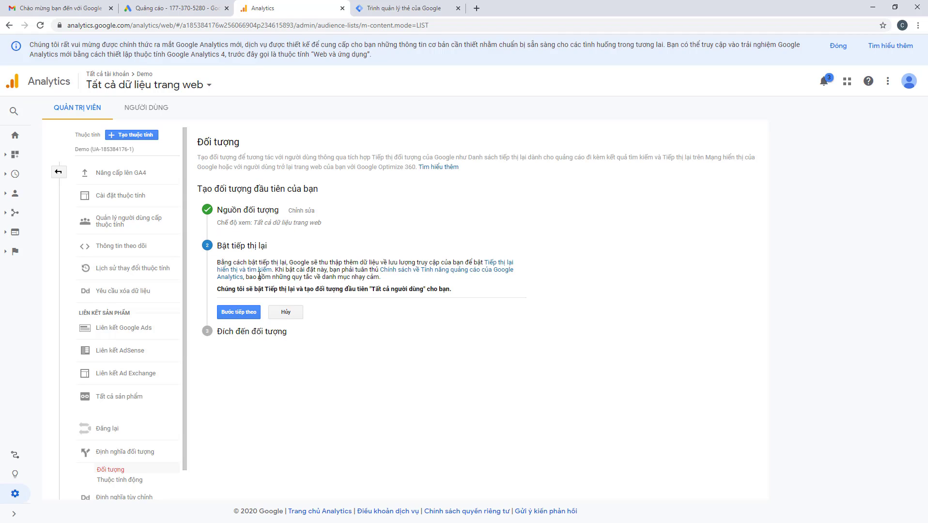
Add the Google Ads account and Demo Analytics property as audience destinations
{"action": "left_click", "coordinate": [234, 312]}
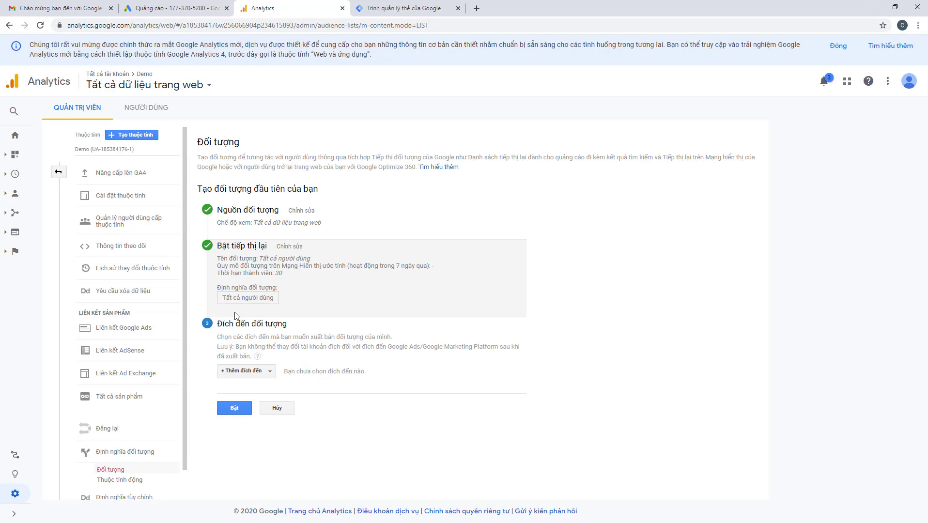
{"action": "left_click", "coordinate": [243, 371]}
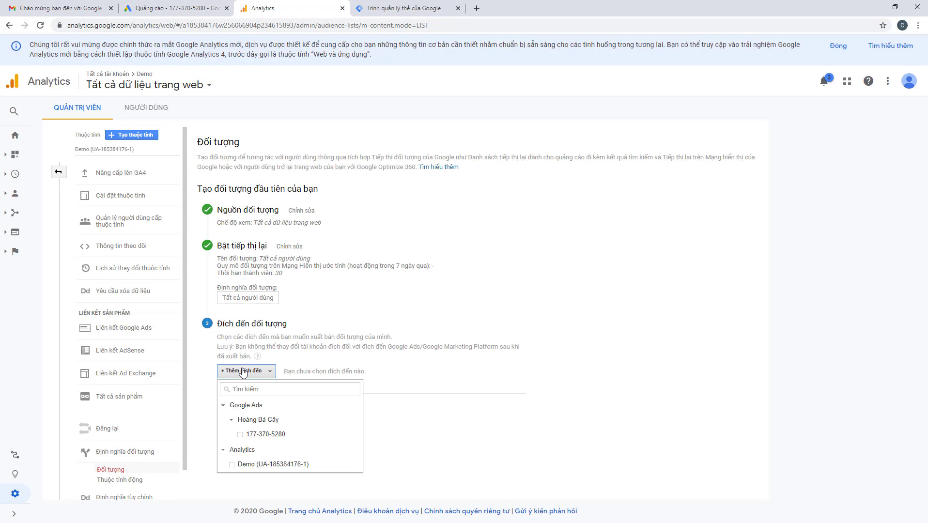
{"action": "left_click", "coordinate": [240, 435]}
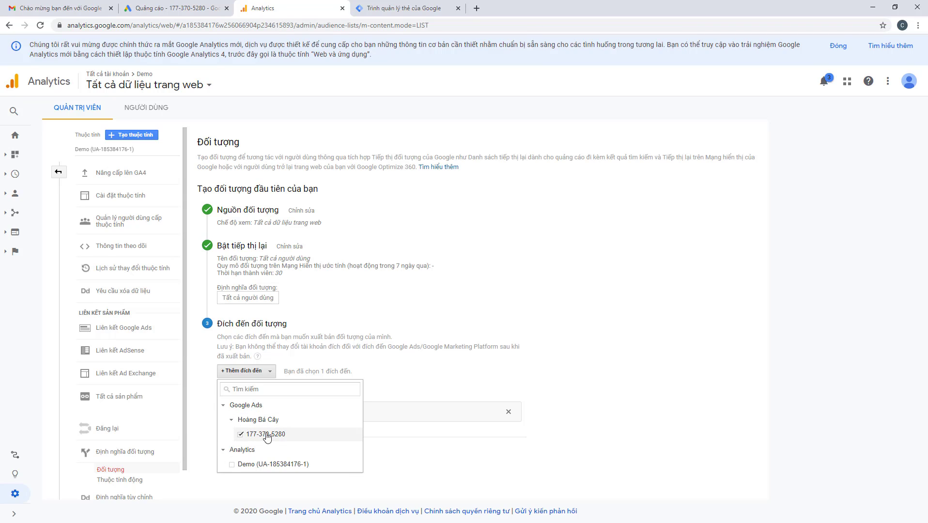
{"action": "left_click", "coordinate": [243, 465]}
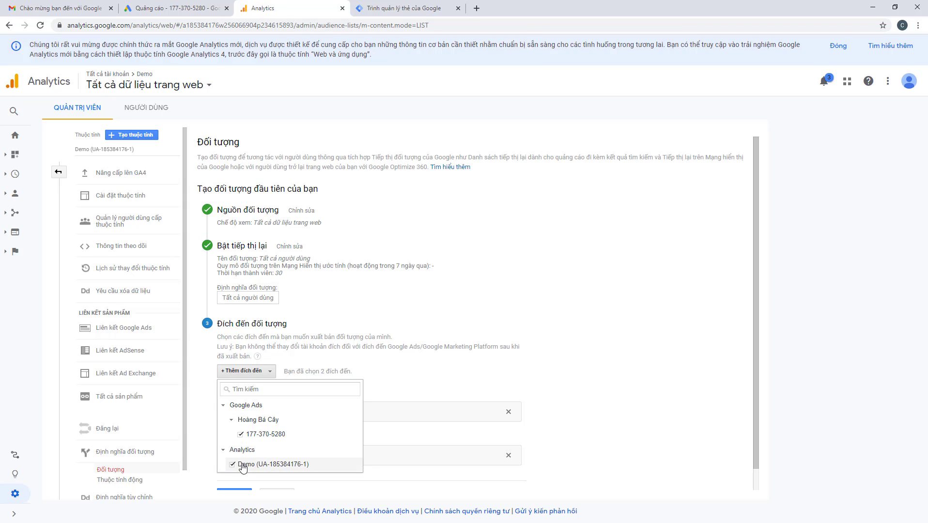
{"action": "left_click", "coordinate": [574, 385]}
Enable the audience, dismiss the resource-unavailable error, and try enabling it again
{"action": "scroll", "coordinate": [334, 394], "scroll_direction": "down", "scroll_amount": 1}
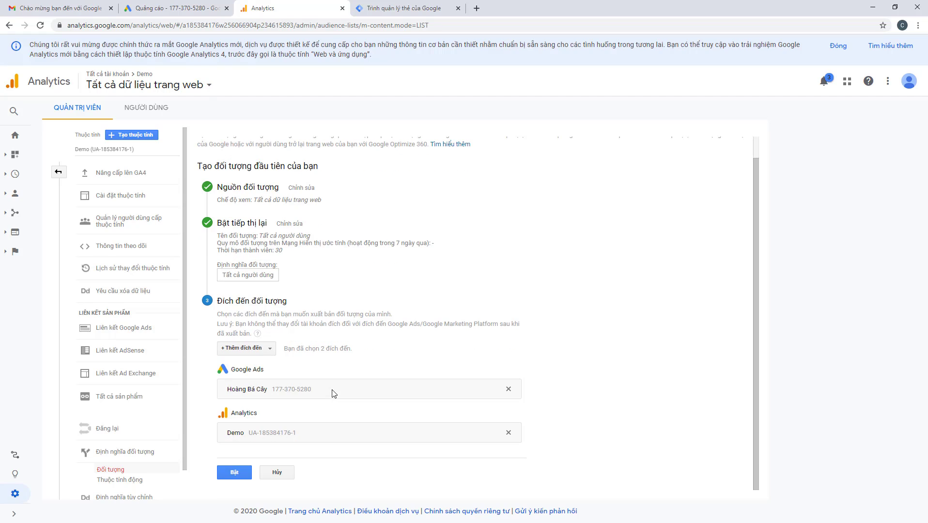
{"action": "left_click", "coordinate": [235, 472]}
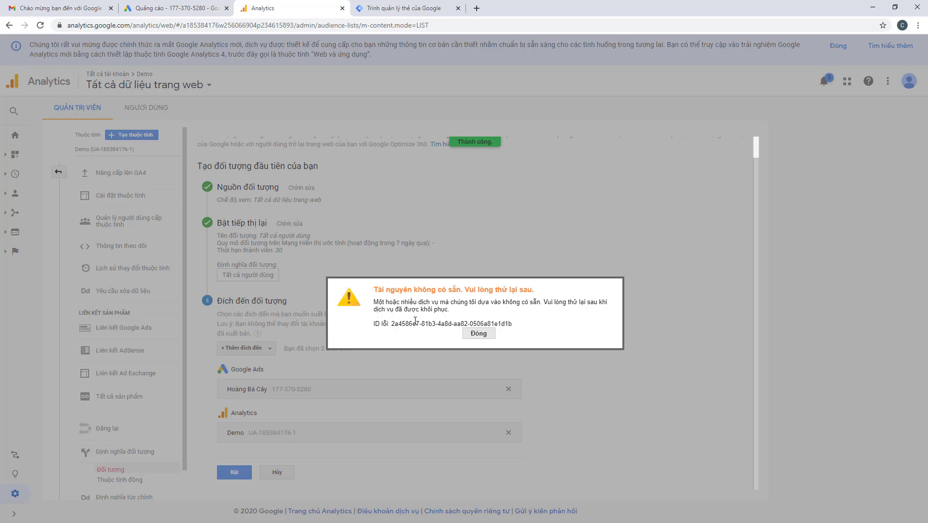
{"action": "left_click", "coordinate": [472, 334]}
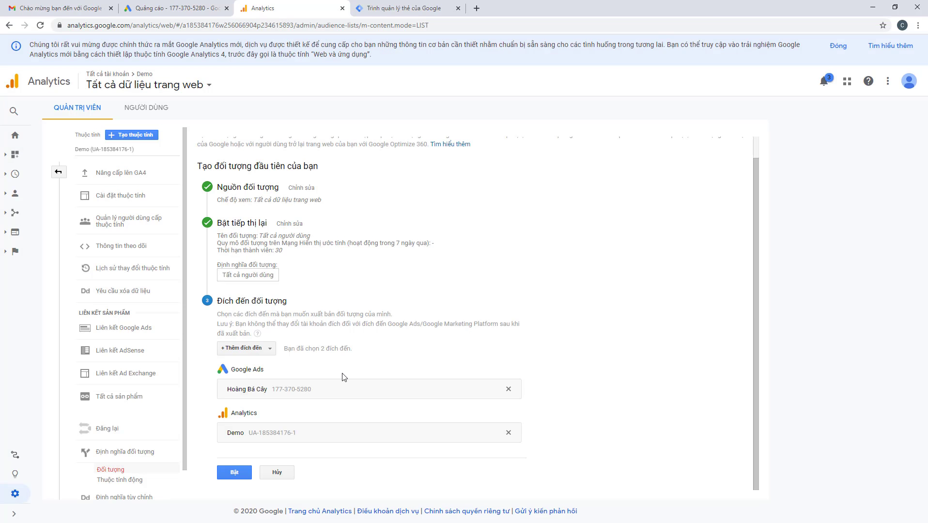
{"action": "left_click", "coordinate": [239, 473]}
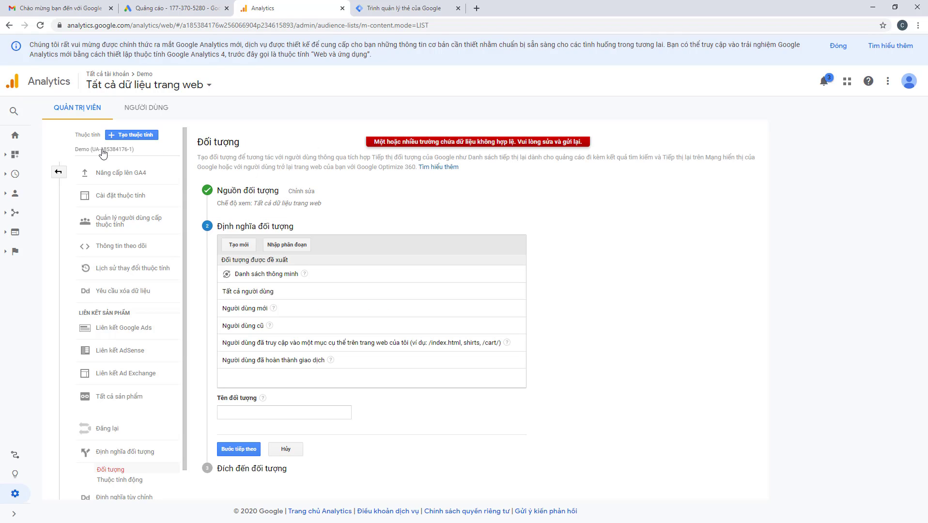
Return to the audience list and begin a new audience, closing the Smart list details
{"action": "left_click", "coordinate": [9, 25]}
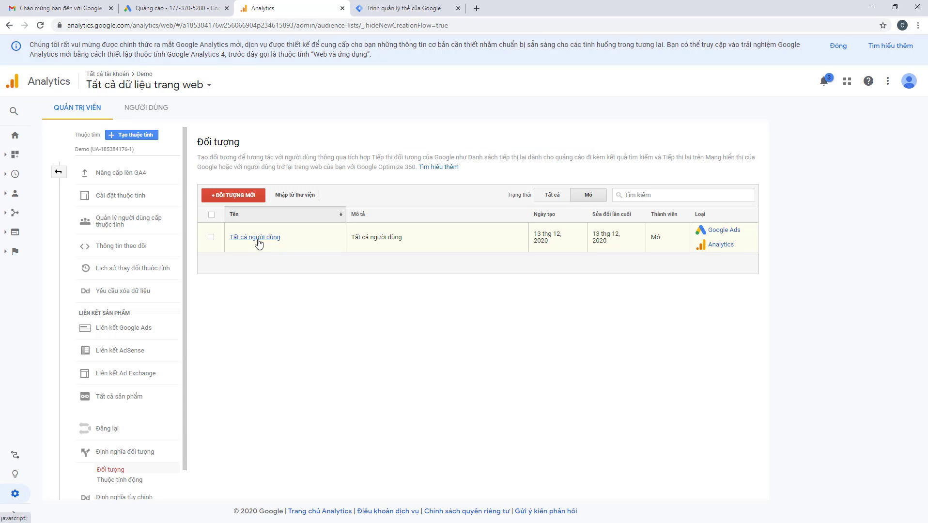
{"action": "left_click", "coordinate": [228, 198]}
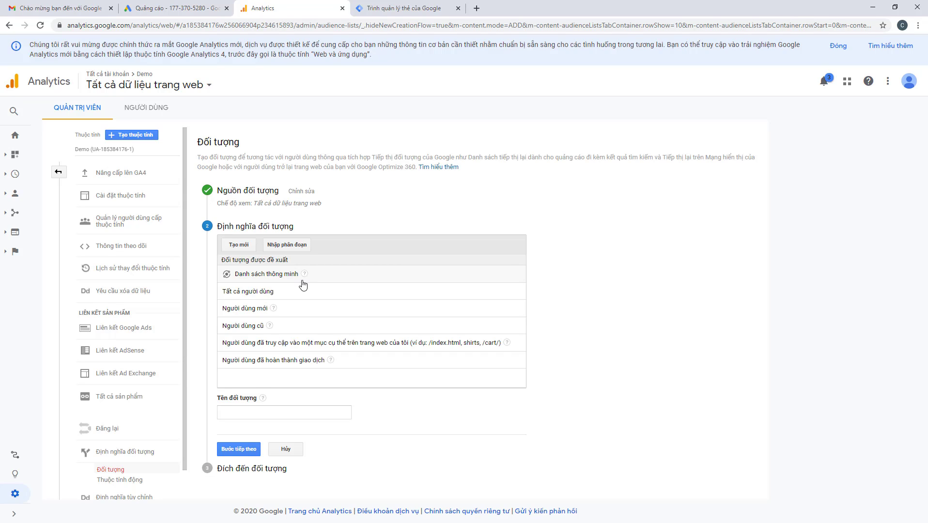
{"action": "left_click", "coordinate": [290, 284]}
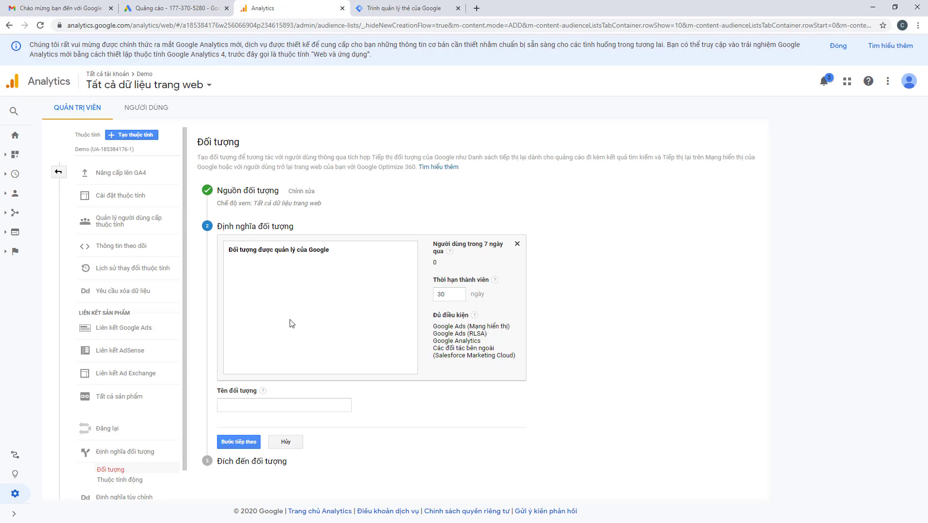
{"action": "left_click", "coordinate": [516, 244]}
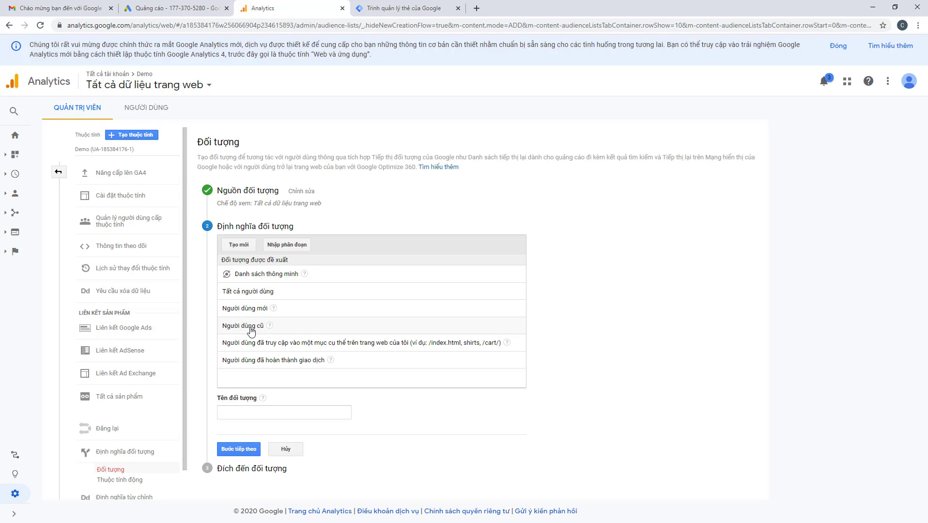
Choose the specific-section suggested audience and open its Trang contains condition for editing
{"action": "left_click_drag", "start_coordinate": [248, 327], "coordinate": [302, 345]}
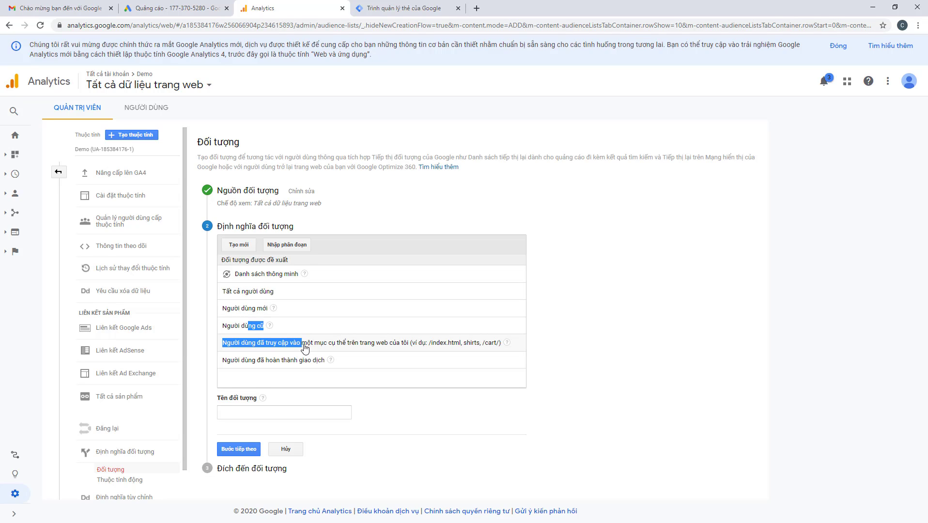
{"action": "left_click", "coordinate": [351, 347]}
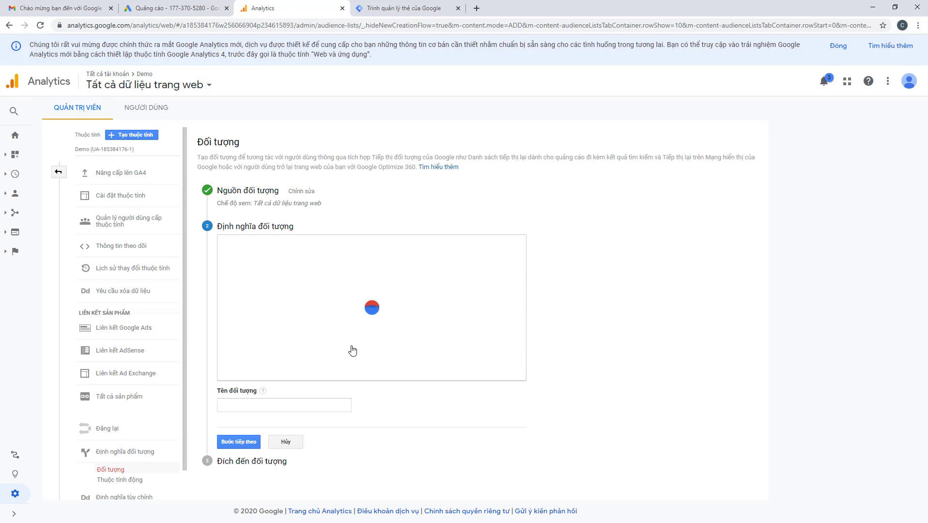
{"action": "left_click", "coordinate": [408, 251]}
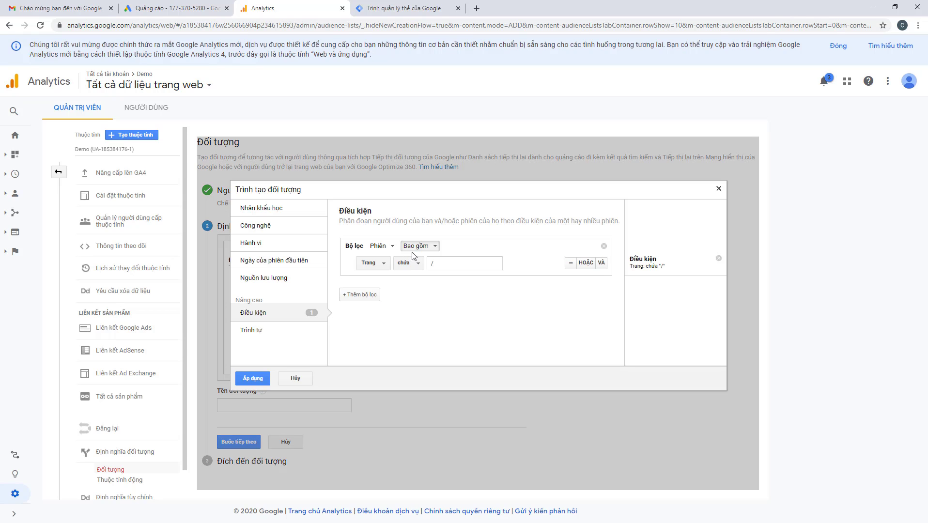
{"action": "left_click", "coordinate": [369, 263]}
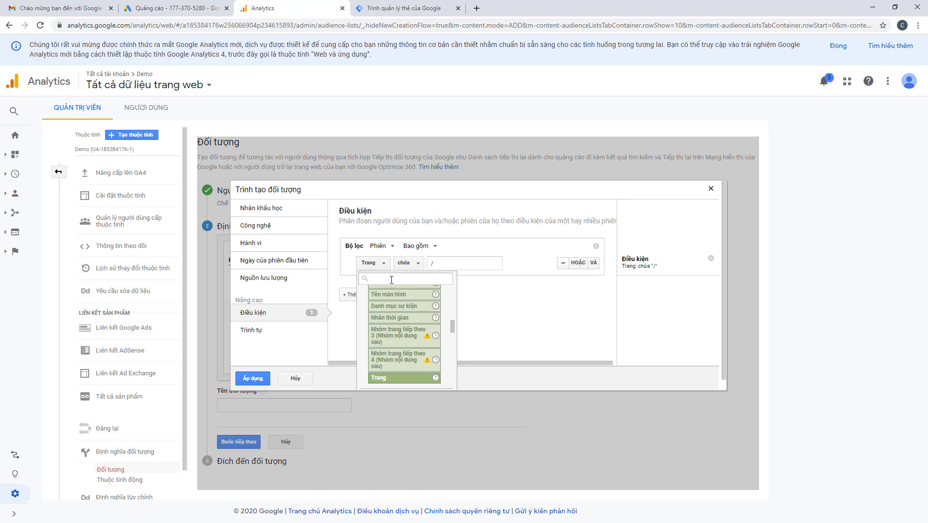
{"action": "left_click", "coordinate": [399, 265]}
{"action": "left_click", "coordinate": [404, 263]}
Copy the path /funnel-training/free-register from the registration page's address bar
{"action": "left_click", "coordinate": [444, 264]}
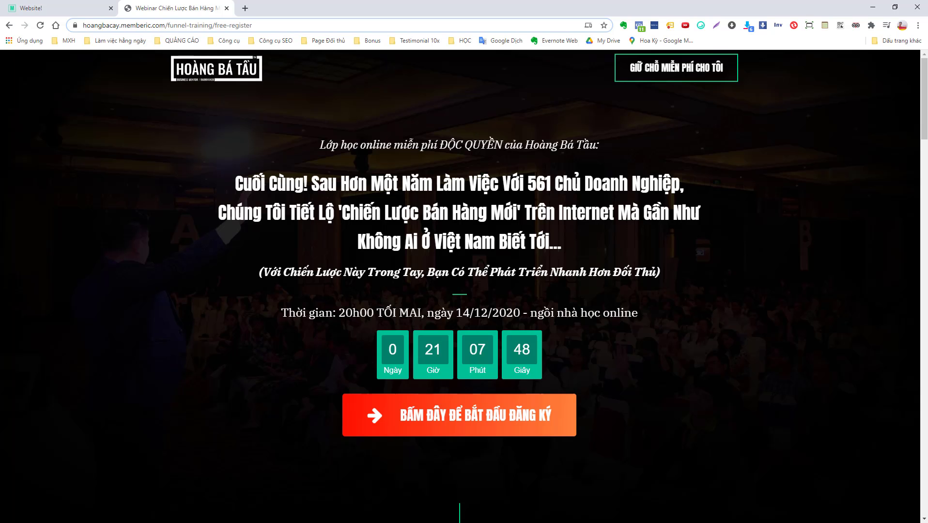
{"action": "left_click_drag", "start_coordinate": [165, 26], "coordinate": [342, 25]}
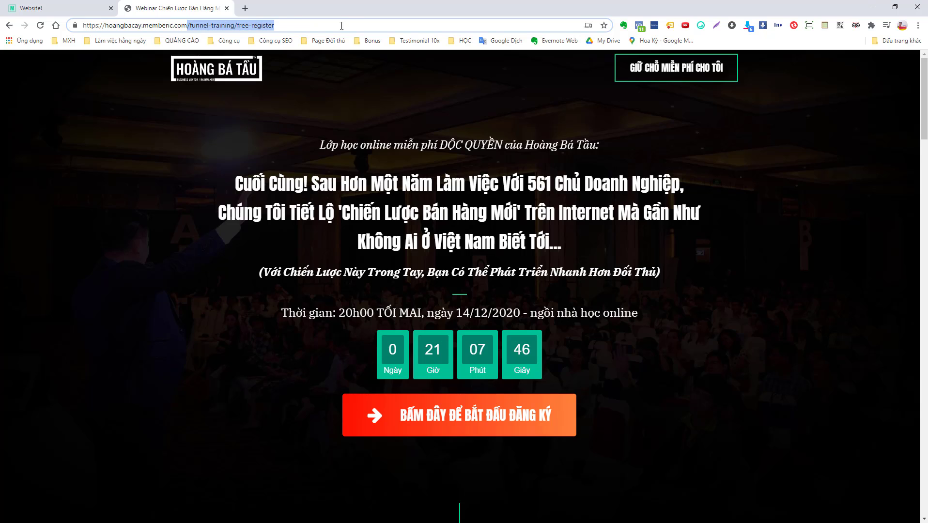
{"action": "right_click", "coordinate": [290, 23]}
{"action": "left_click", "coordinate": [310, 93]}
{"action": "left_click", "coordinate": [872, 7]}
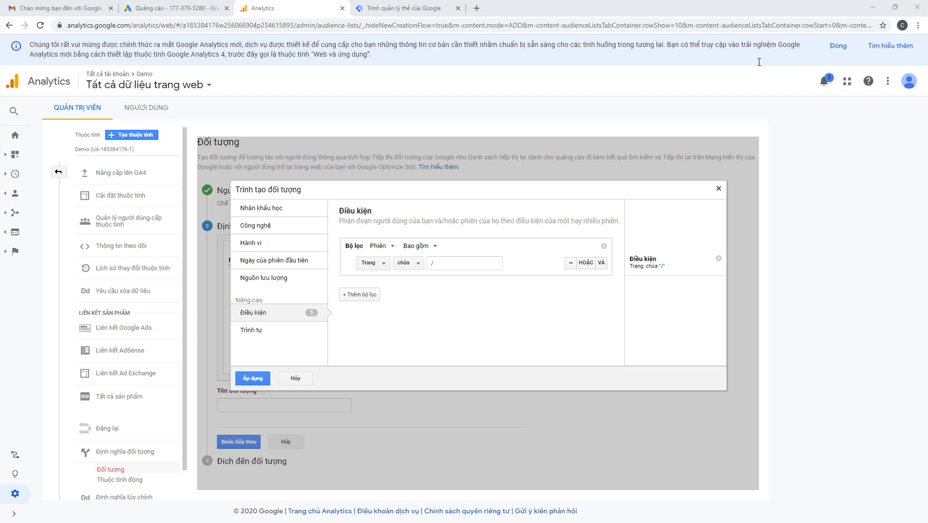
Set Trang contains '/funnel-training/free-register' and name the audience 'truy cập trang đăng ký webinar'
{"action": "right_click", "coordinate": [440, 264]}
{"action": "left_click", "coordinate": [463, 341]}
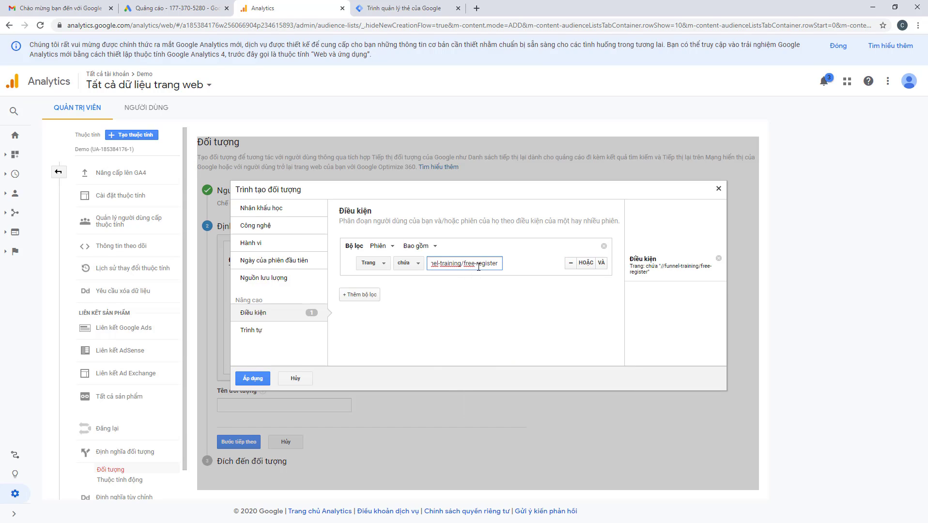
{"action": "left_click_drag", "start_coordinate": [478, 266], "coordinate": [307, 262]}
{"action": "left_click", "coordinate": [432, 263]}
{"action": "key", "text": "BackSpace"}
{"action": "left_click", "coordinate": [498, 288]}
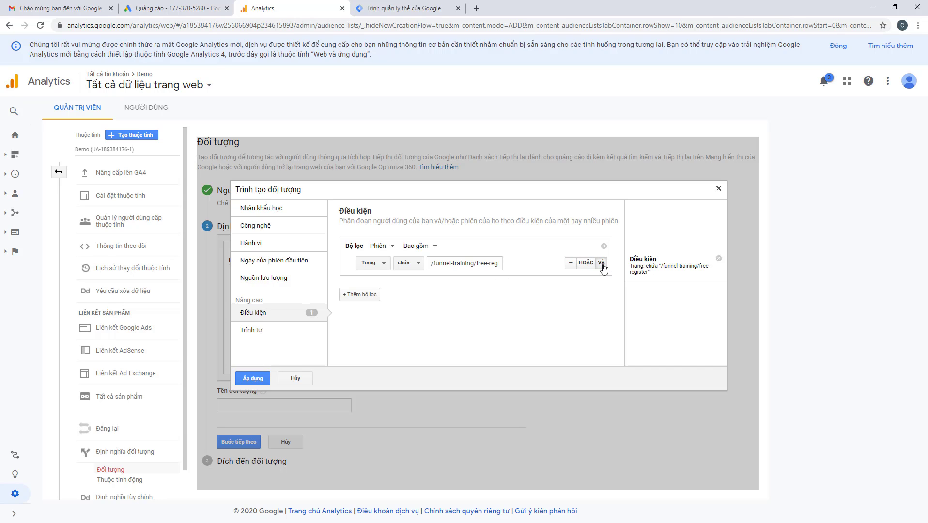
{"action": "left_click", "coordinate": [248, 382]}
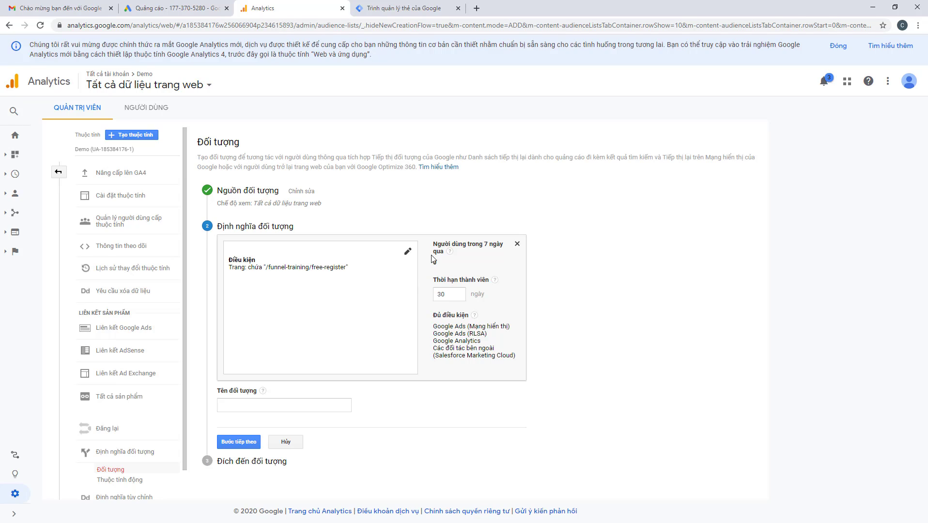
{"action": "left_click", "coordinate": [288, 407]}
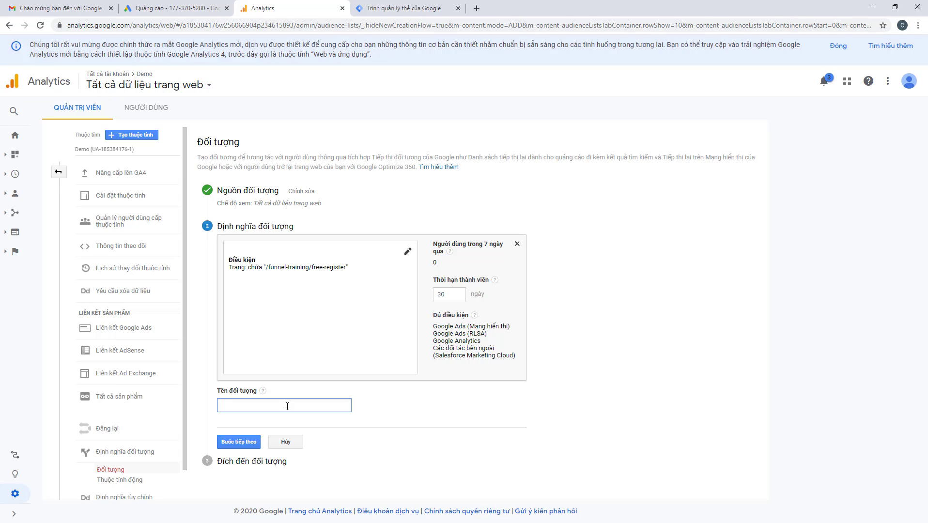
{"action": "type", "text": "truy cập trang đăng ký webinar"}
Add the Google Ads account and Demo Analytics property as the webinar audience's destinations
{"action": "left_click", "coordinate": [237, 444]}
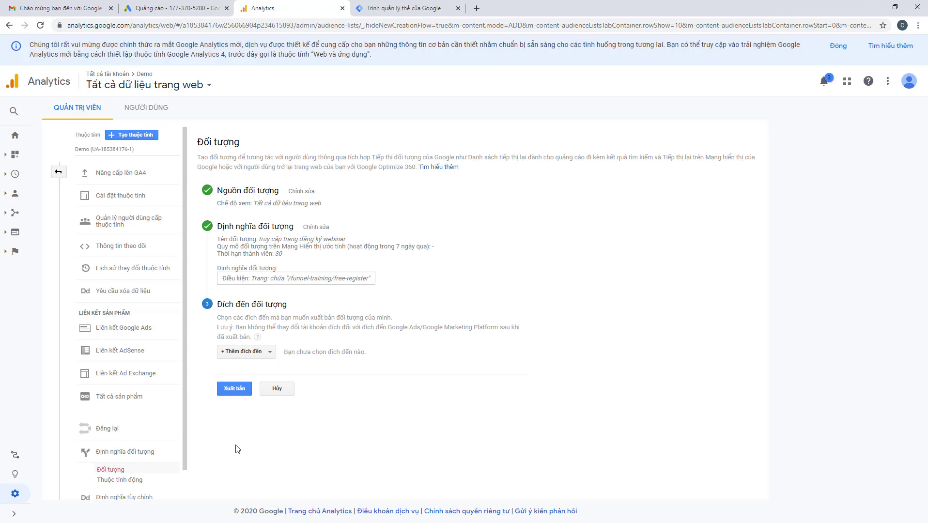
{"action": "left_click", "coordinate": [258, 355]}
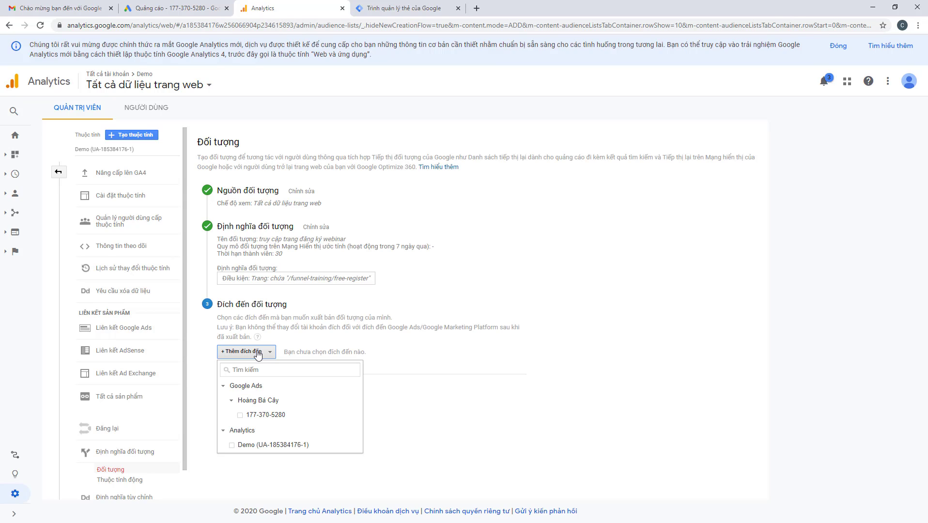
{"action": "left_click", "coordinate": [239, 415]}
{"action": "left_click", "coordinate": [233, 445]}
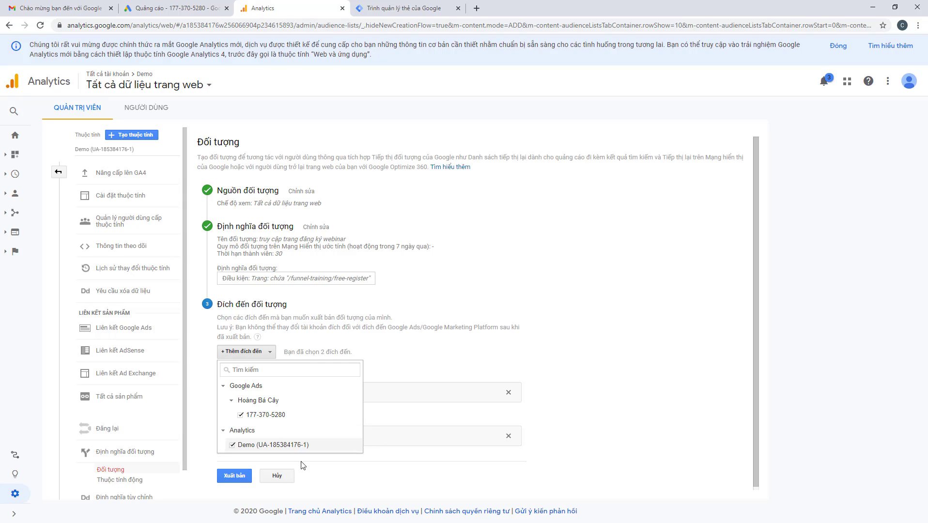
{"action": "left_click", "coordinate": [224, 488]}
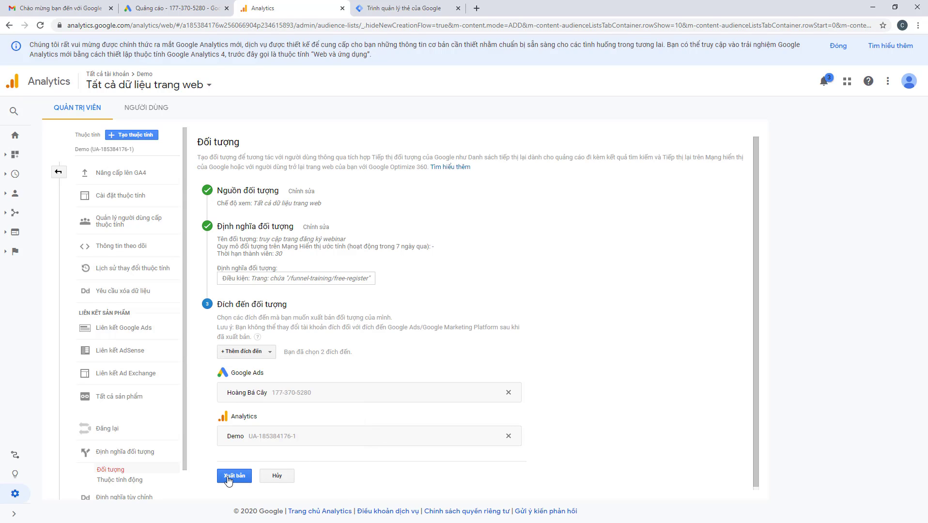
Publish the webinar audience and dismiss the resource-unavailable error
{"action": "left_click", "coordinate": [234, 475]}
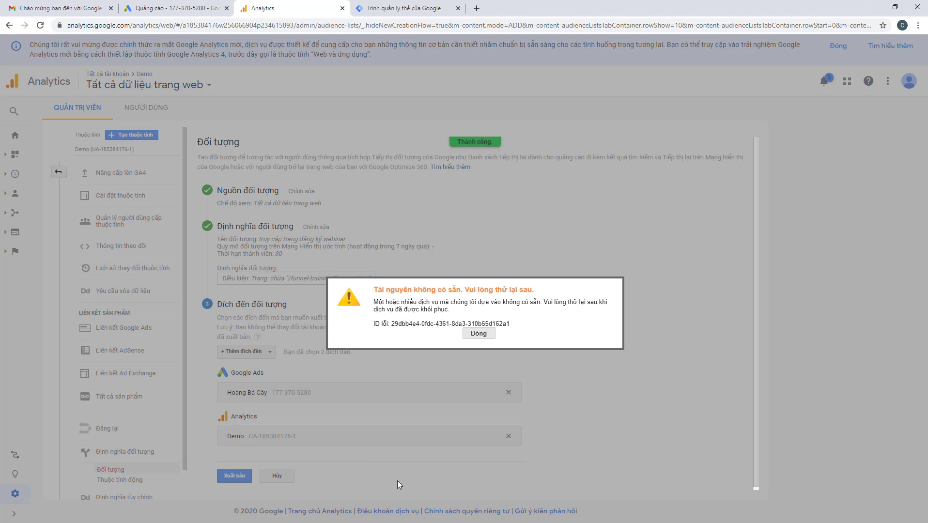
{"action": "left_click", "coordinate": [480, 333]}
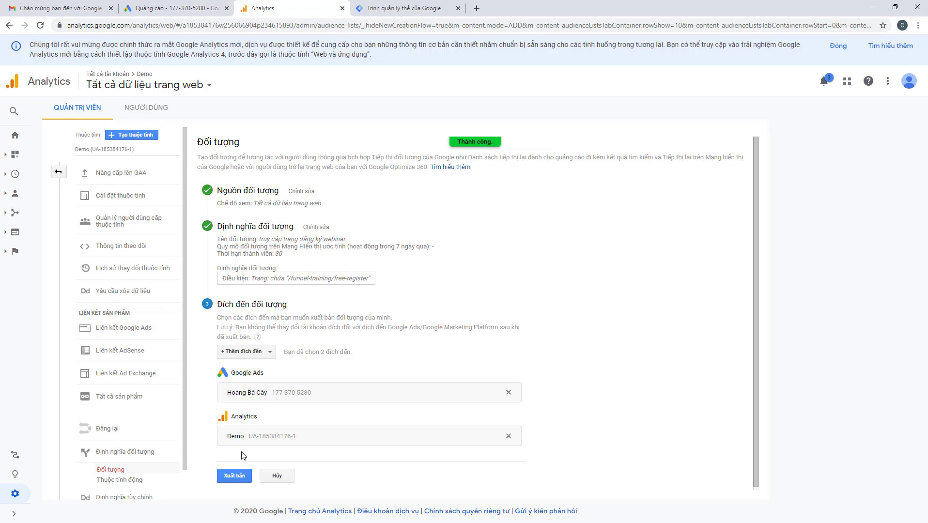
{"action": "scroll", "coordinate": [347, 429], "scroll_direction": "down", "scroll_amount": 1}
{"action": "scroll", "coordinate": [342, 429], "scroll_direction": "up", "scroll_amount": 1}
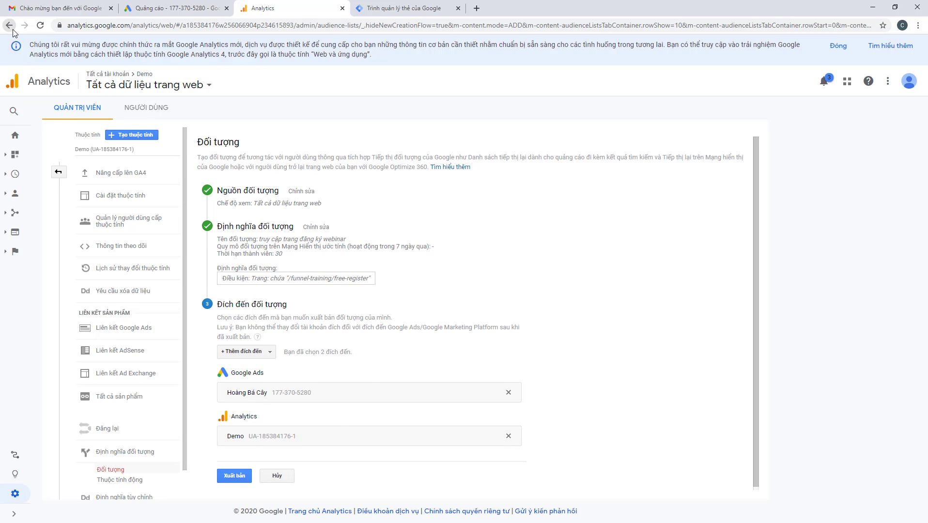